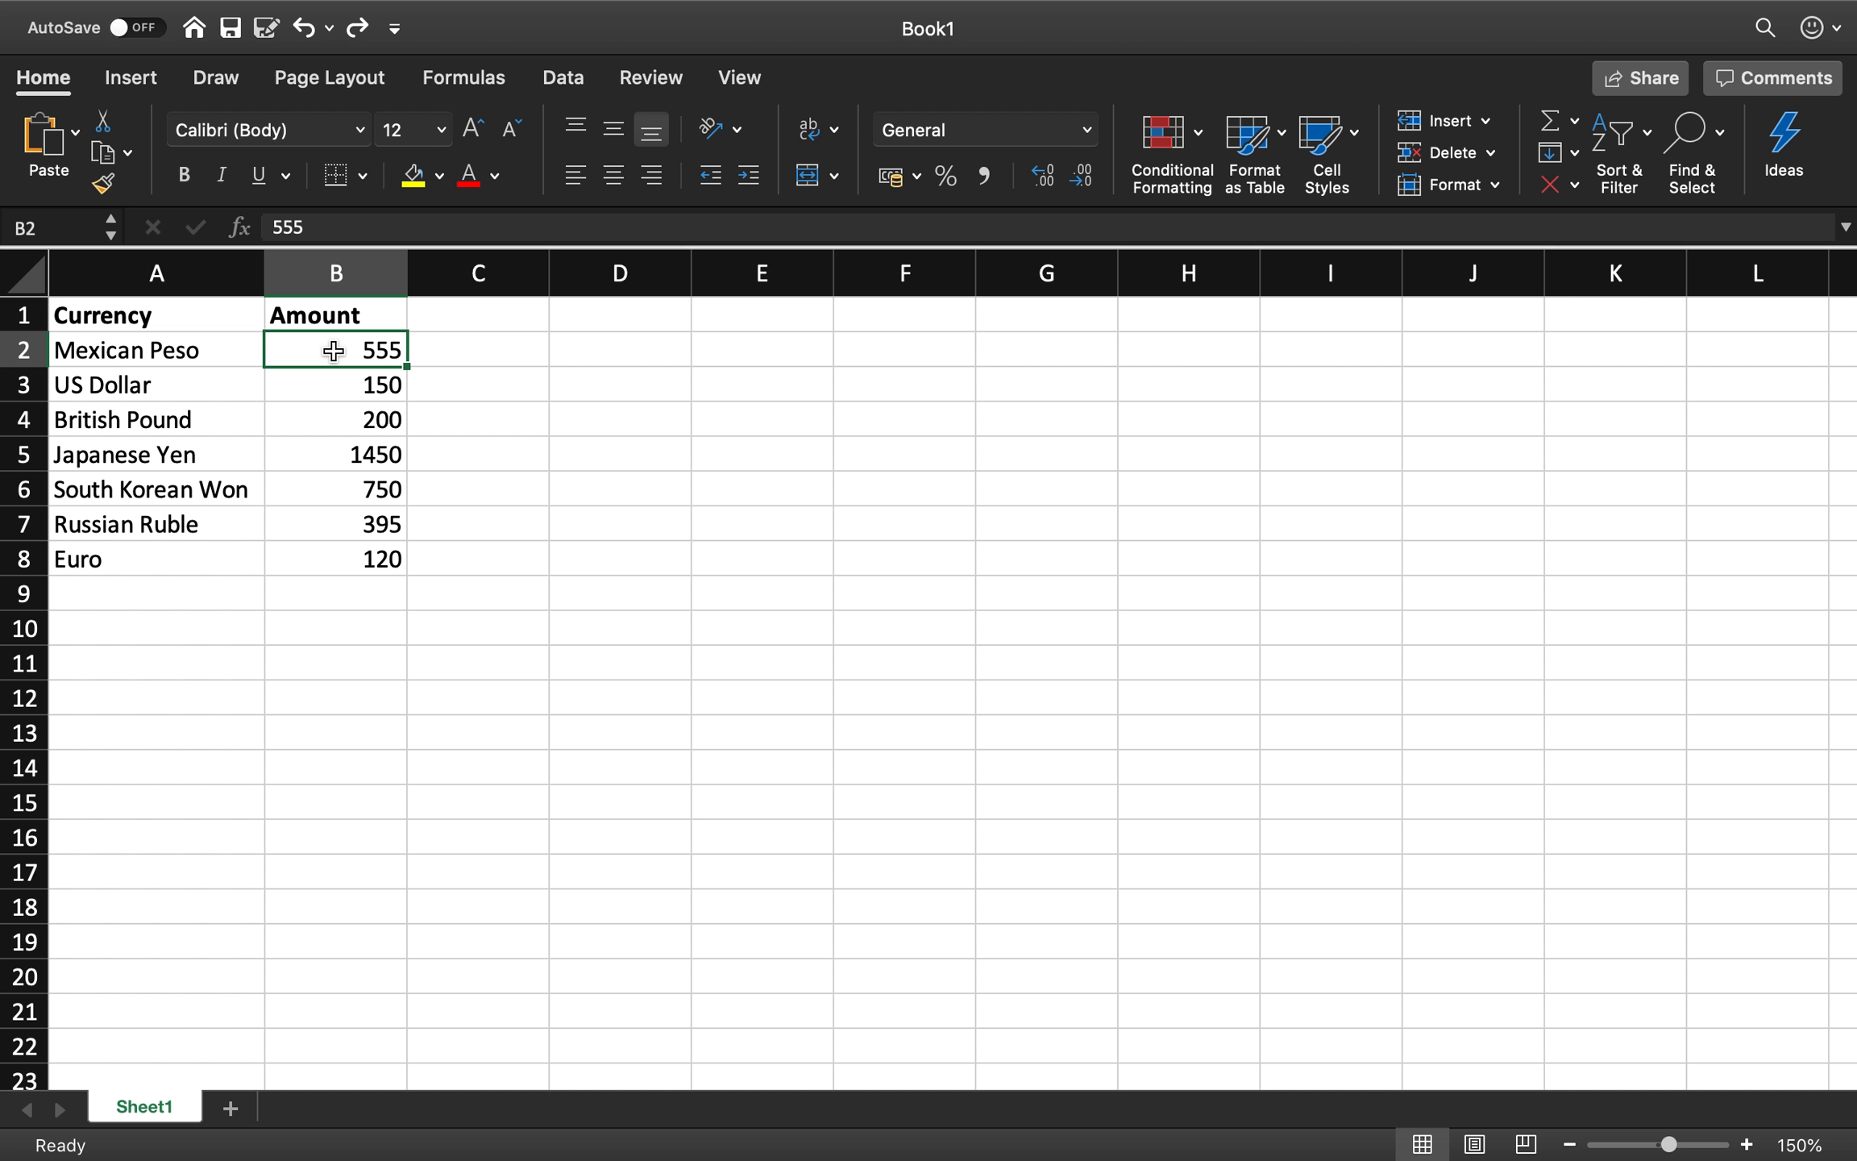
right_click(334, 351)
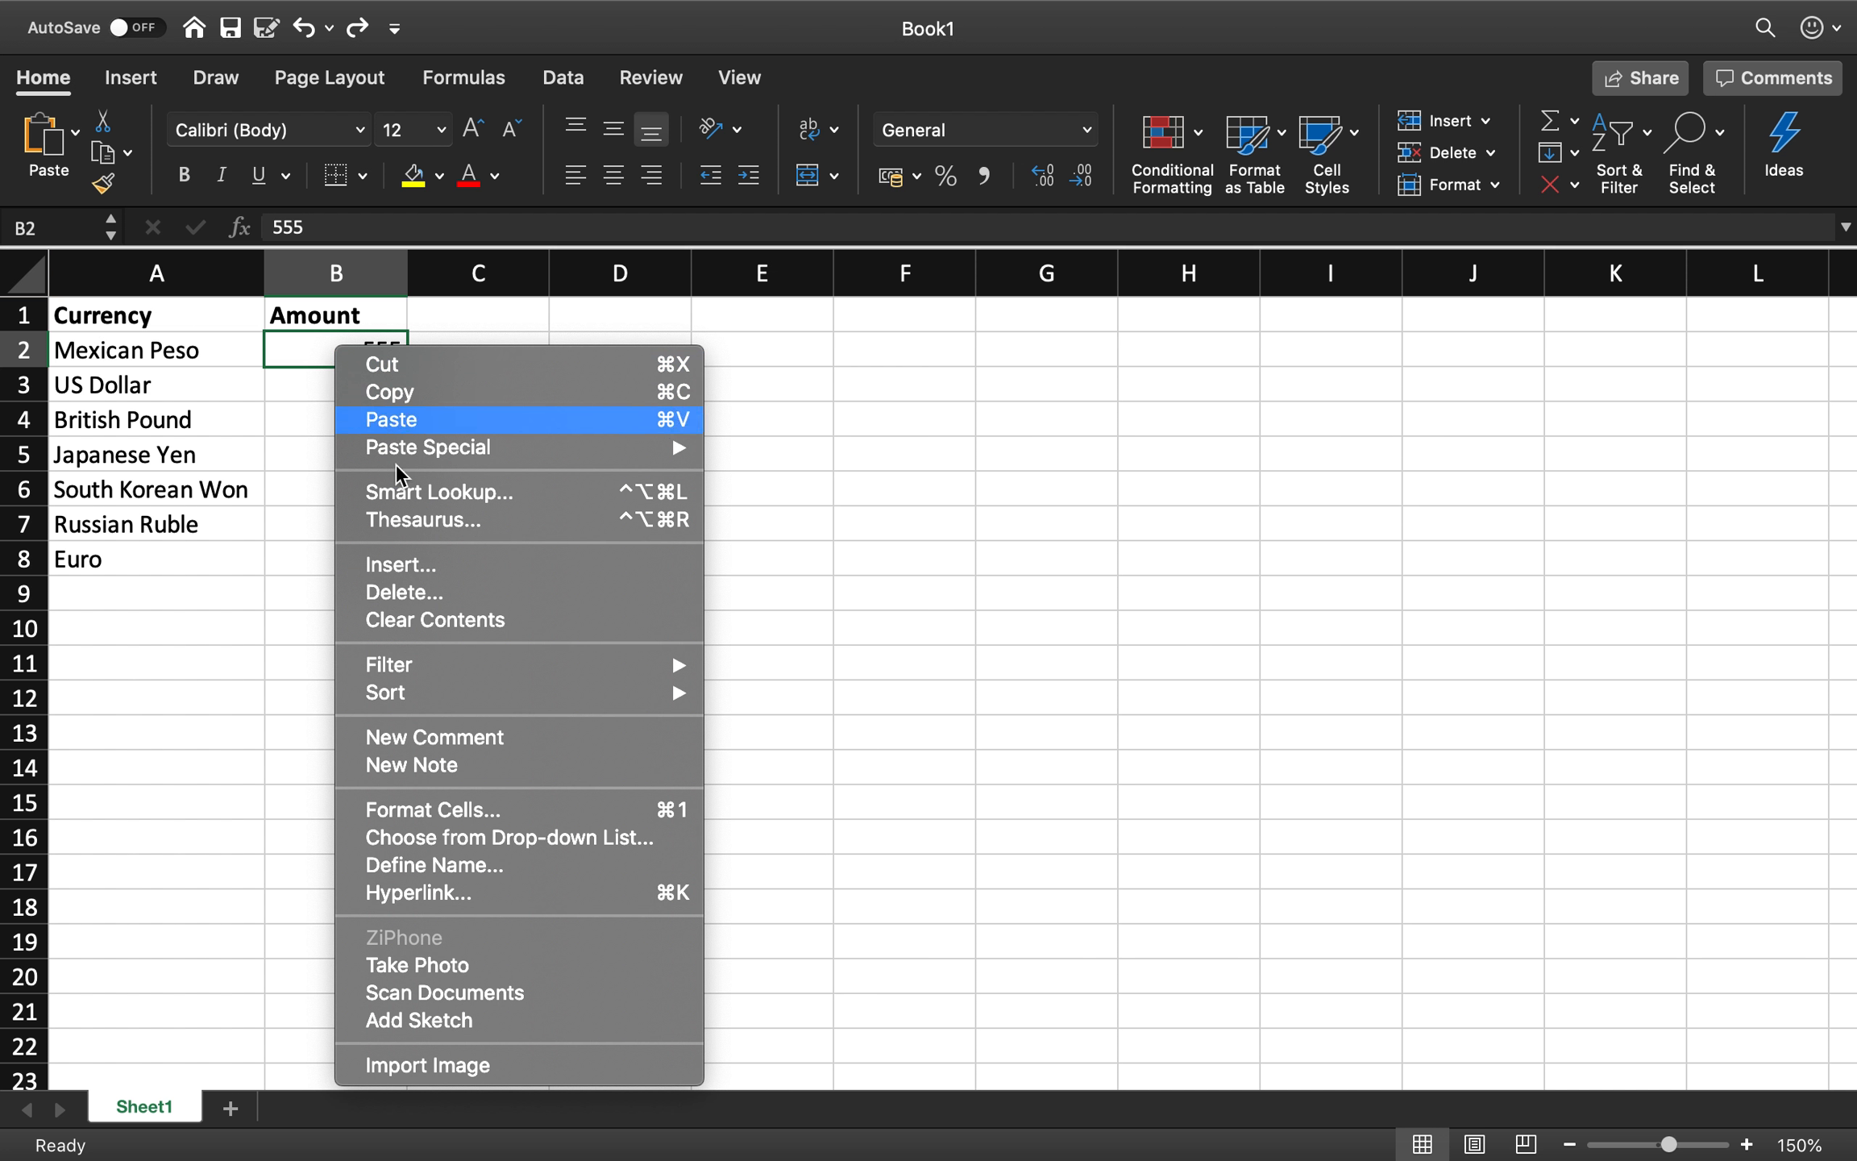
click(481, 813)
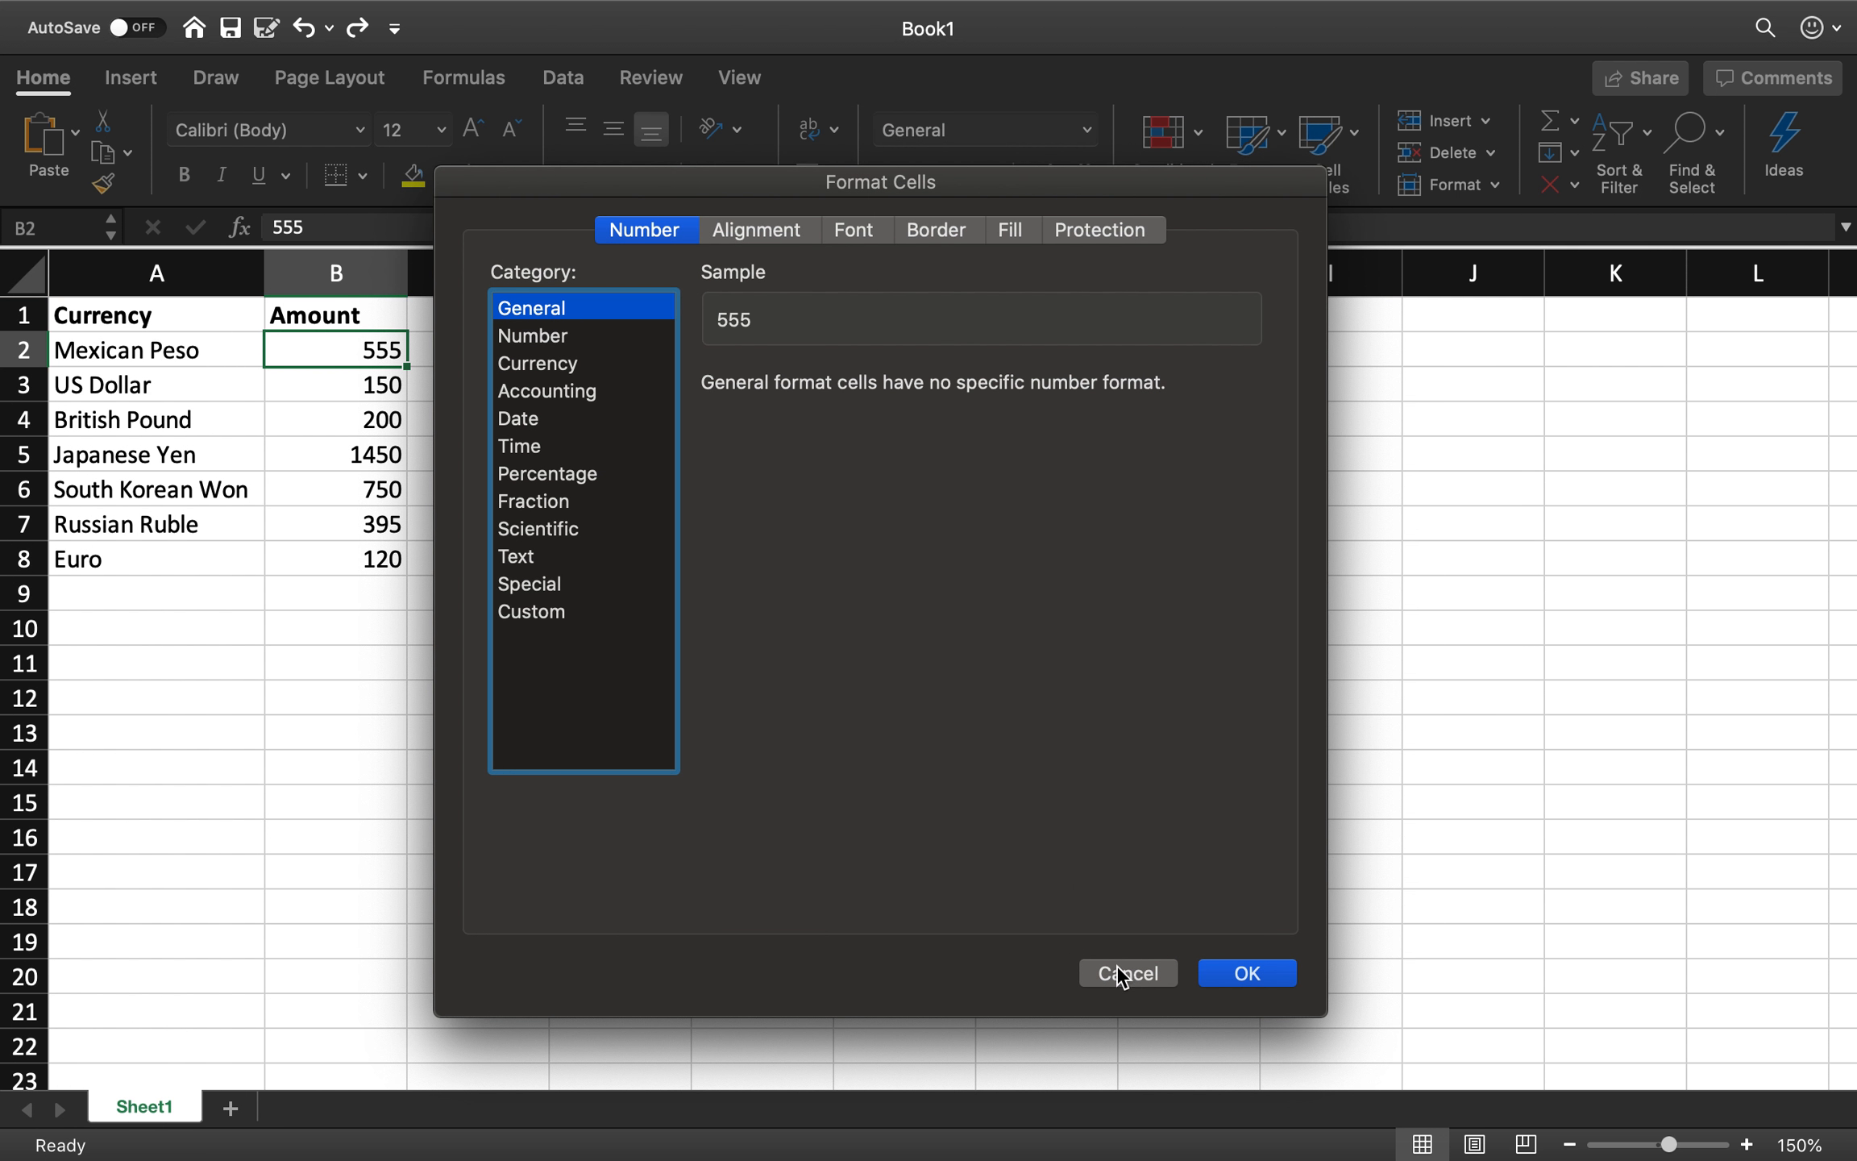
click(1116, 969)
Format the Mexican Peso amount in cell B2 as Currency with the $ Spanish (Mexico) symbol.
right_click(337, 349)
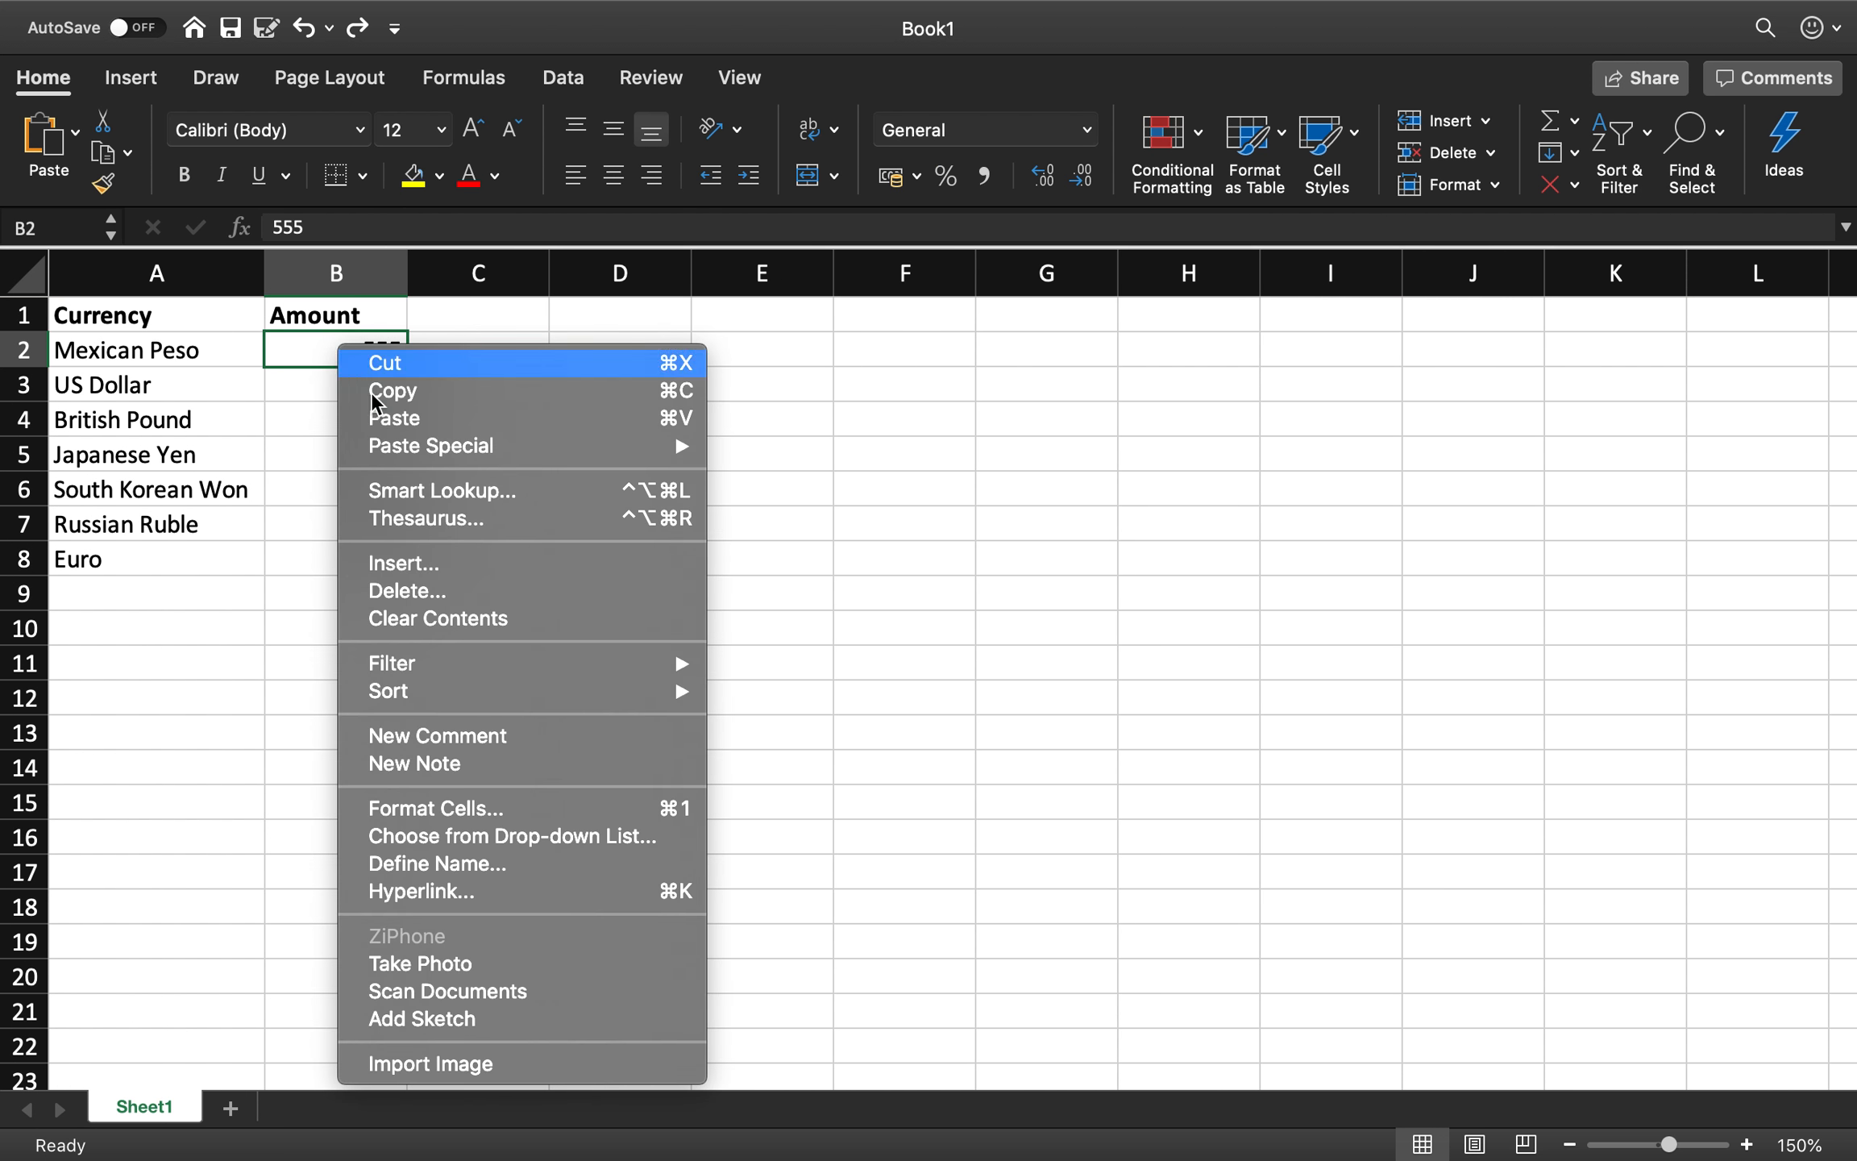
click(553, 809)
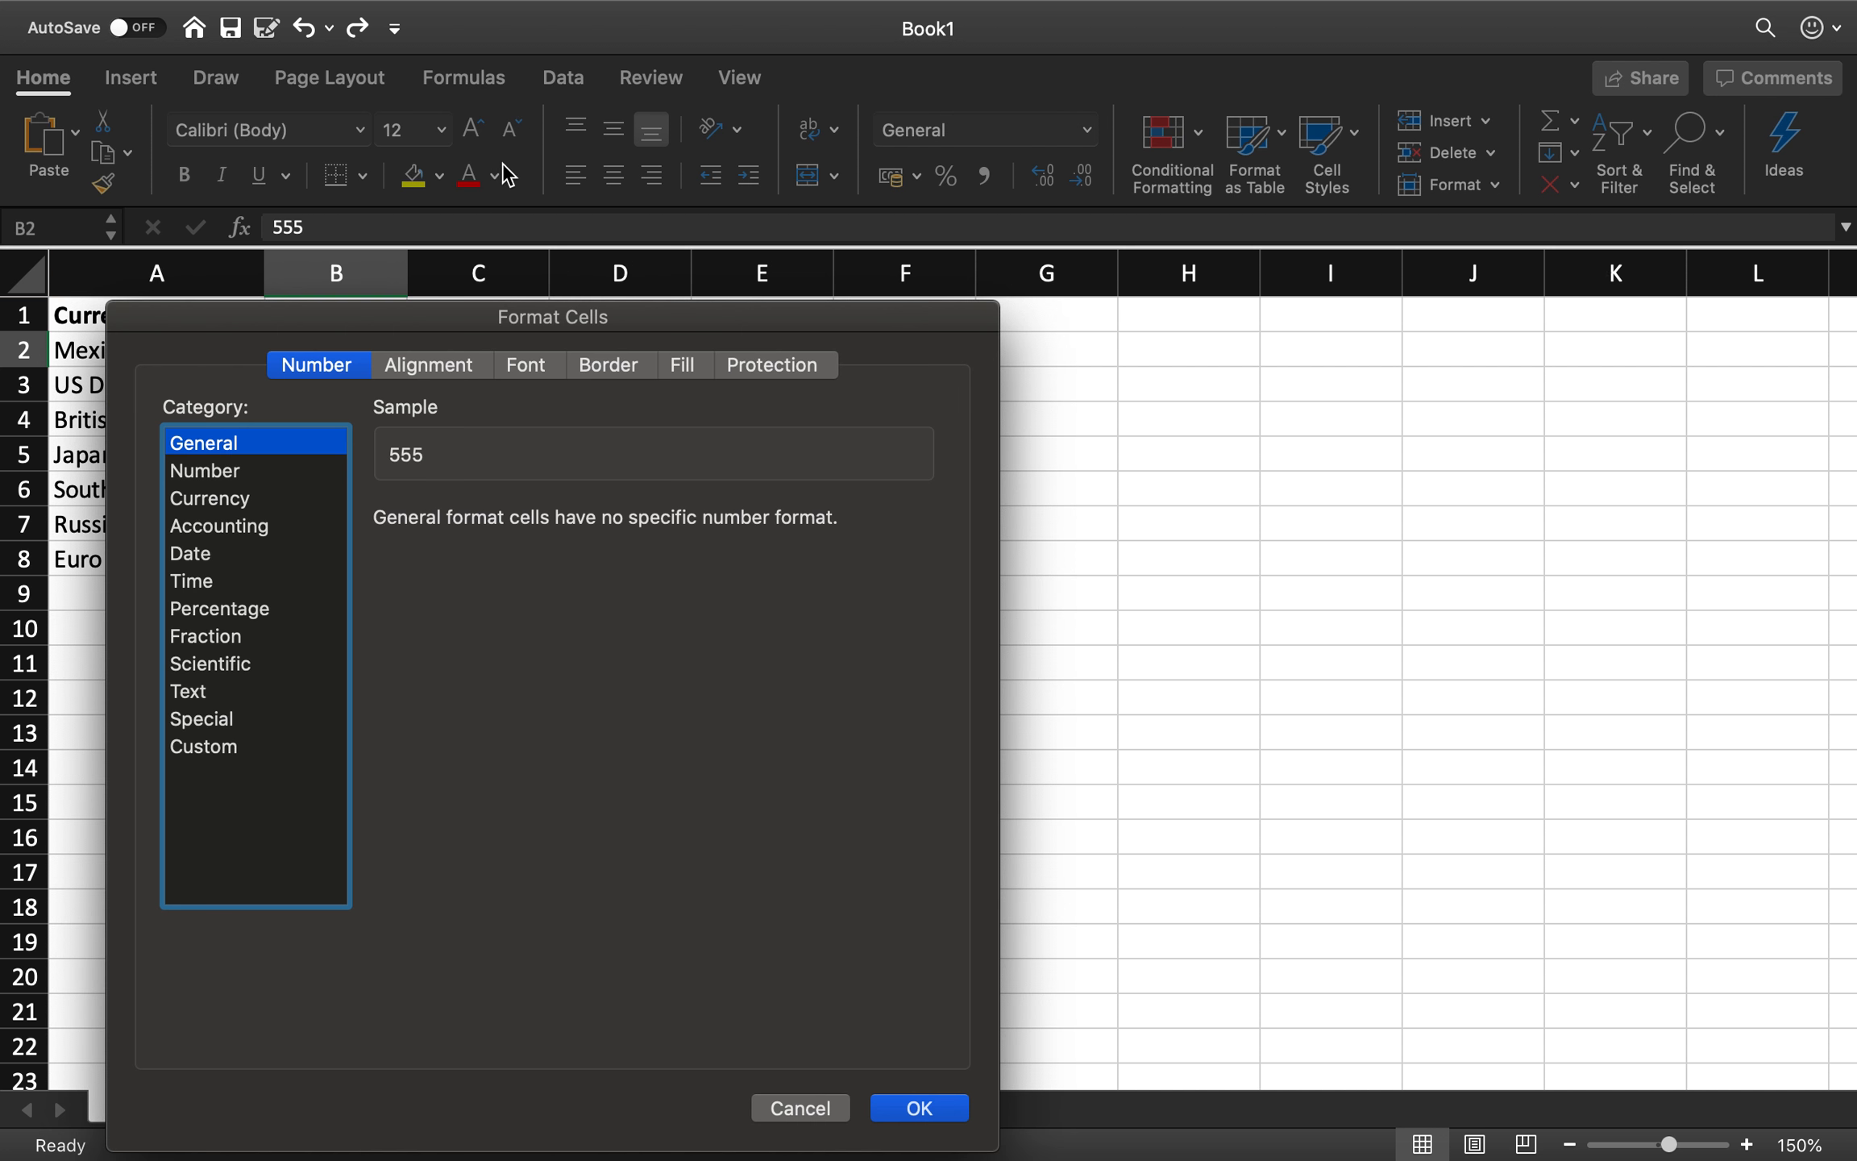
drag(480, 314, 867, 158)
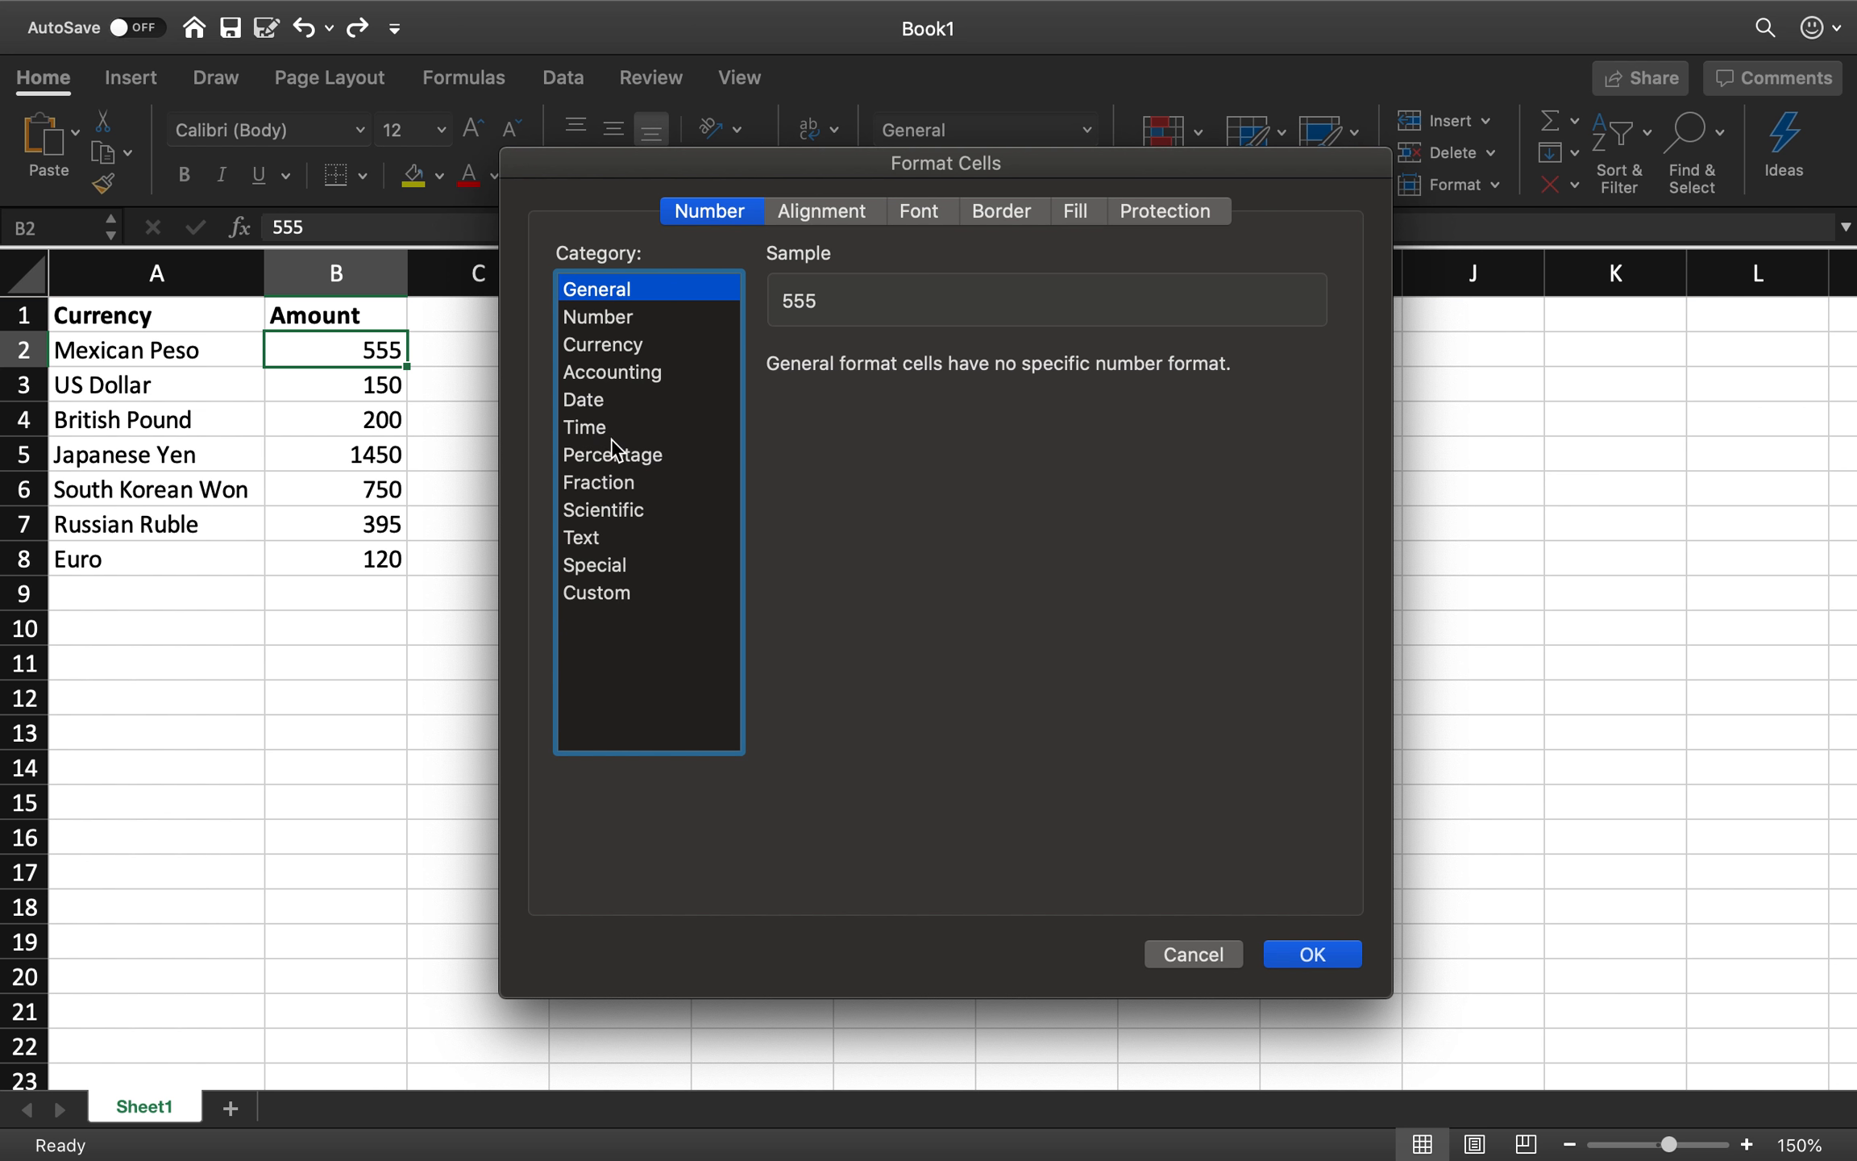
click(647, 355)
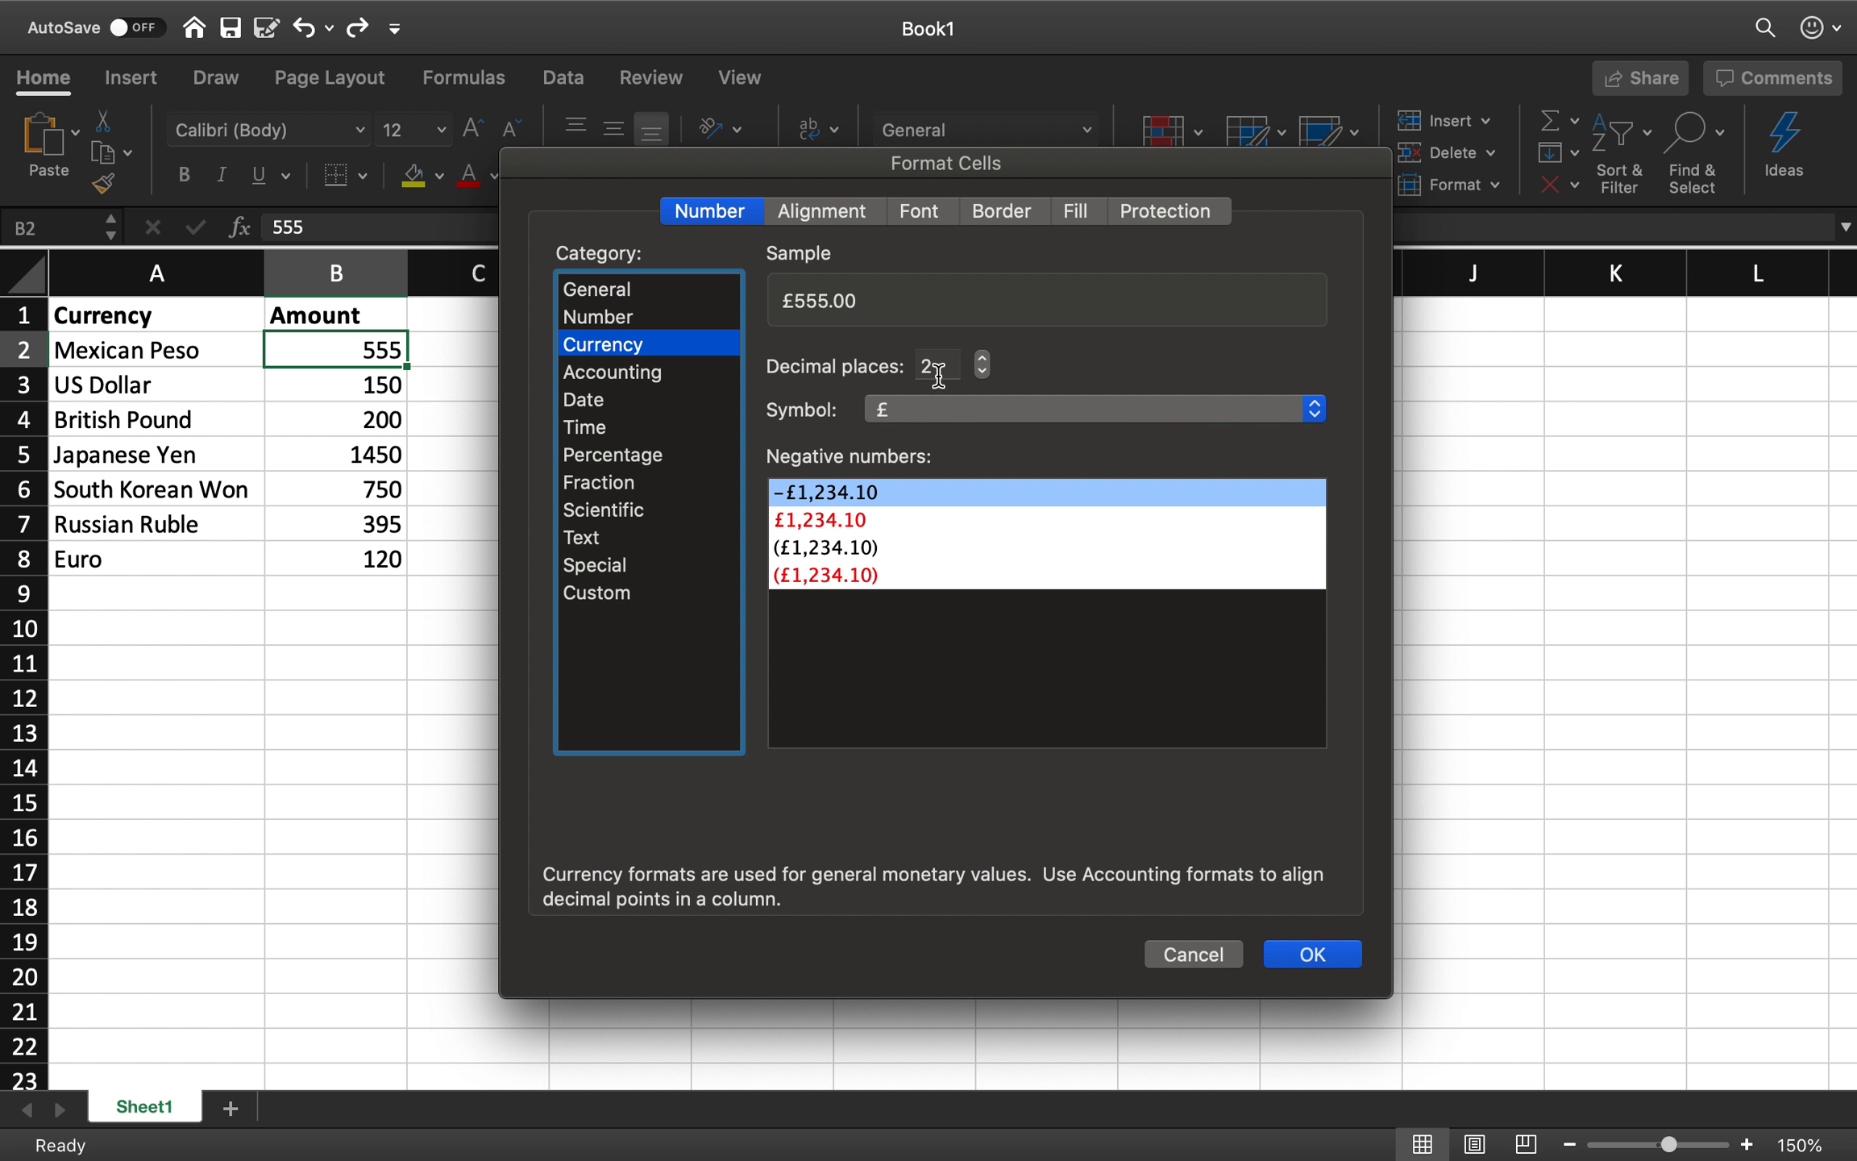
click(953, 412)
scroll(1048, 828, down, 10)
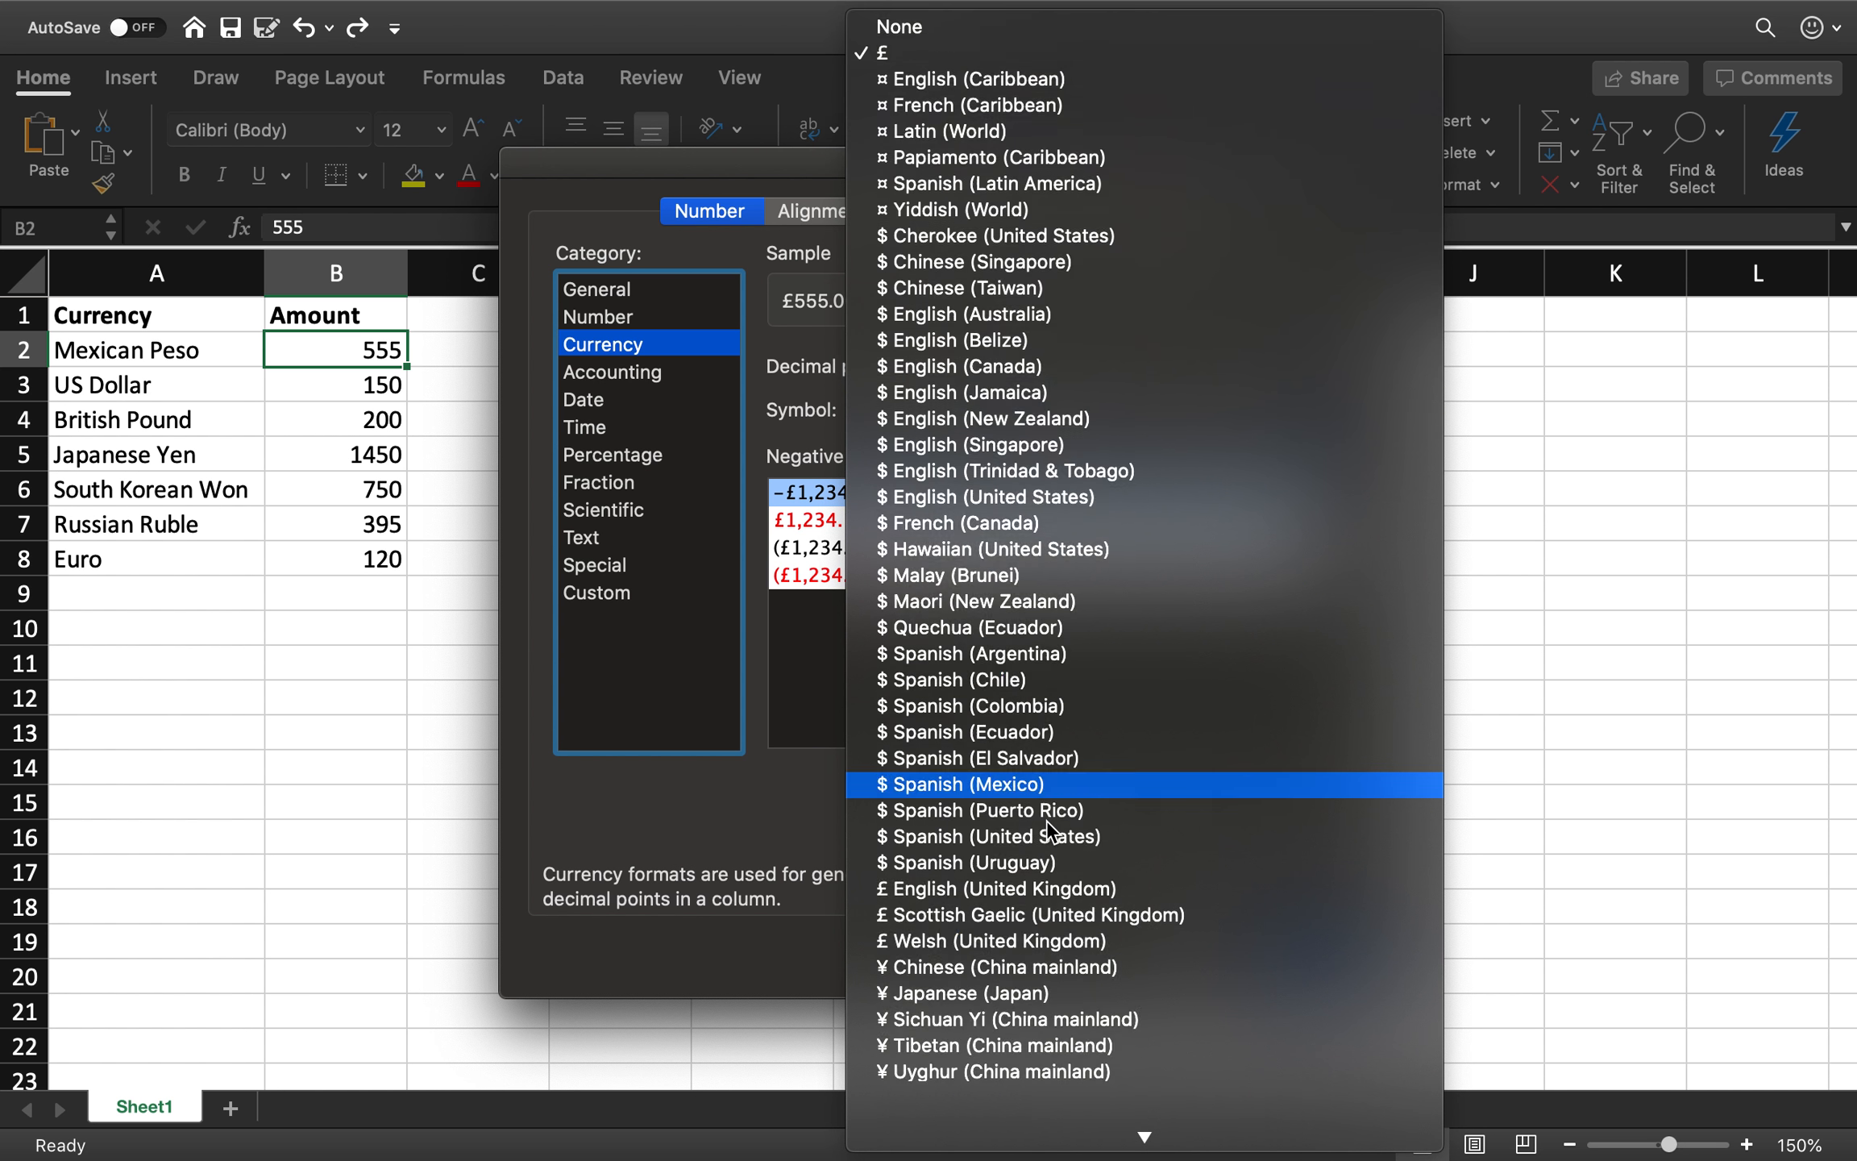
scroll(1048, 828, up, 15)
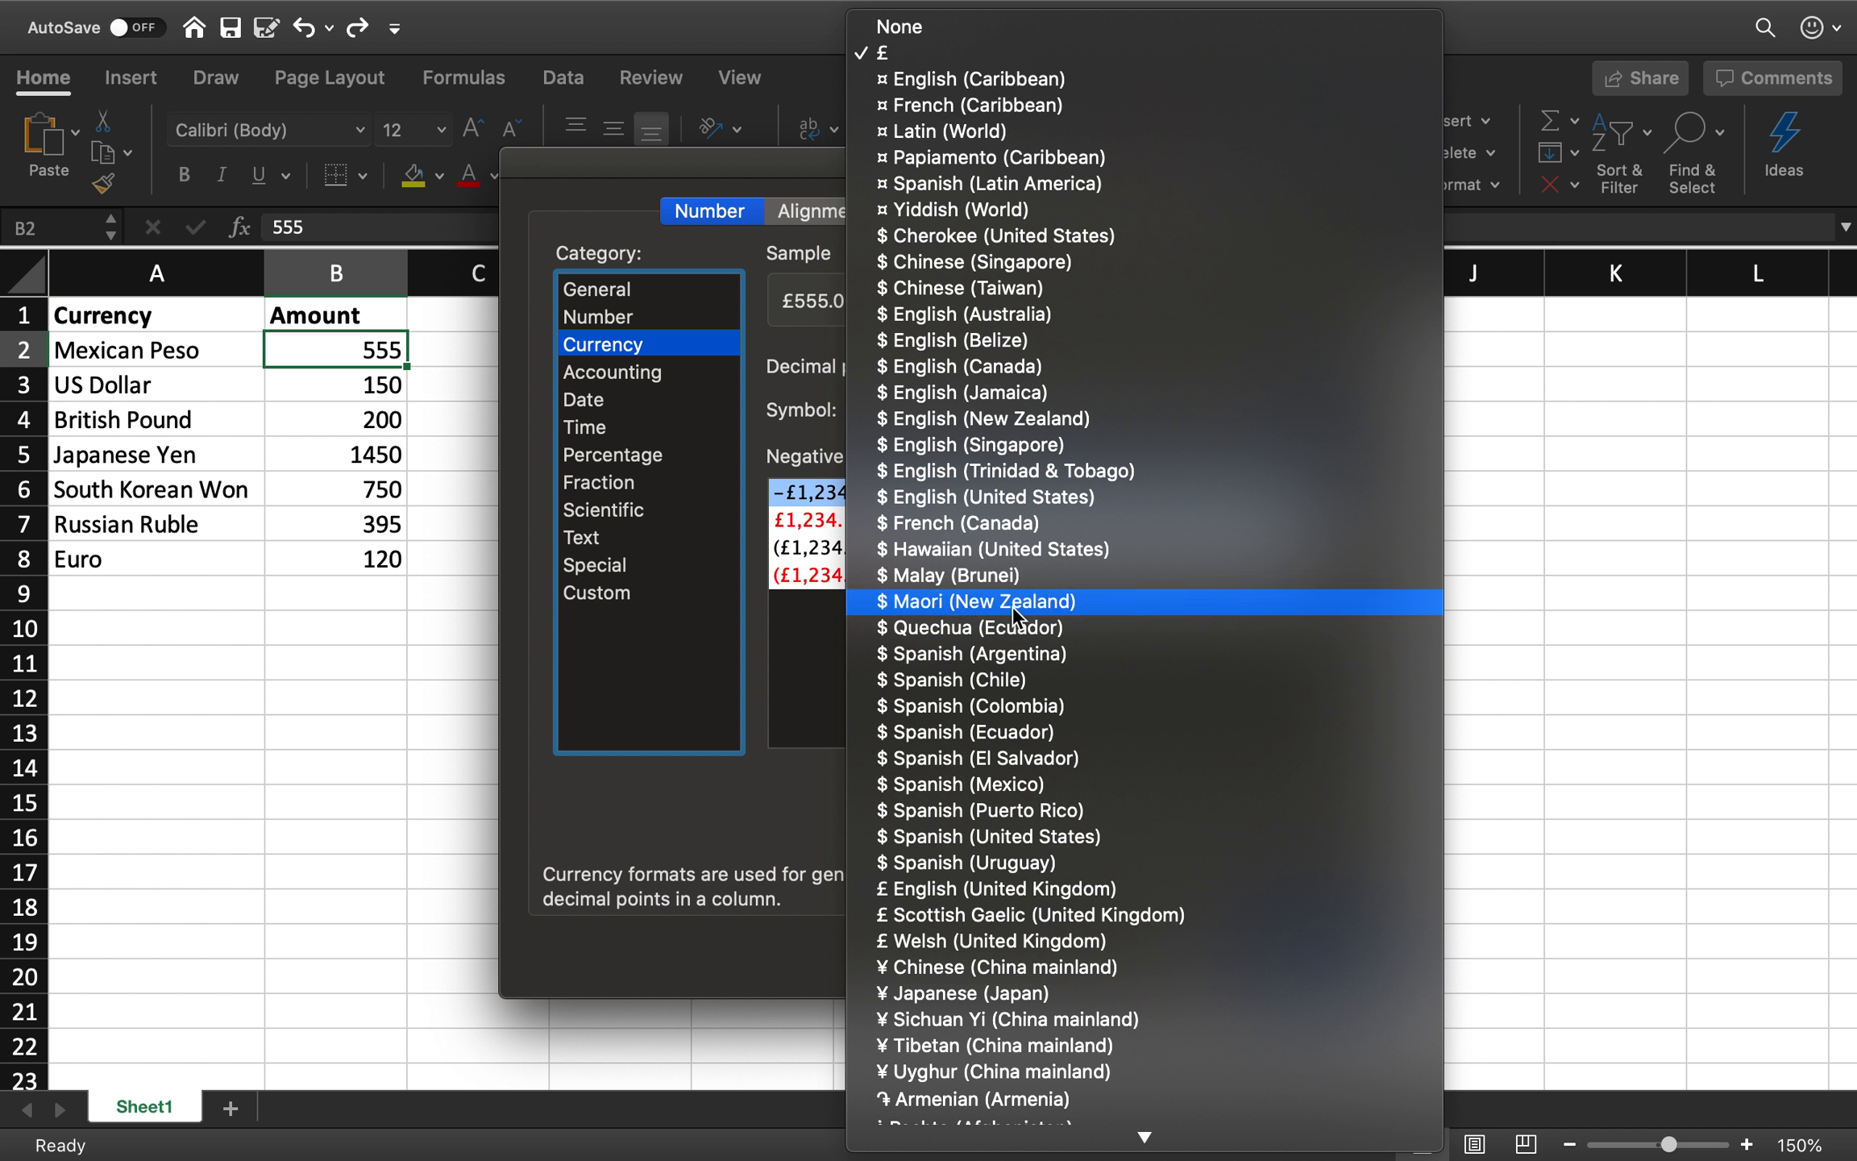
click(1070, 782)
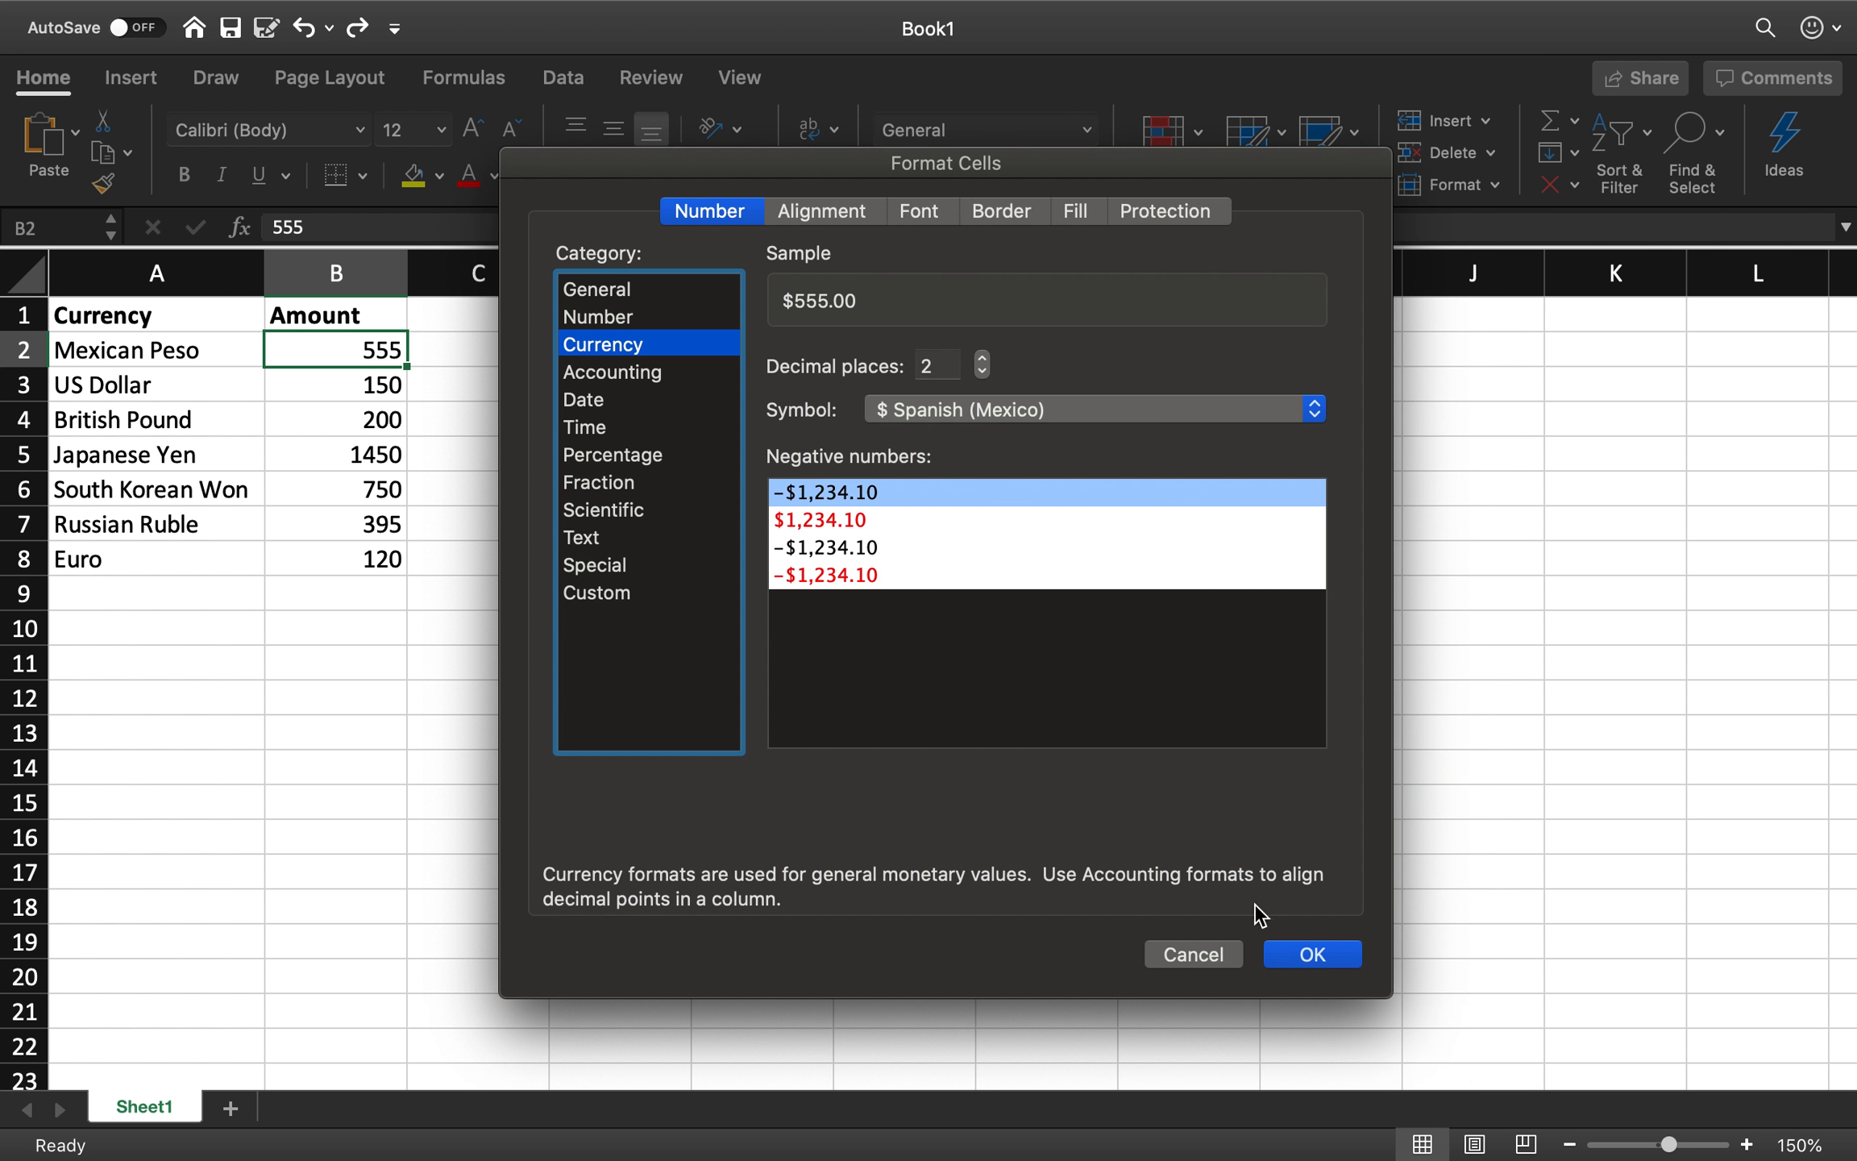
click(1309, 958)
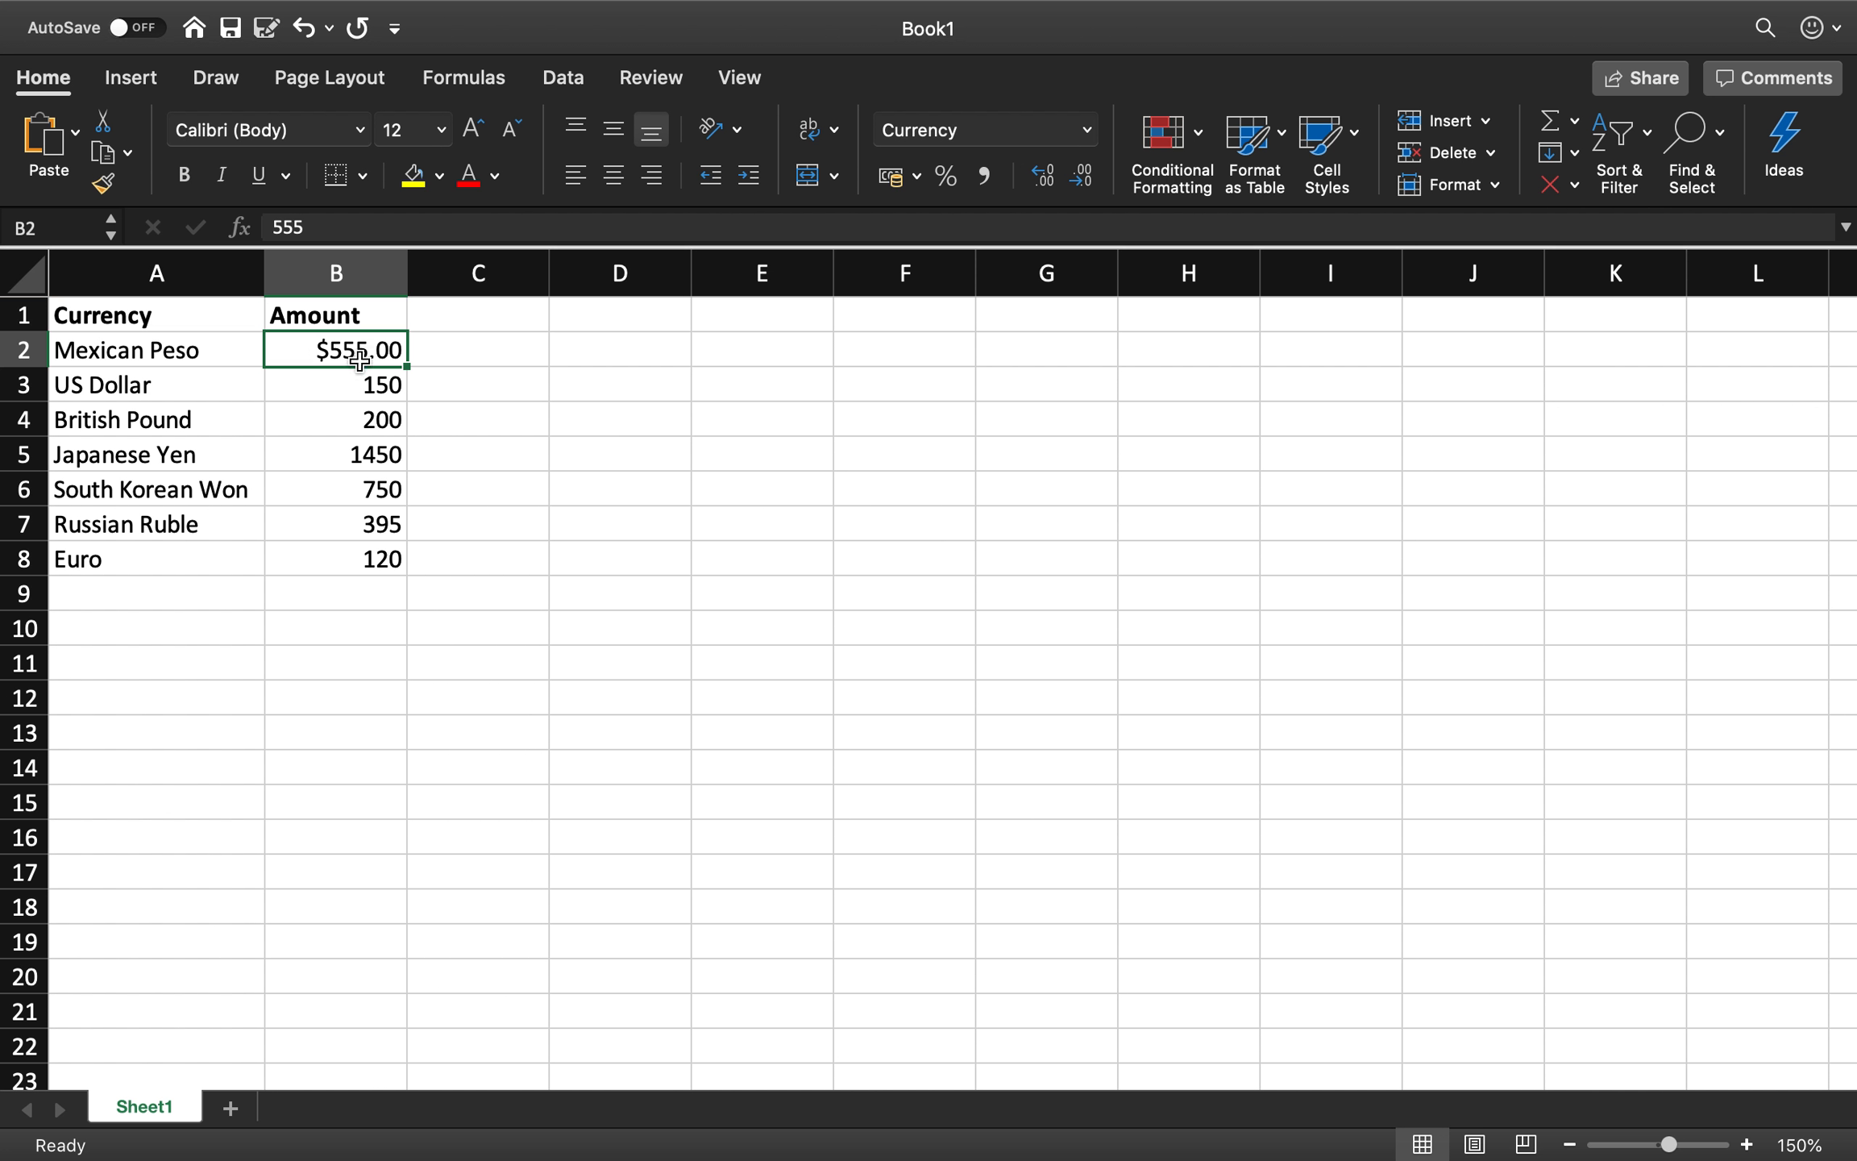
Format the US Dollar amount in cell B3 as Currency with a dollar symbol.
click(349, 394)
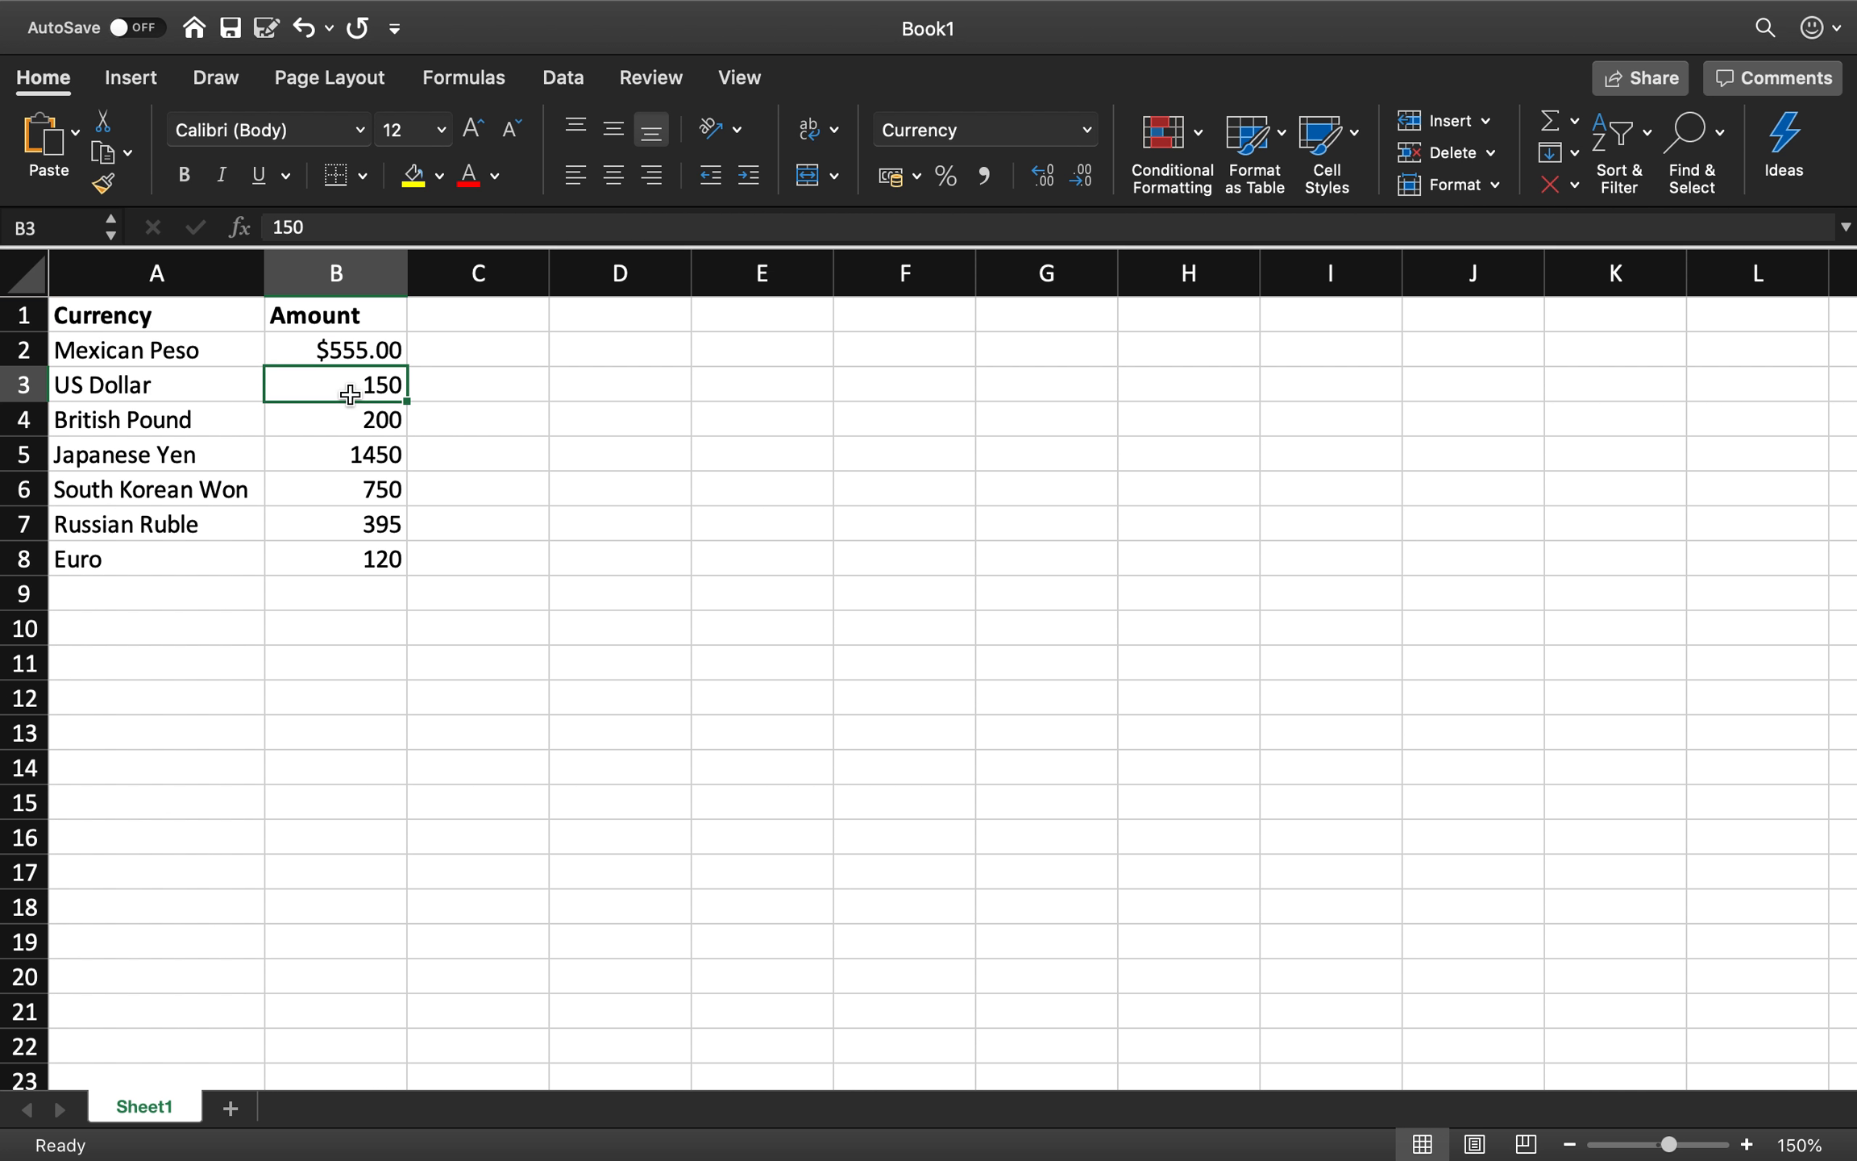
right_click(352, 390)
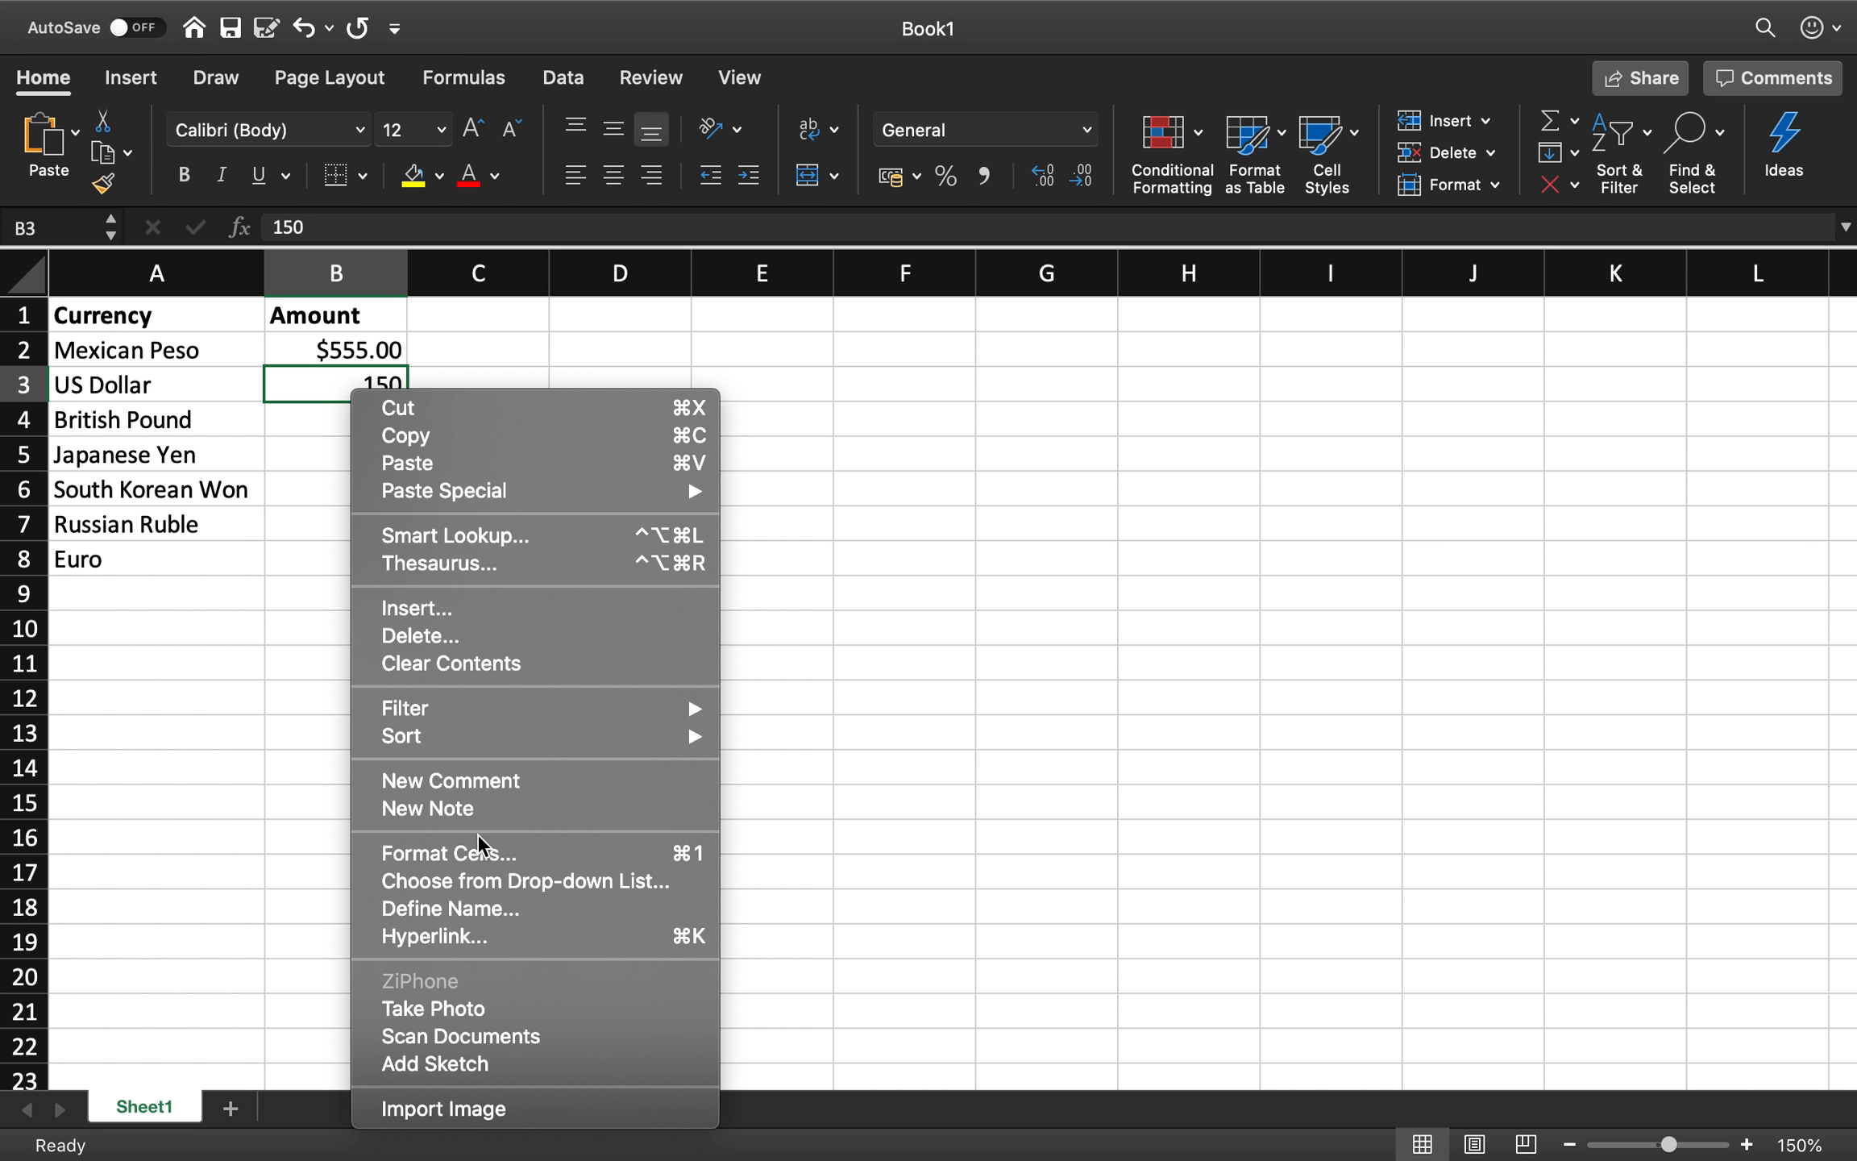
click(762, 721)
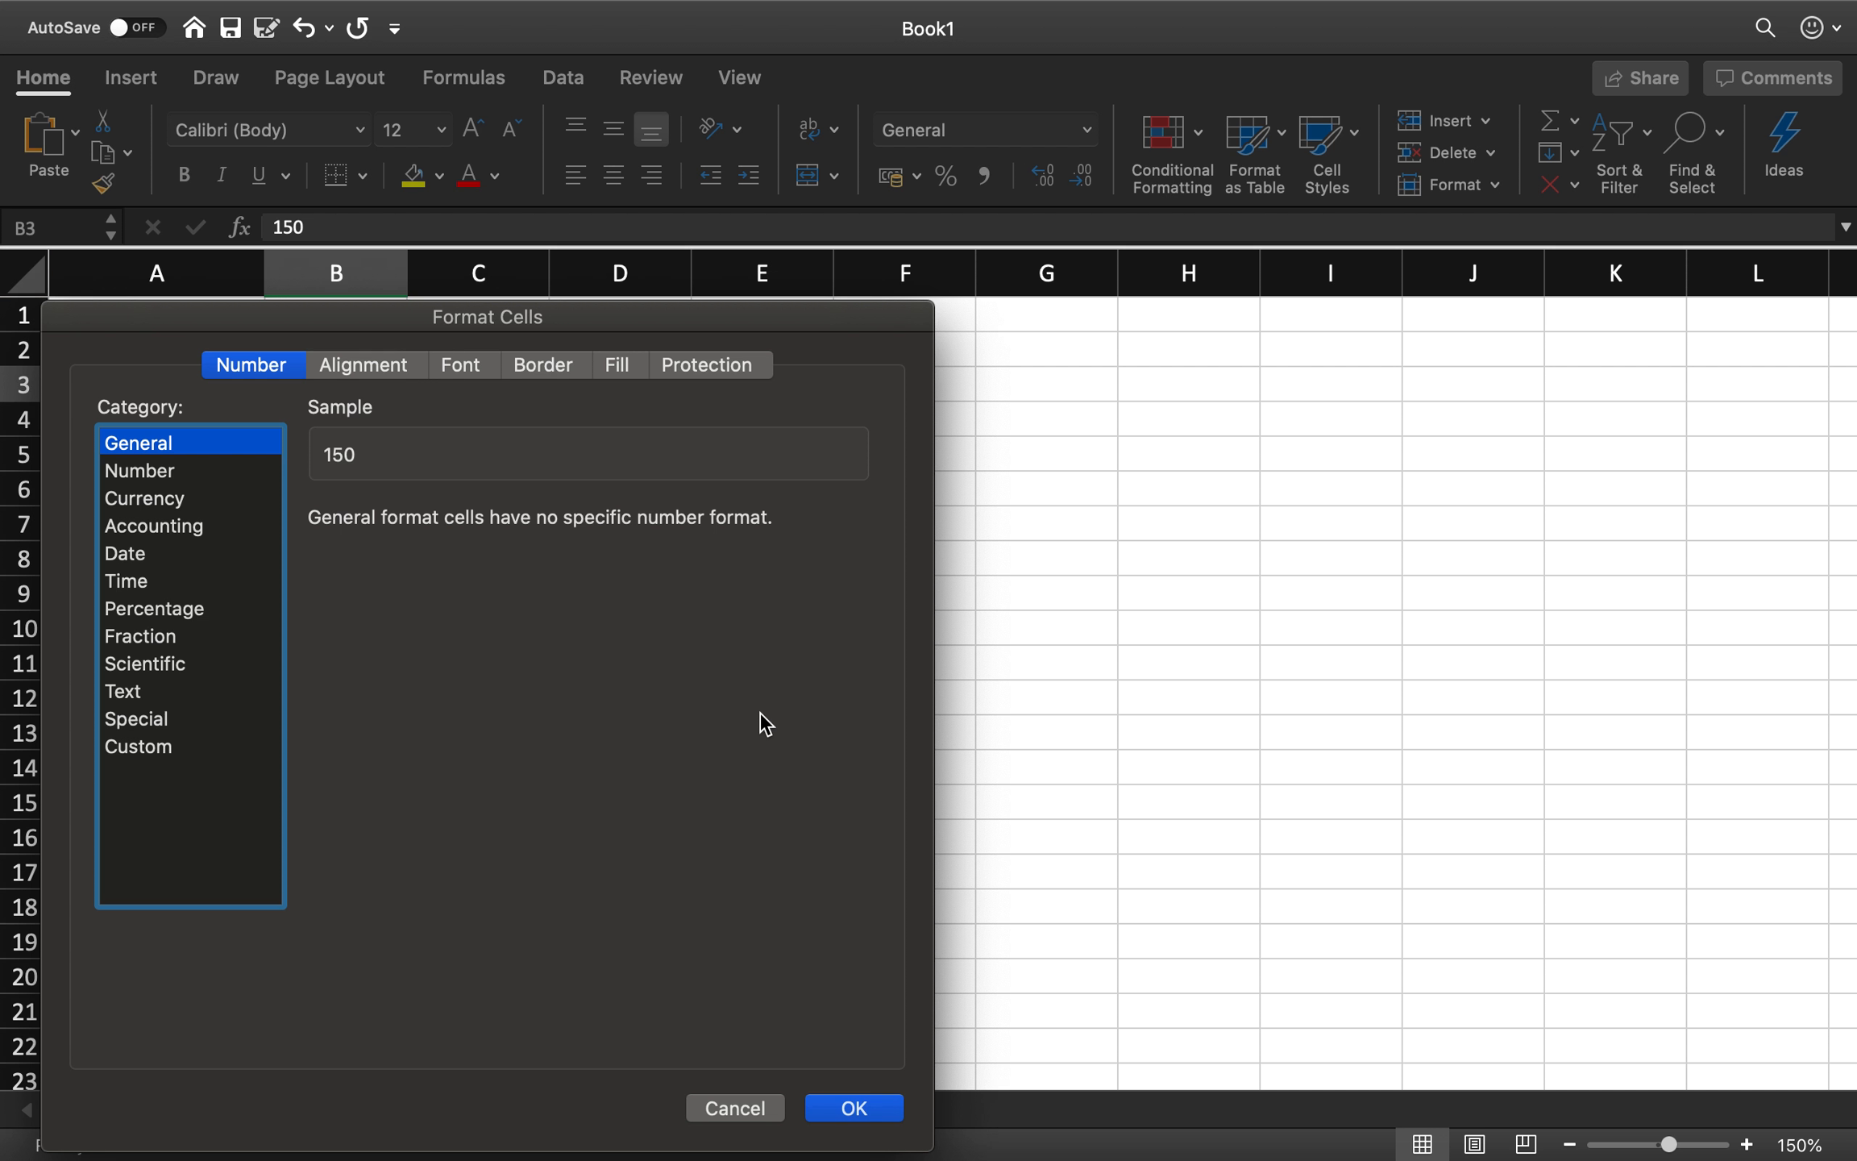
click(185, 498)
click(551, 561)
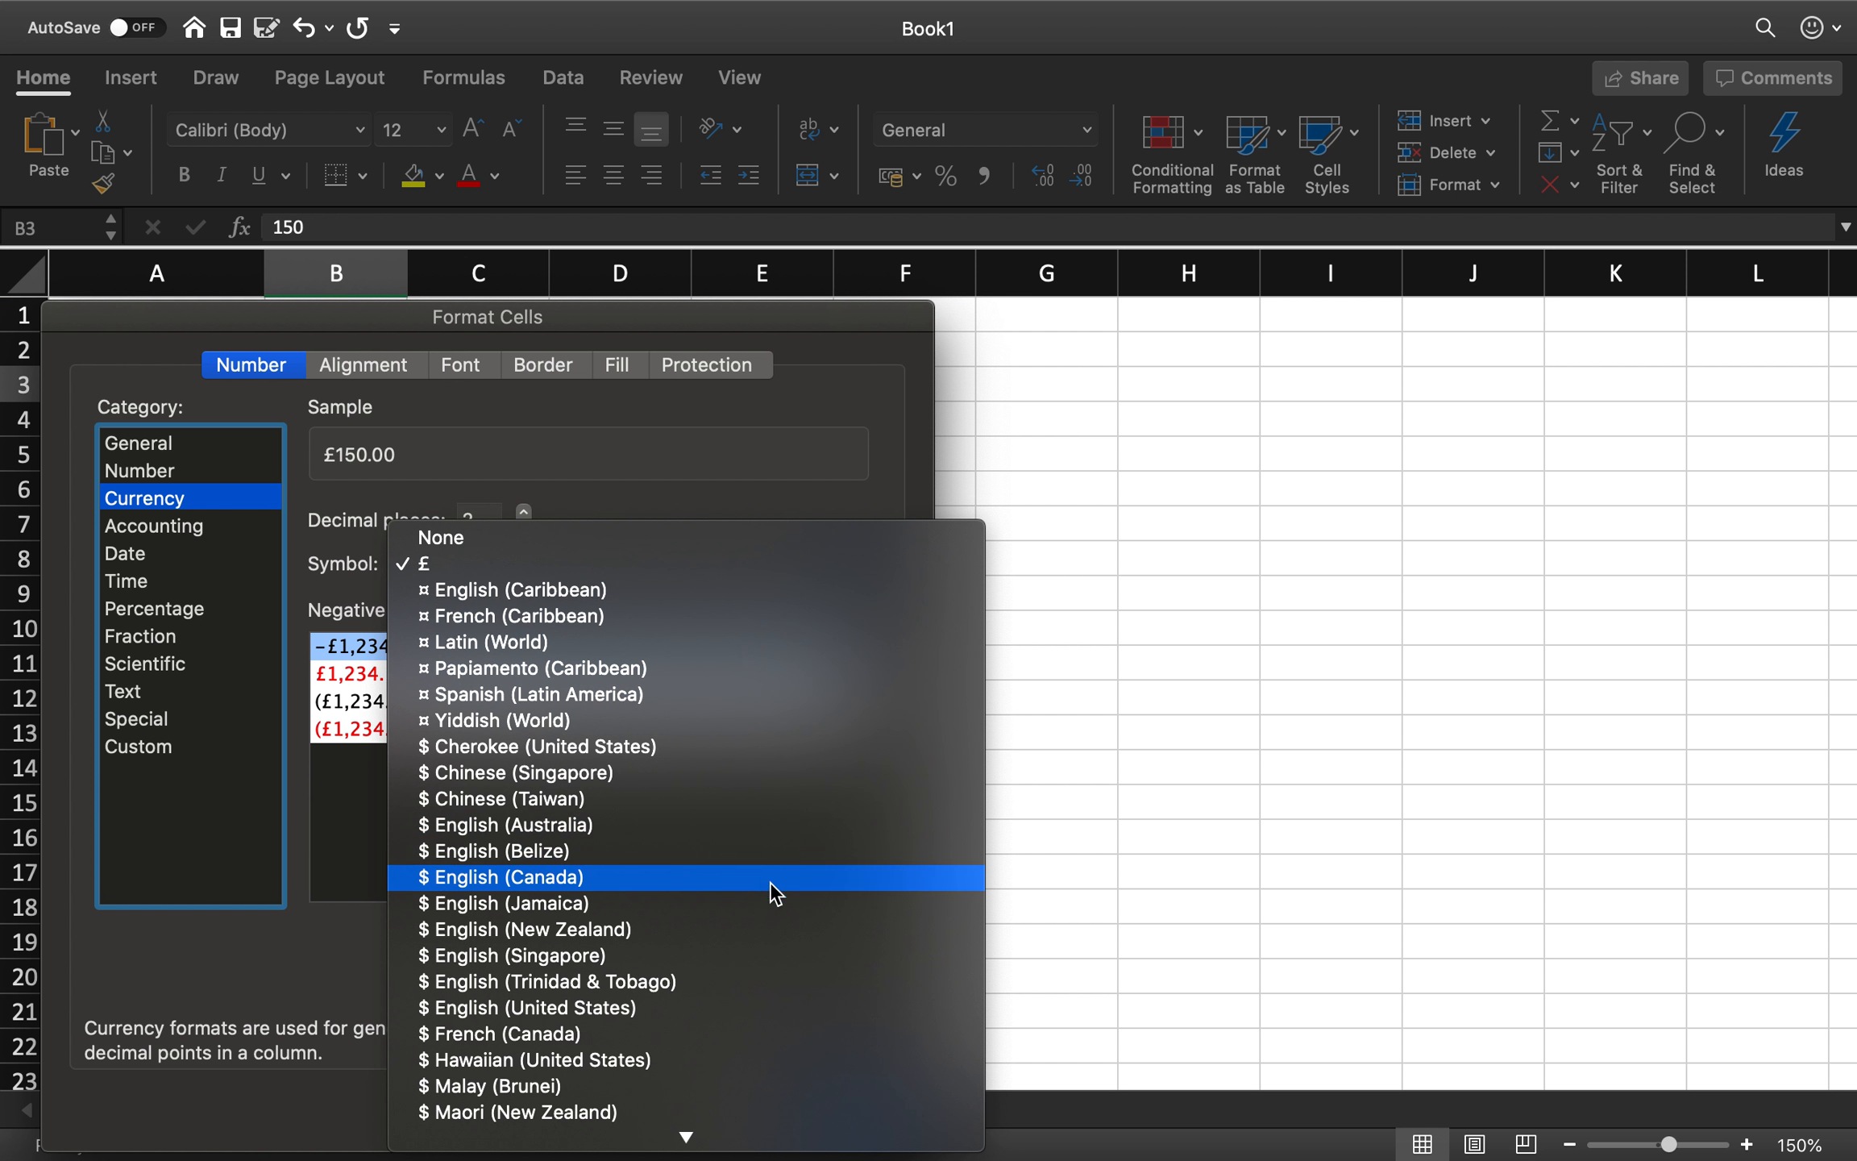
click(707, 849)
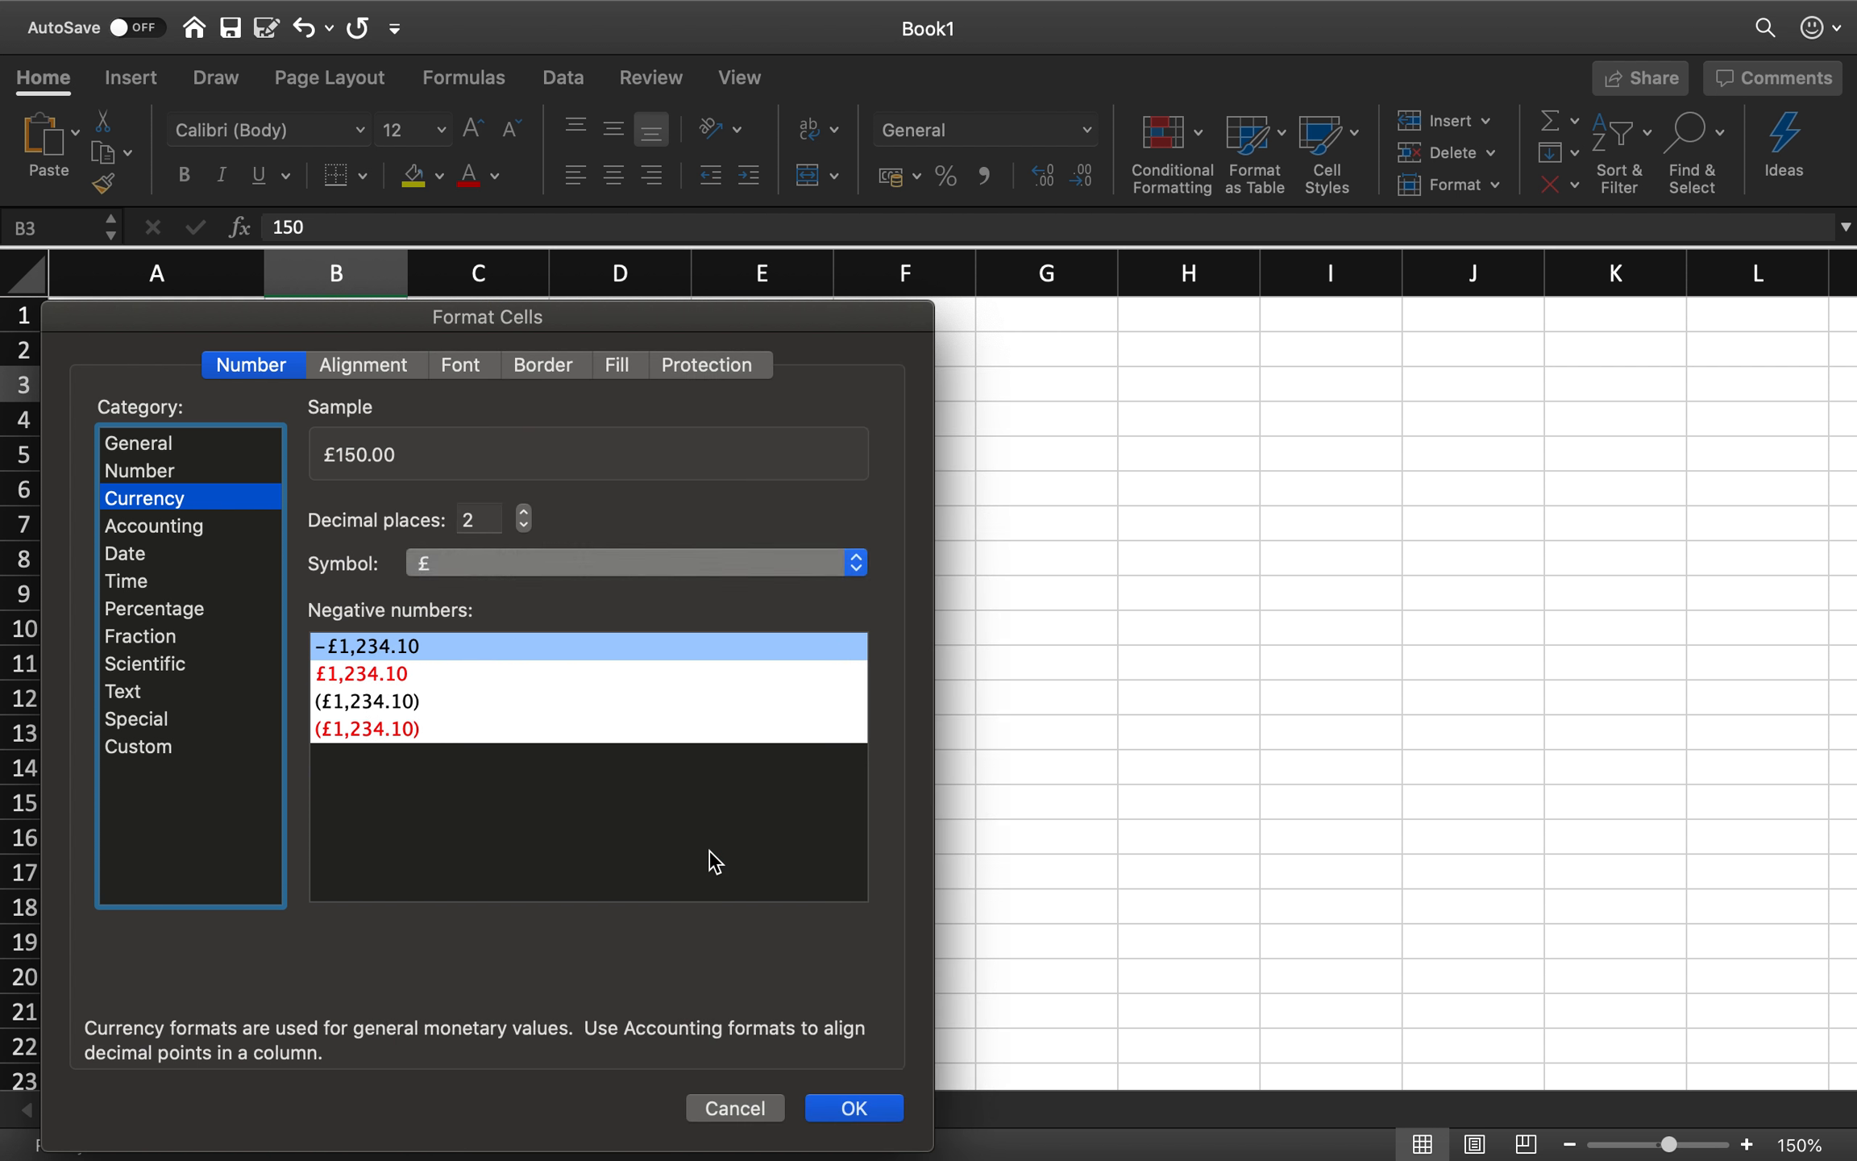
click(853, 1108)
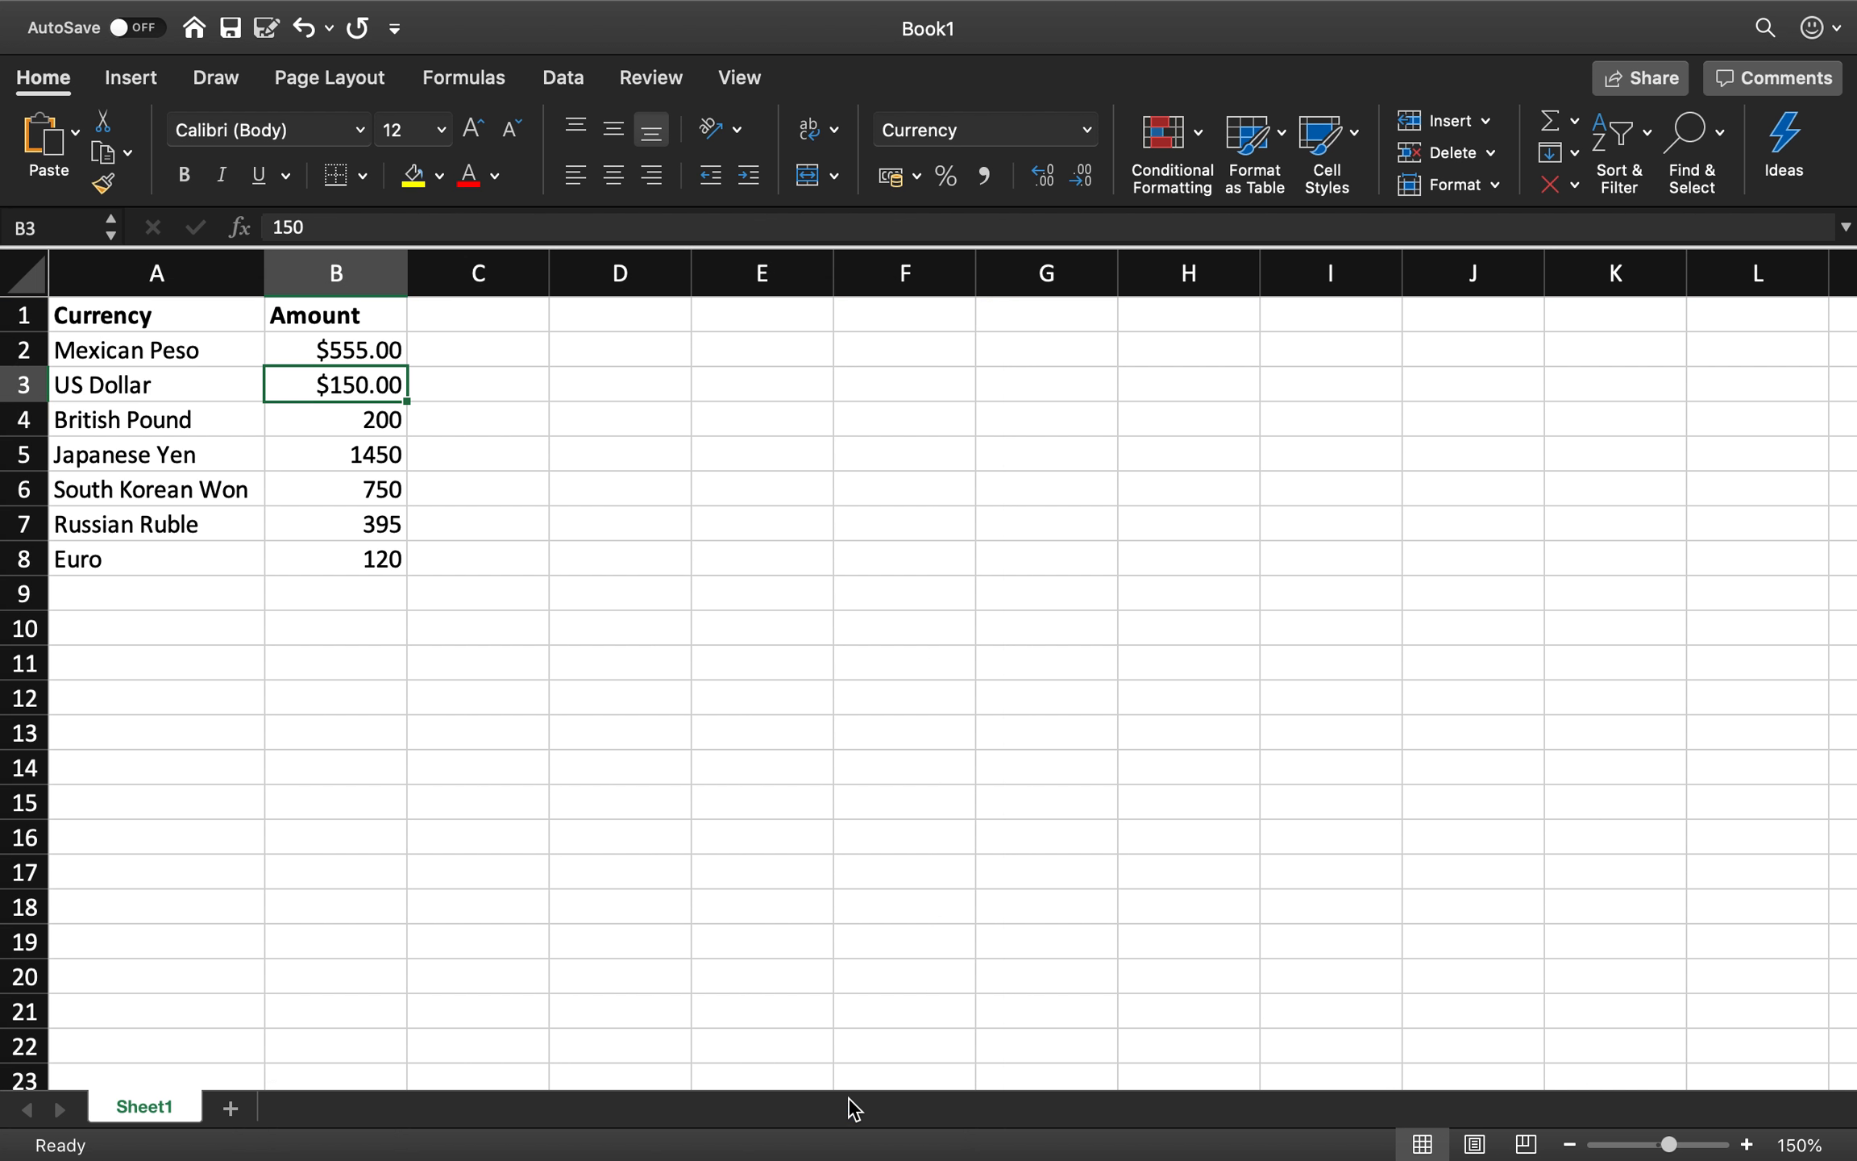
Format the British Pound amount in cell B4 as Currency with the £ English (United Kingdom) symbol.
click(343, 428)
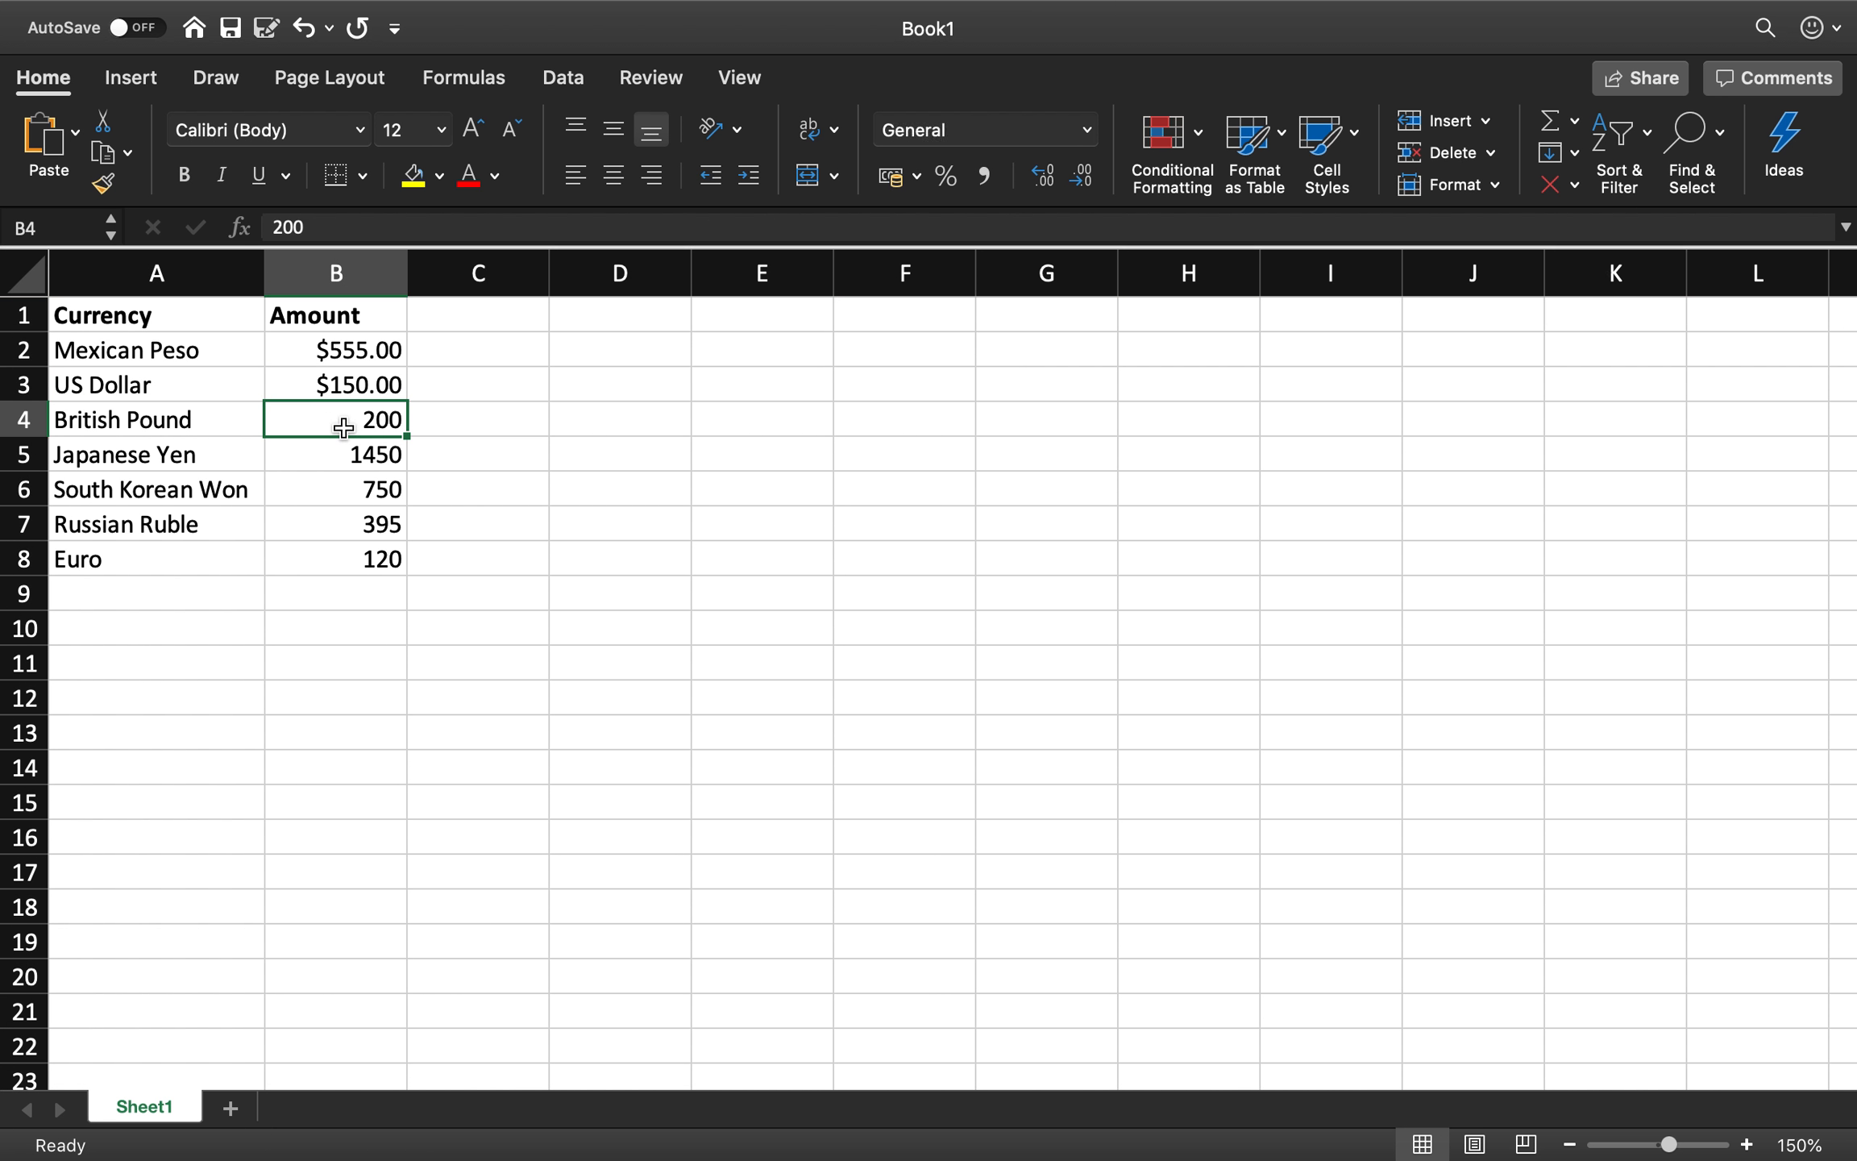
right_click(343, 425)
click(455, 878)
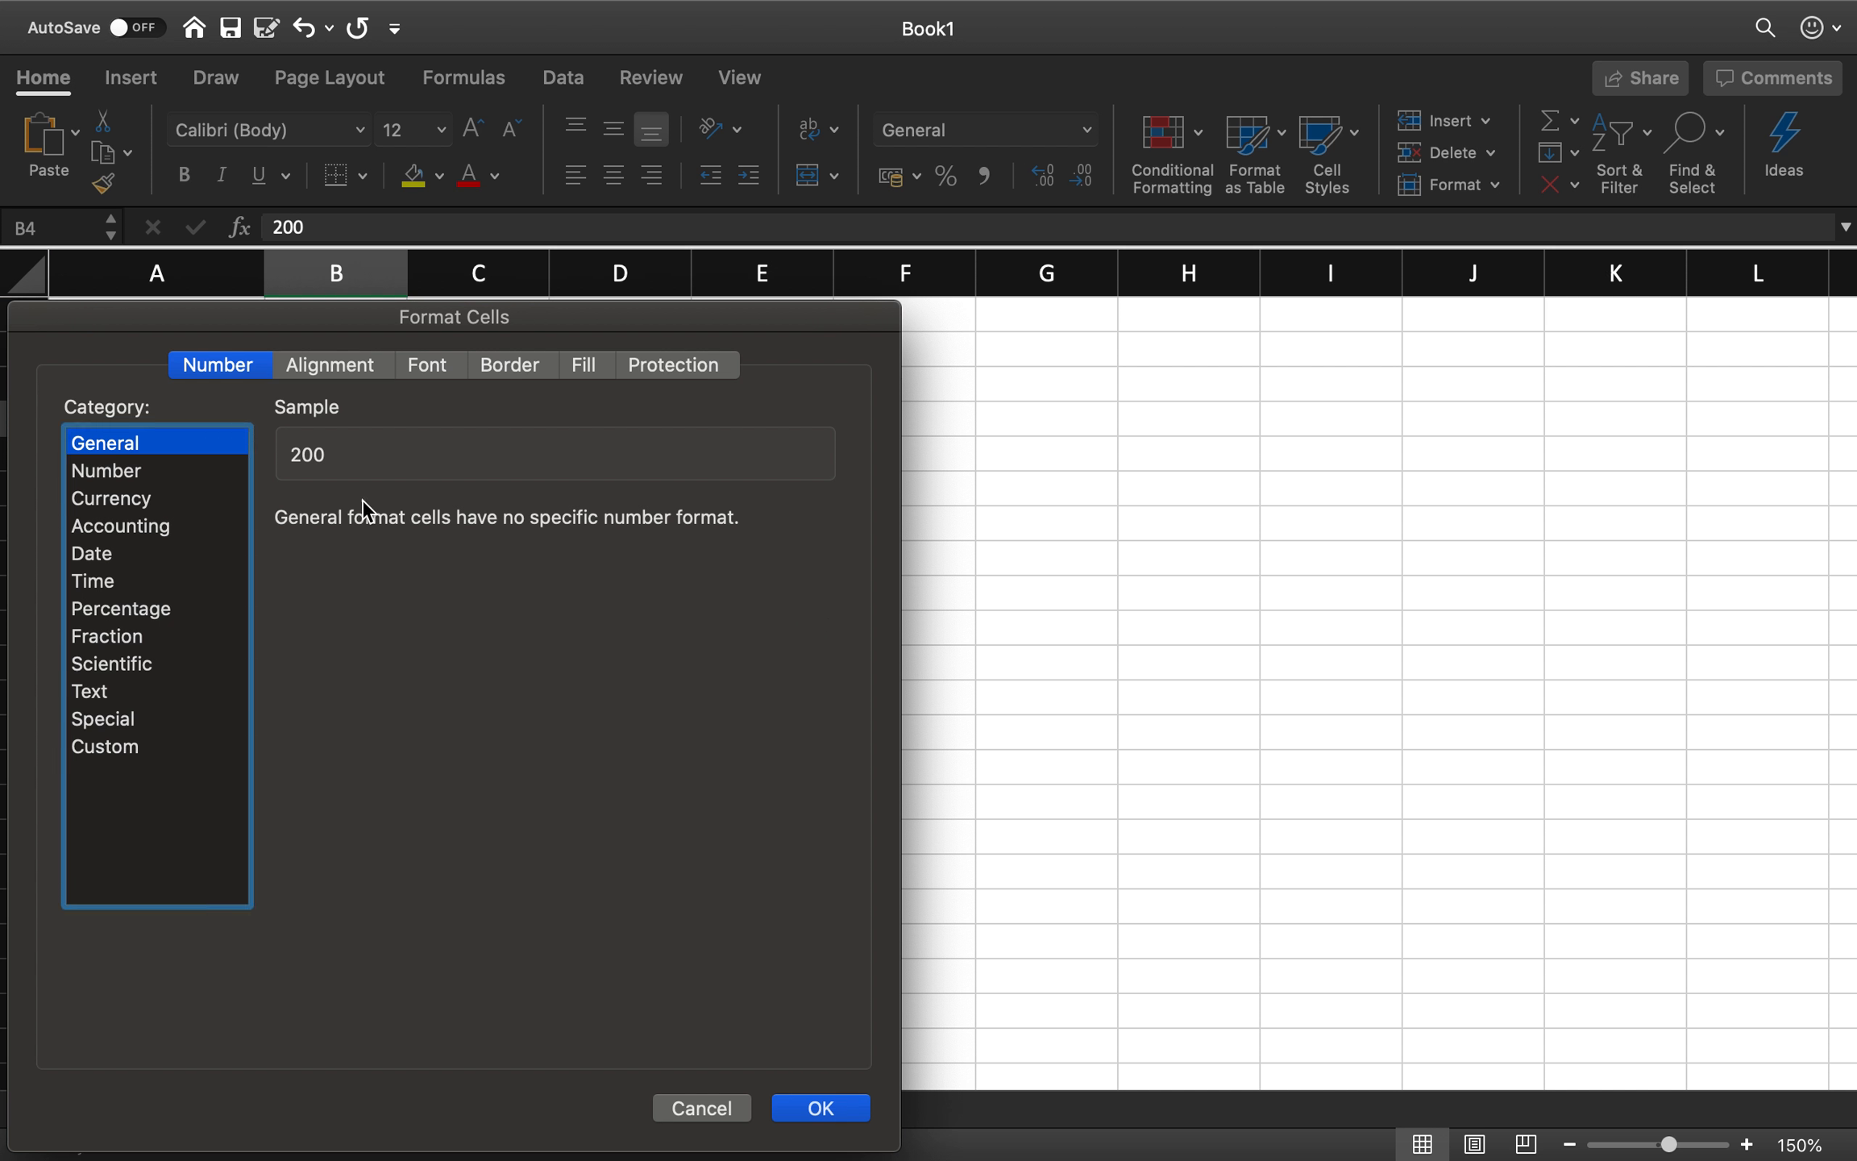
click(169, 499)
drag(731, 316, 1082, 136)
click(1065, 375)
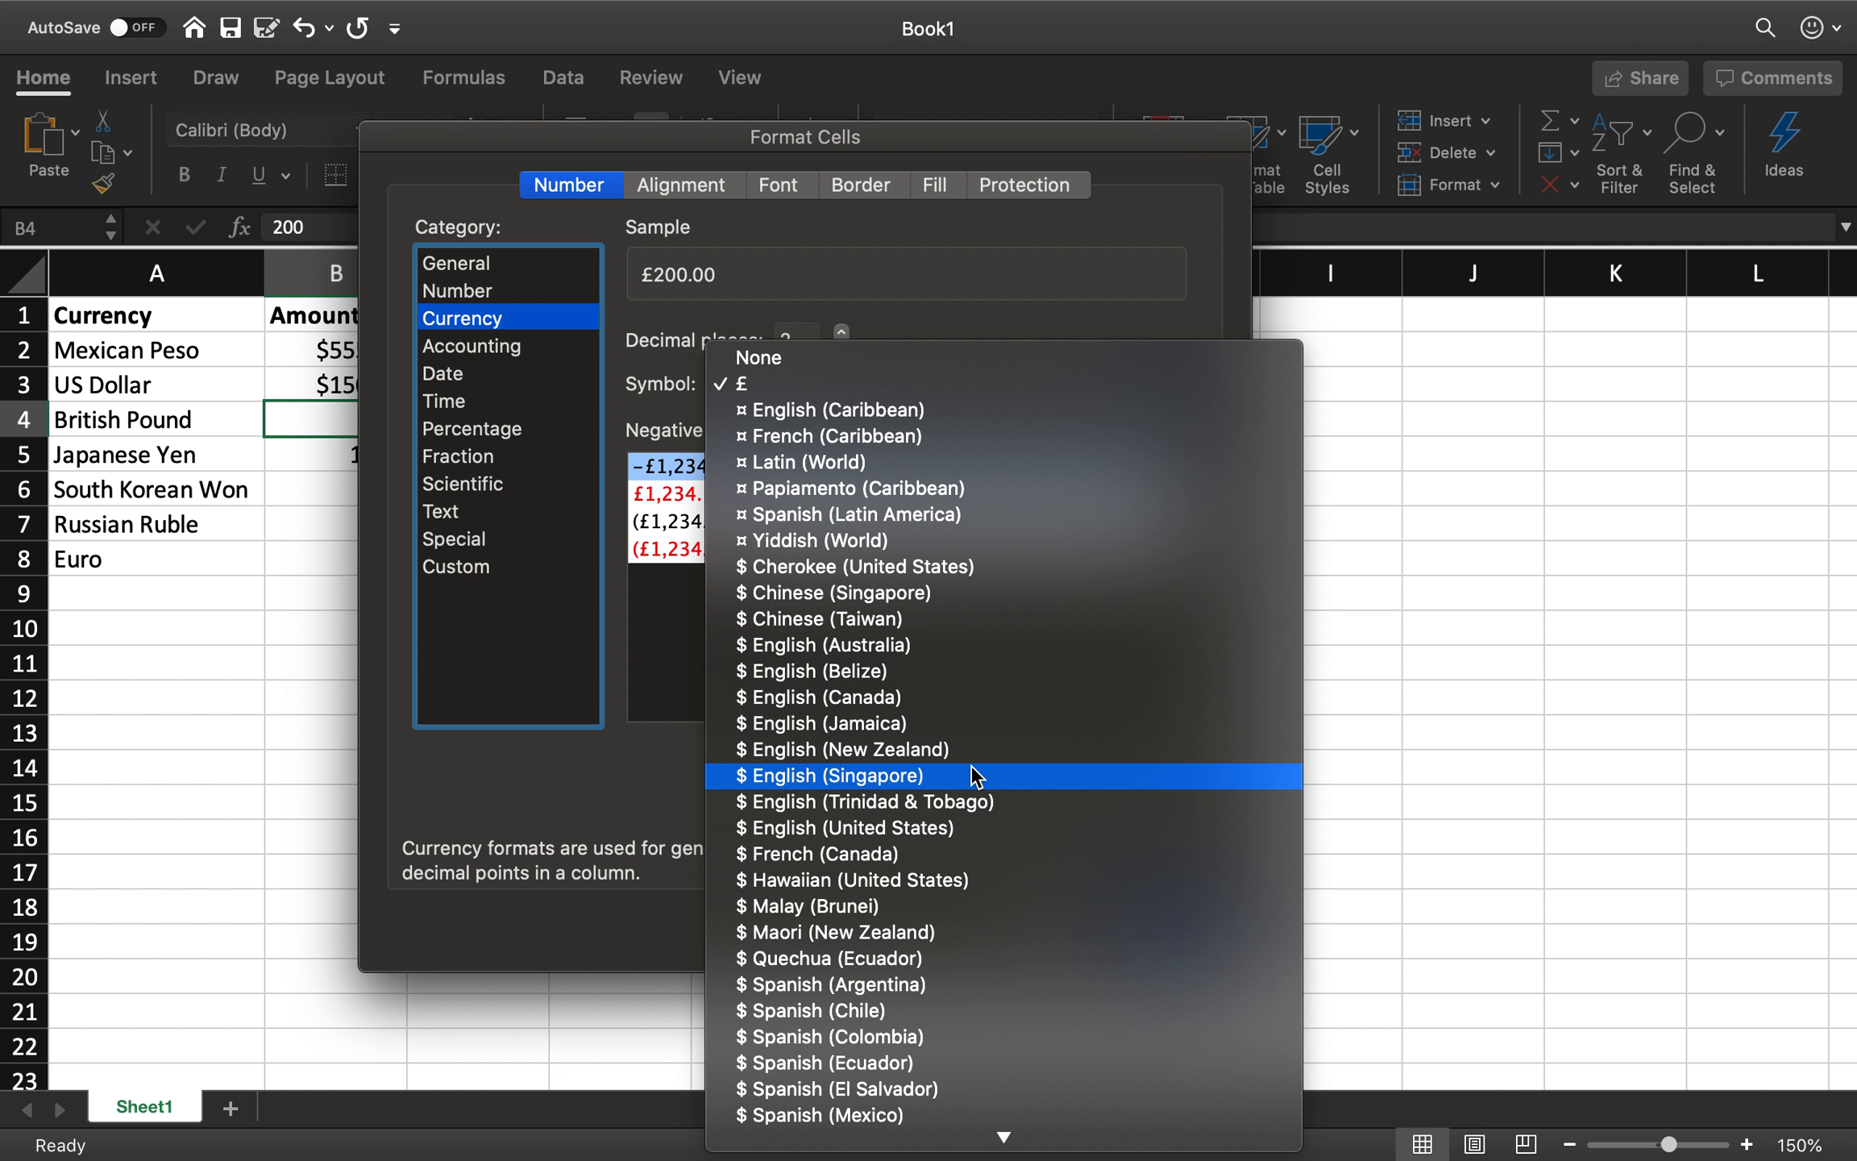
scroll(970, 765, down, 5)
scroll(970, 774, down, 1)
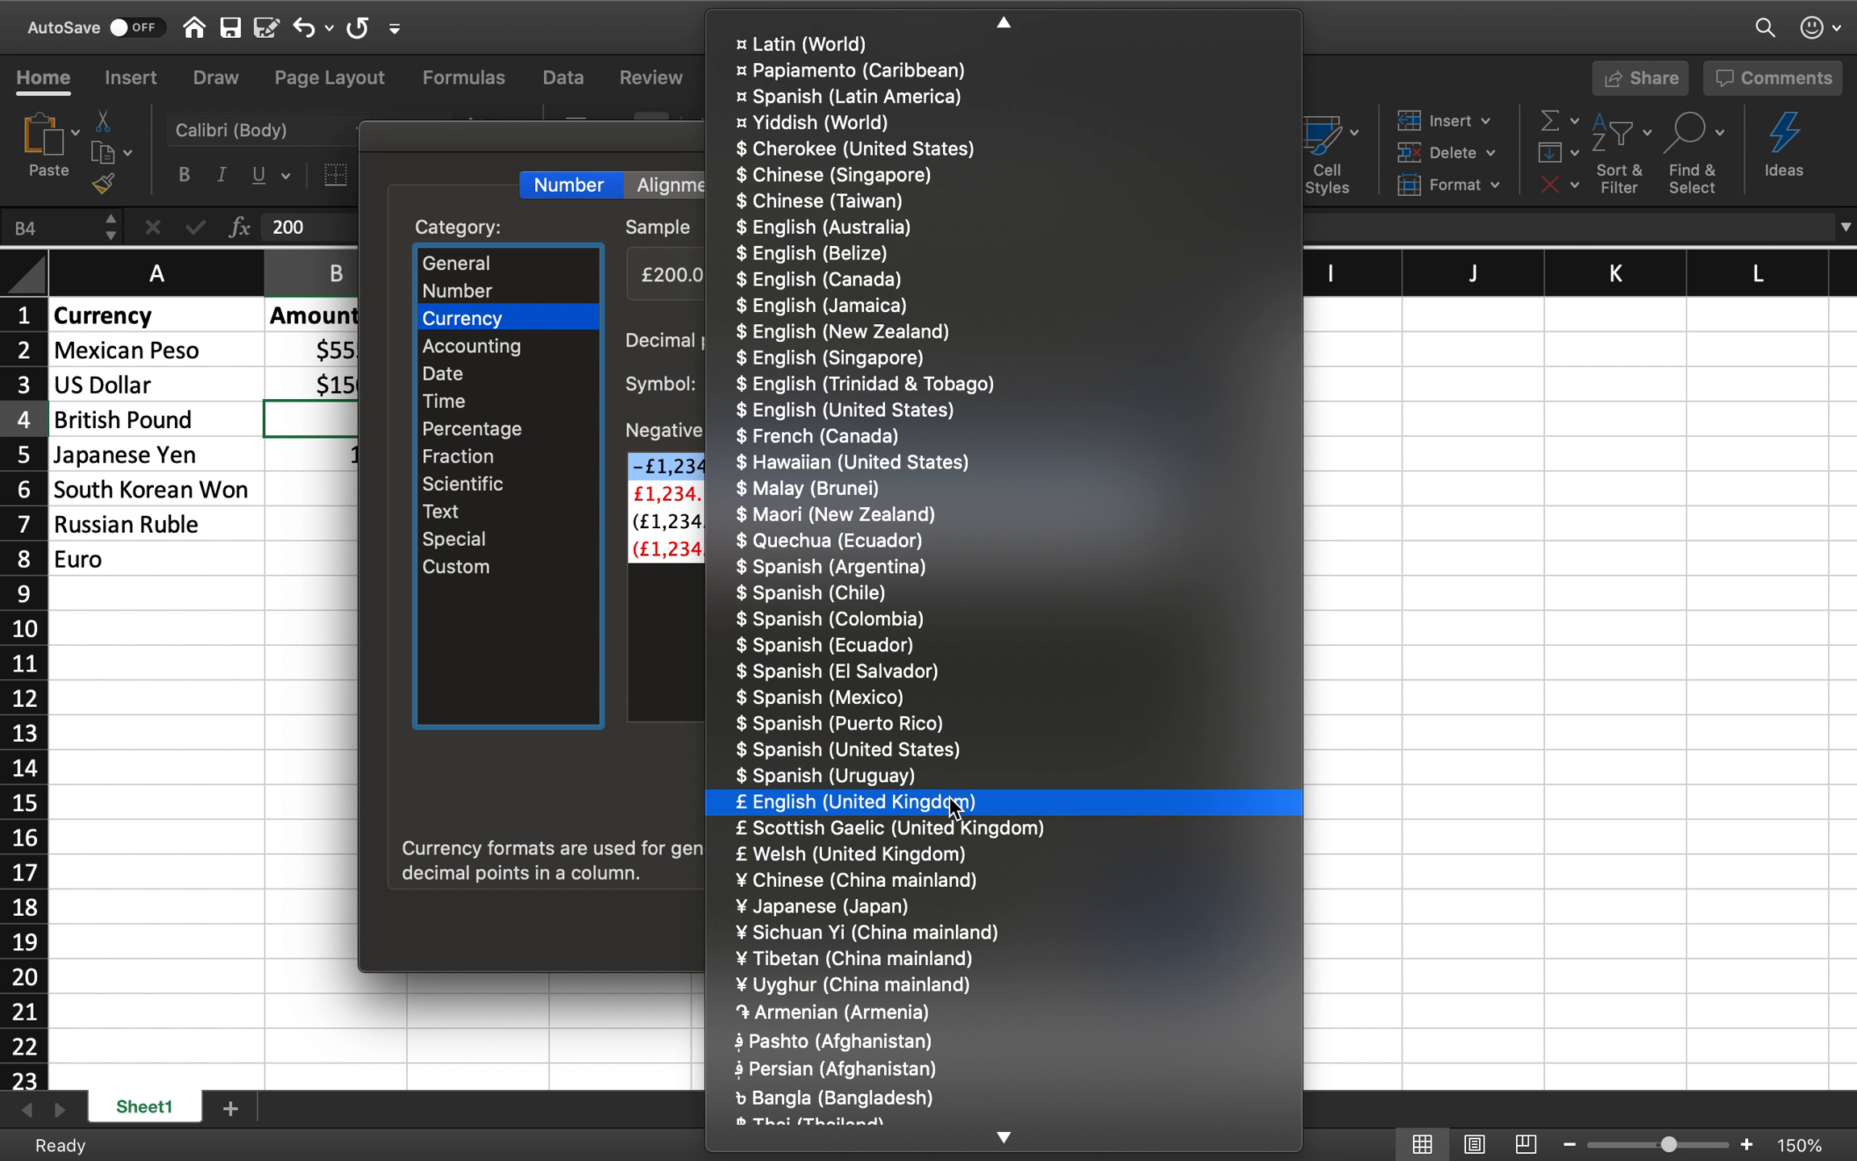
click(1007, 804)
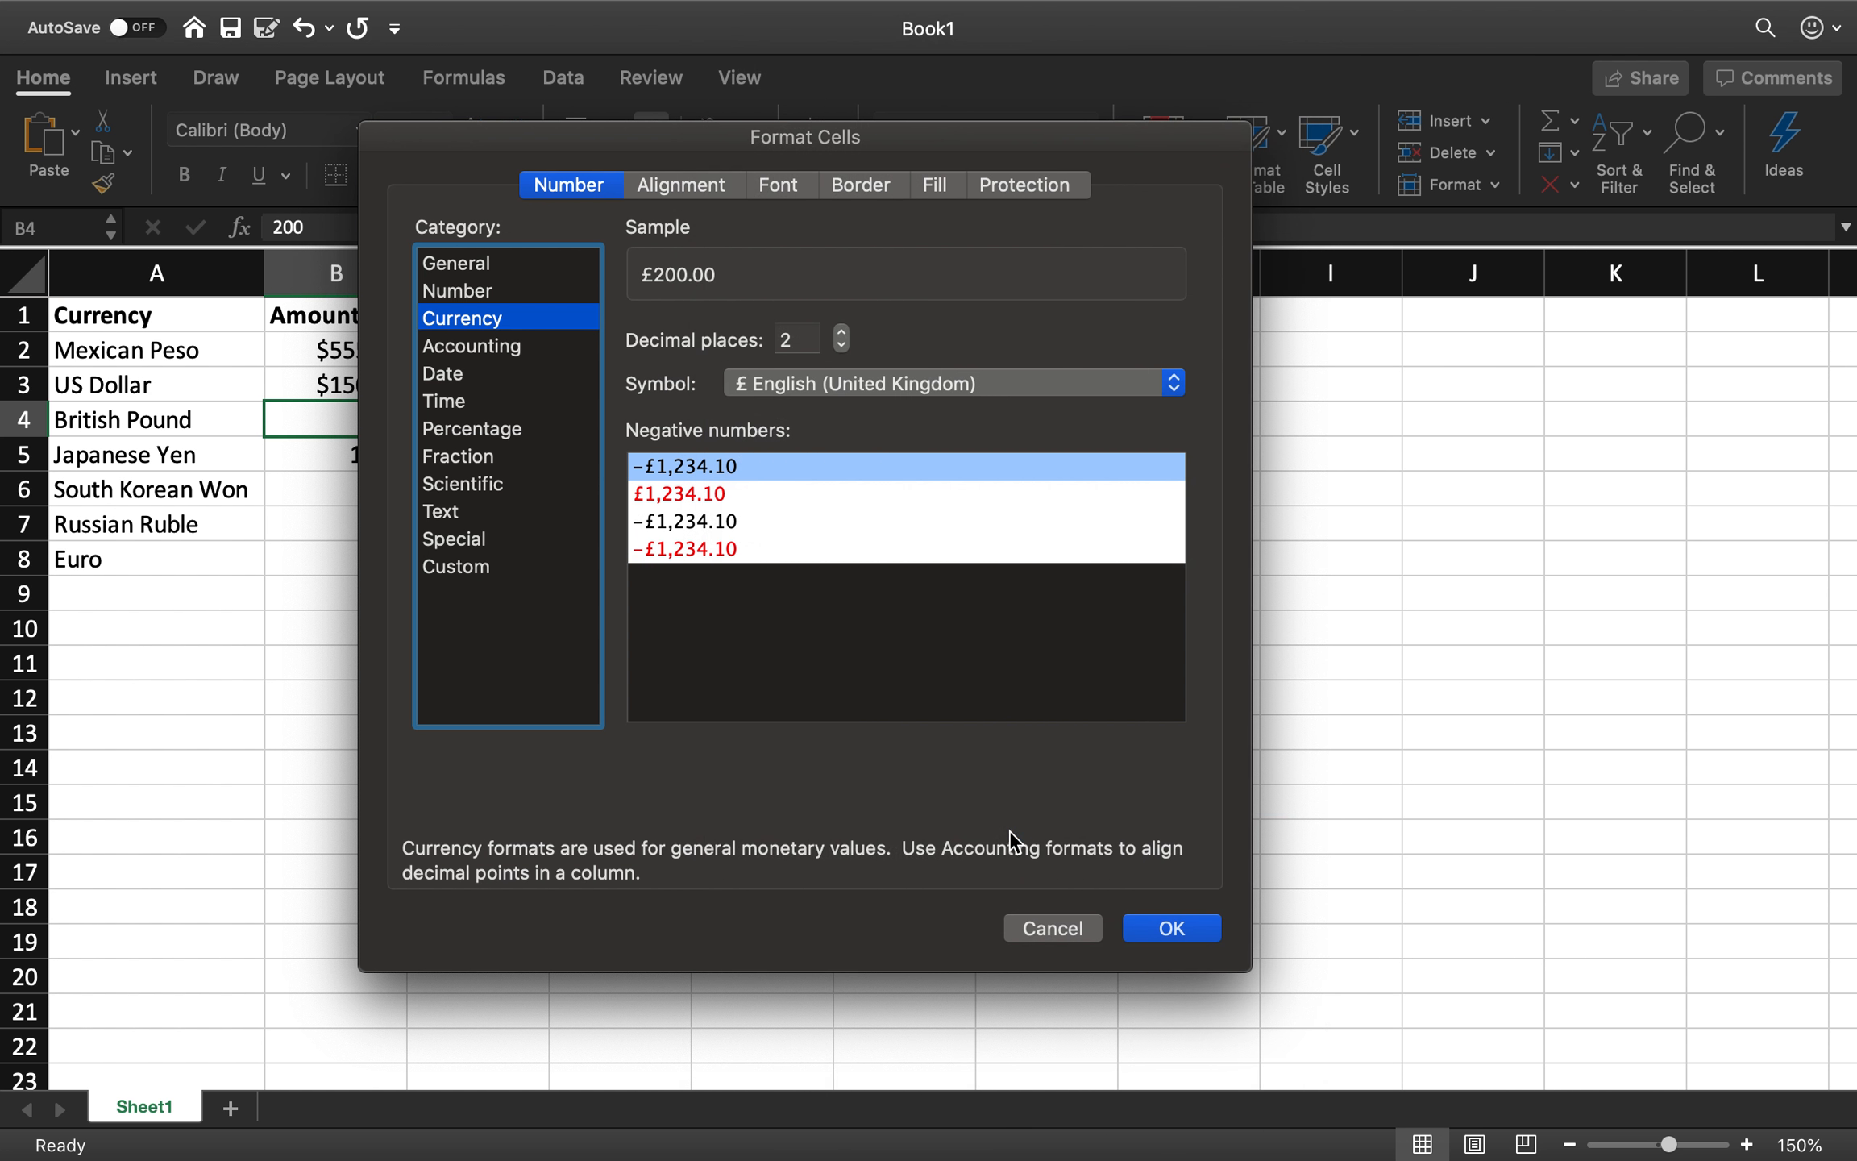
click(1148, 936)
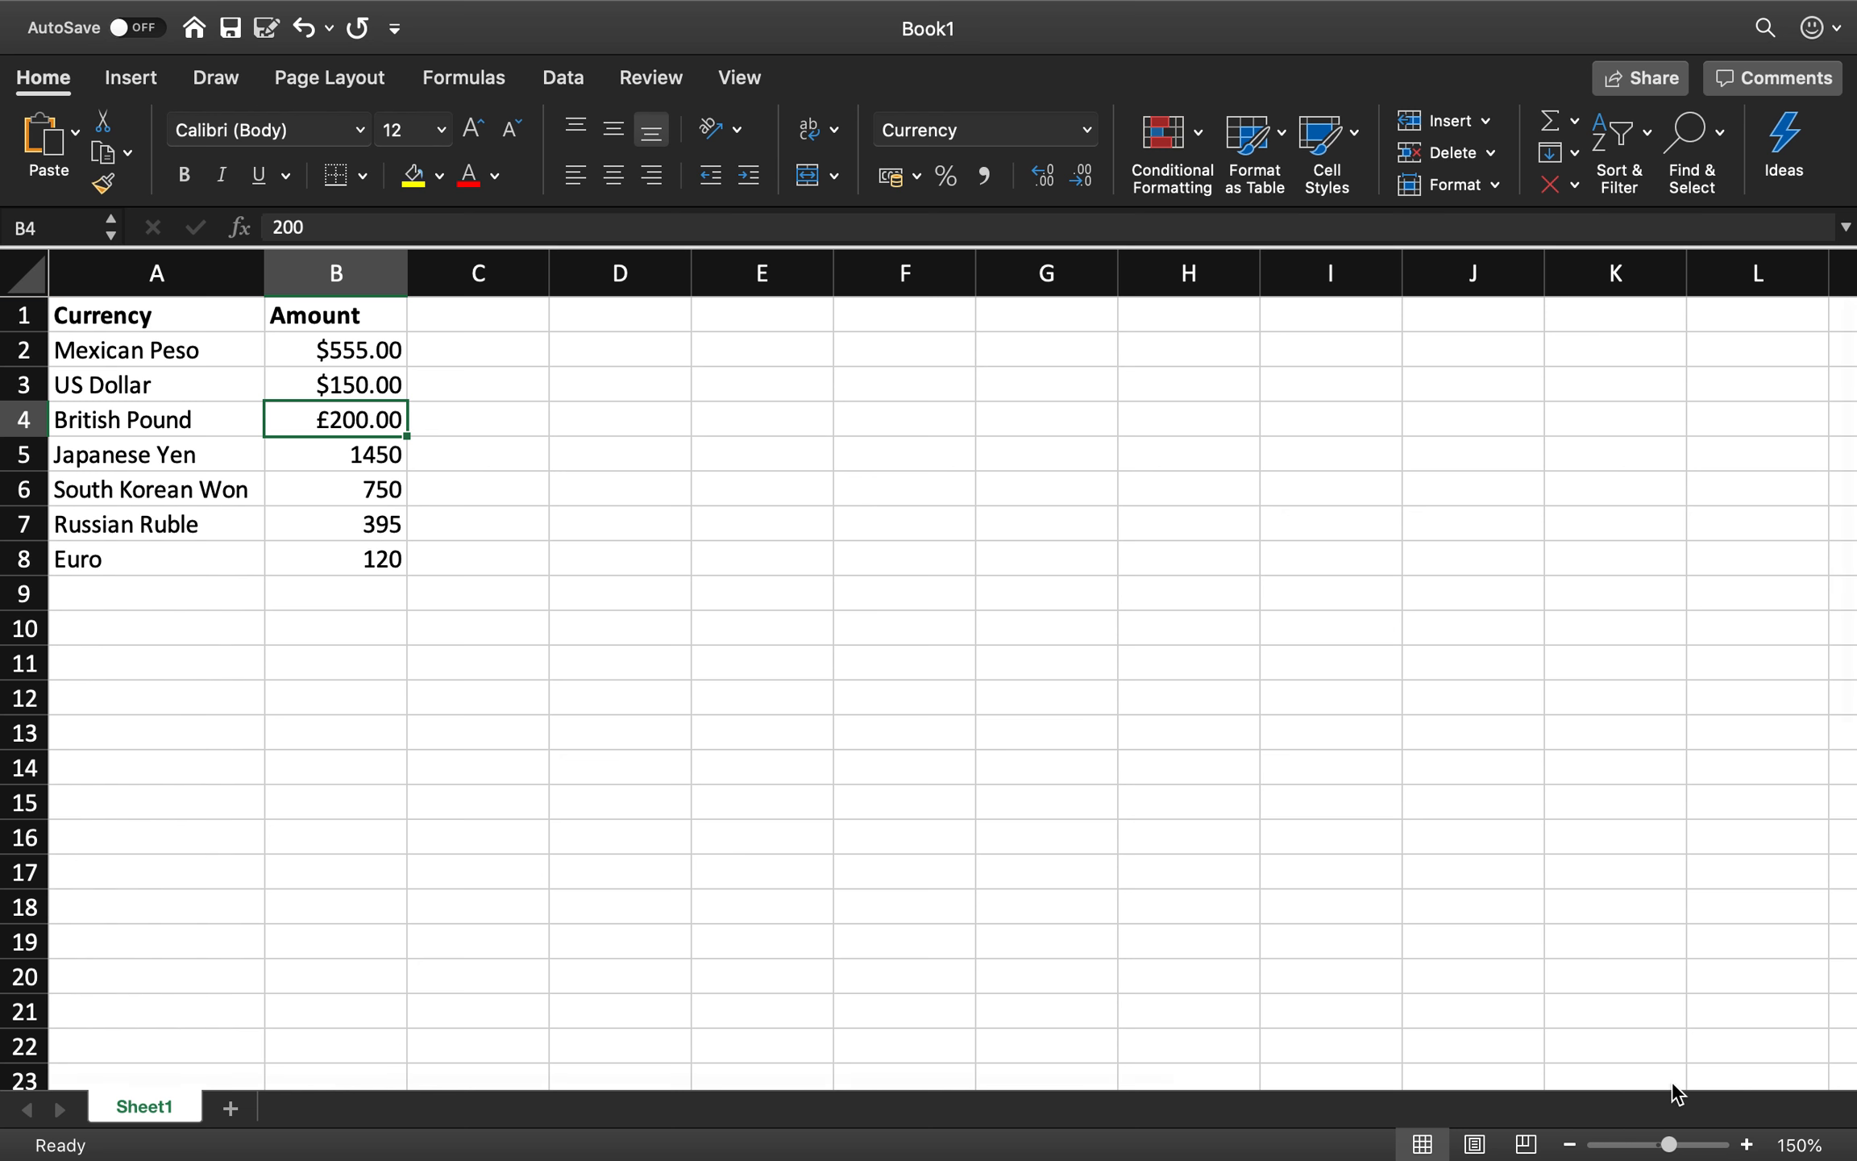
Format the Japanese Yen amount in cell B5 as Currency with the ¥ Japanese (Japan) symbol.
click(1743, 1144)
click(1744, 1145)
click(1743, 1144)
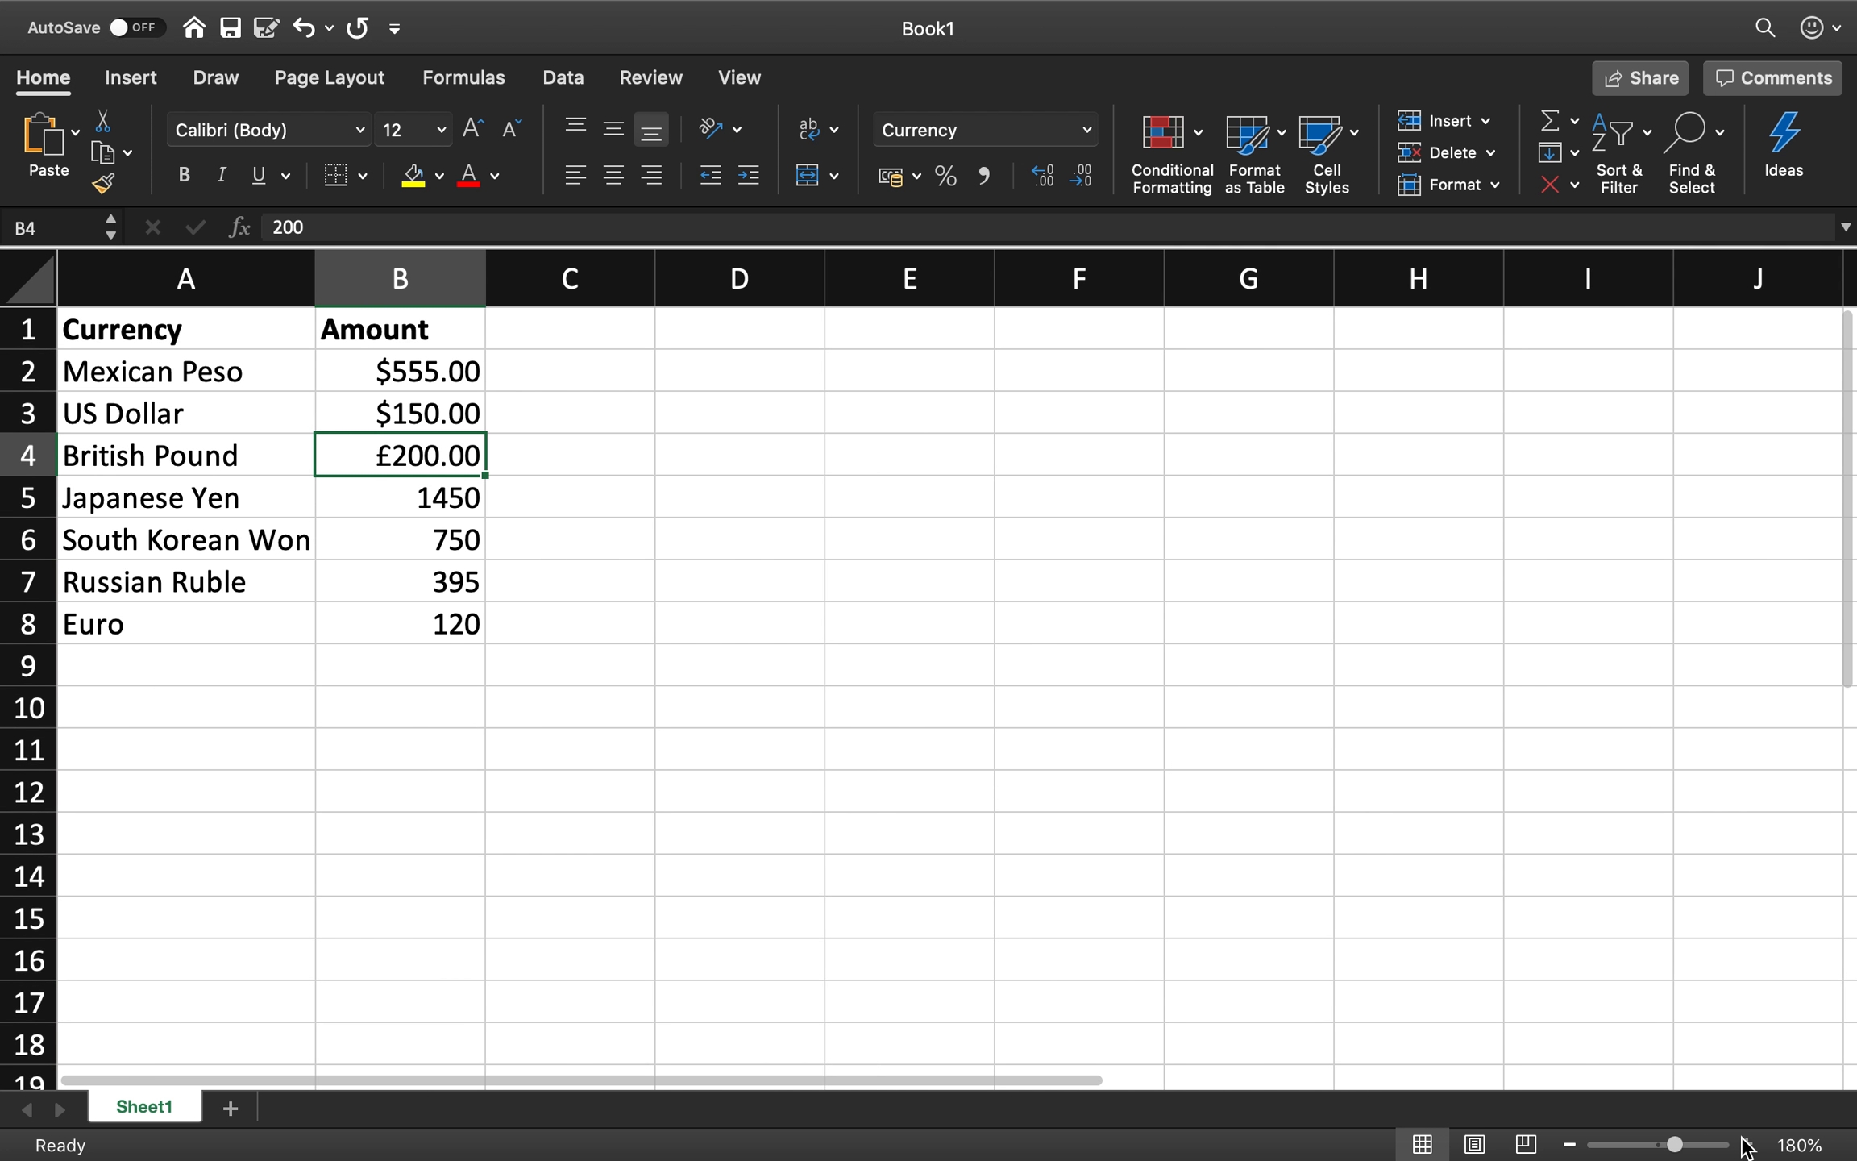
click(1743, 1144)
click(1743, 1144)
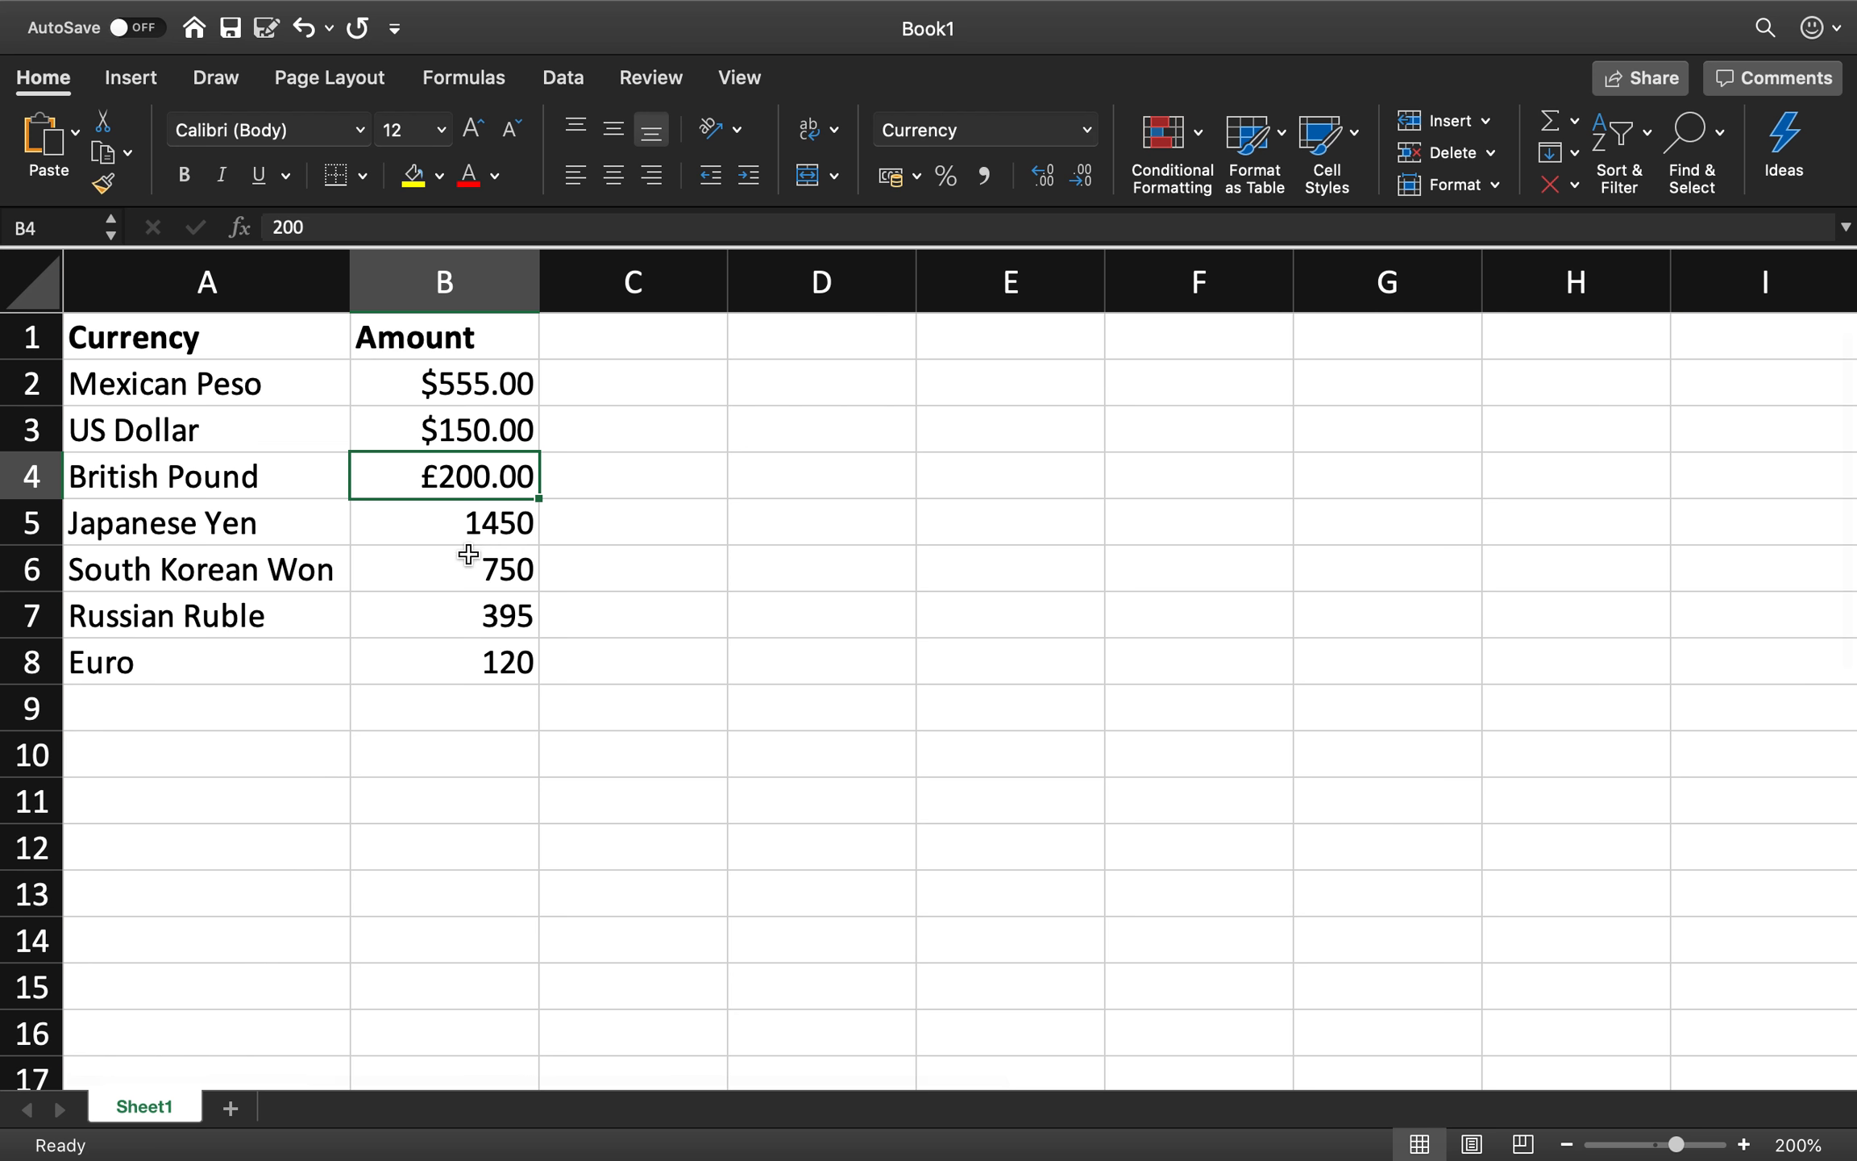
click(458, 529)
right_click(459, 529)
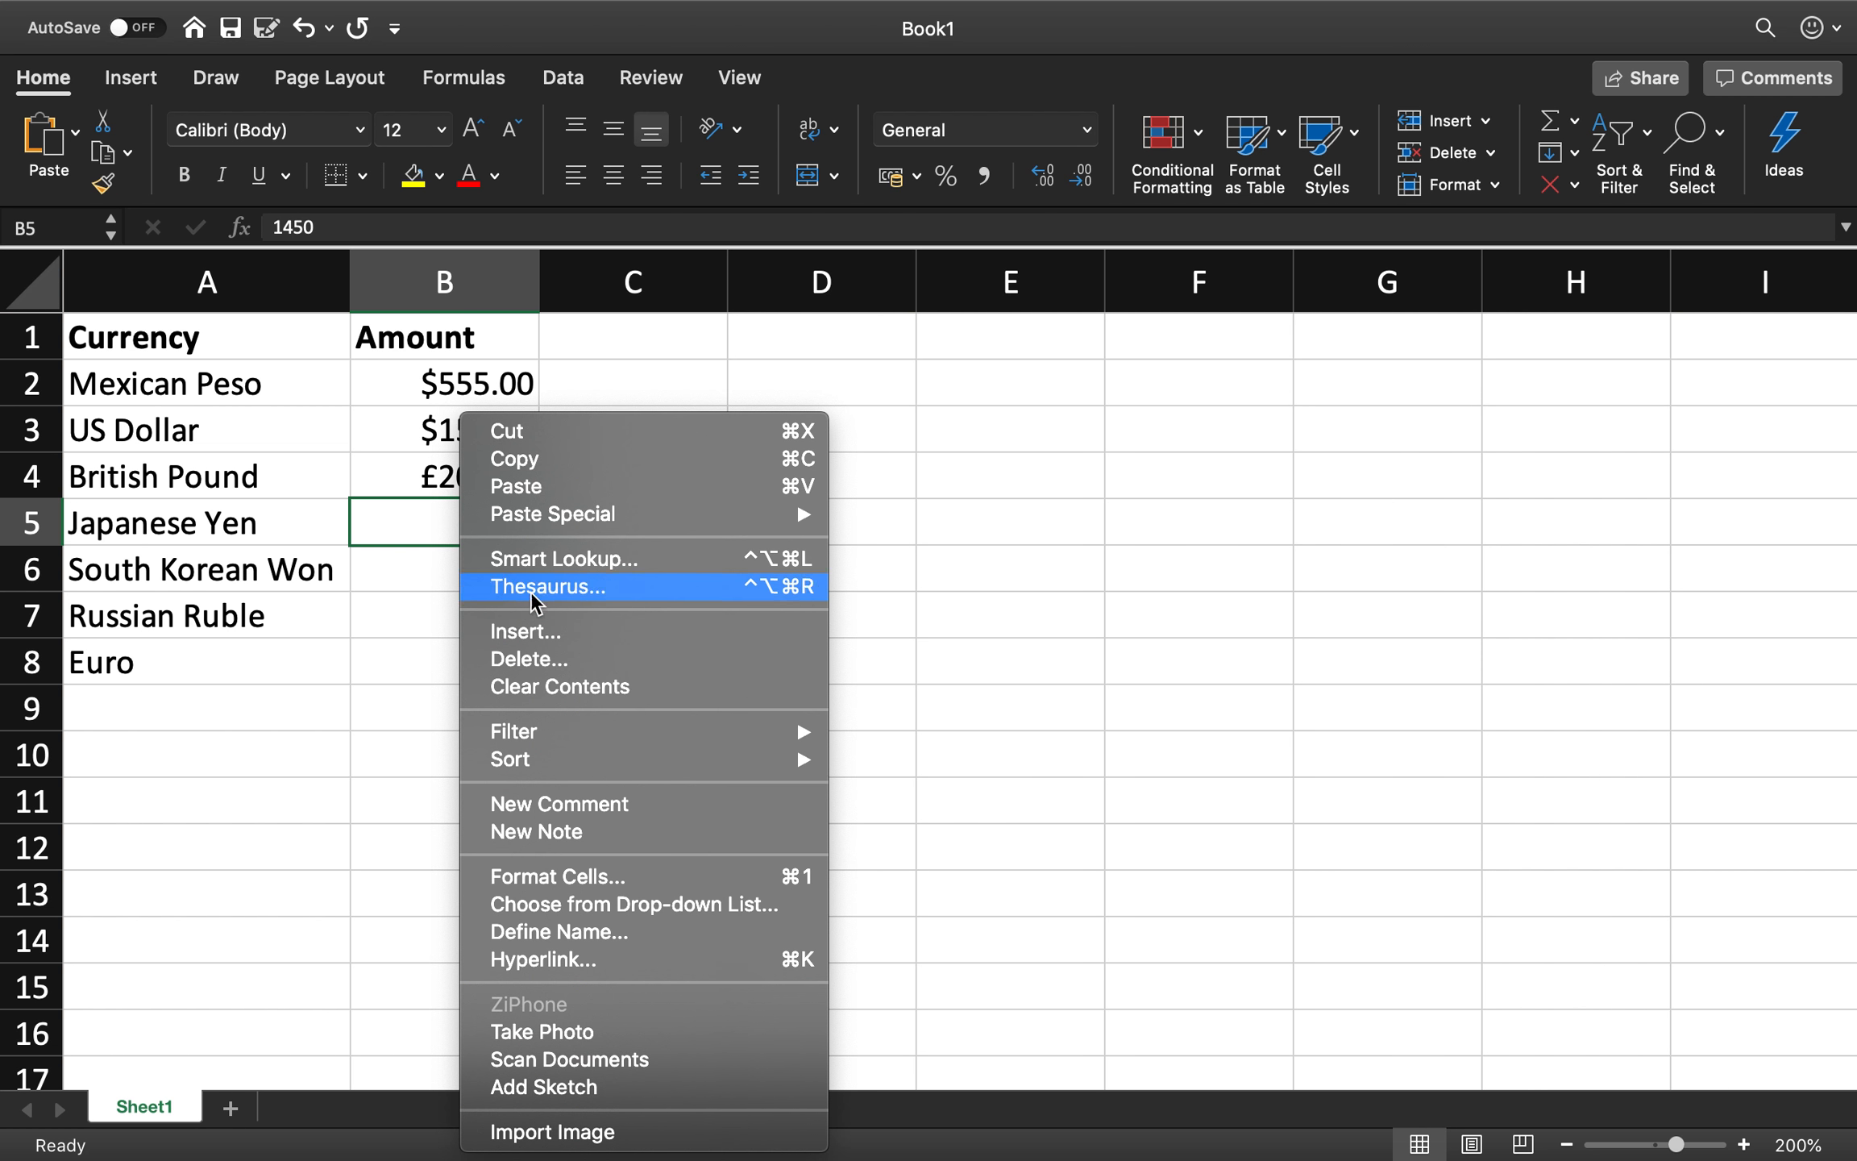
click(598, 862)
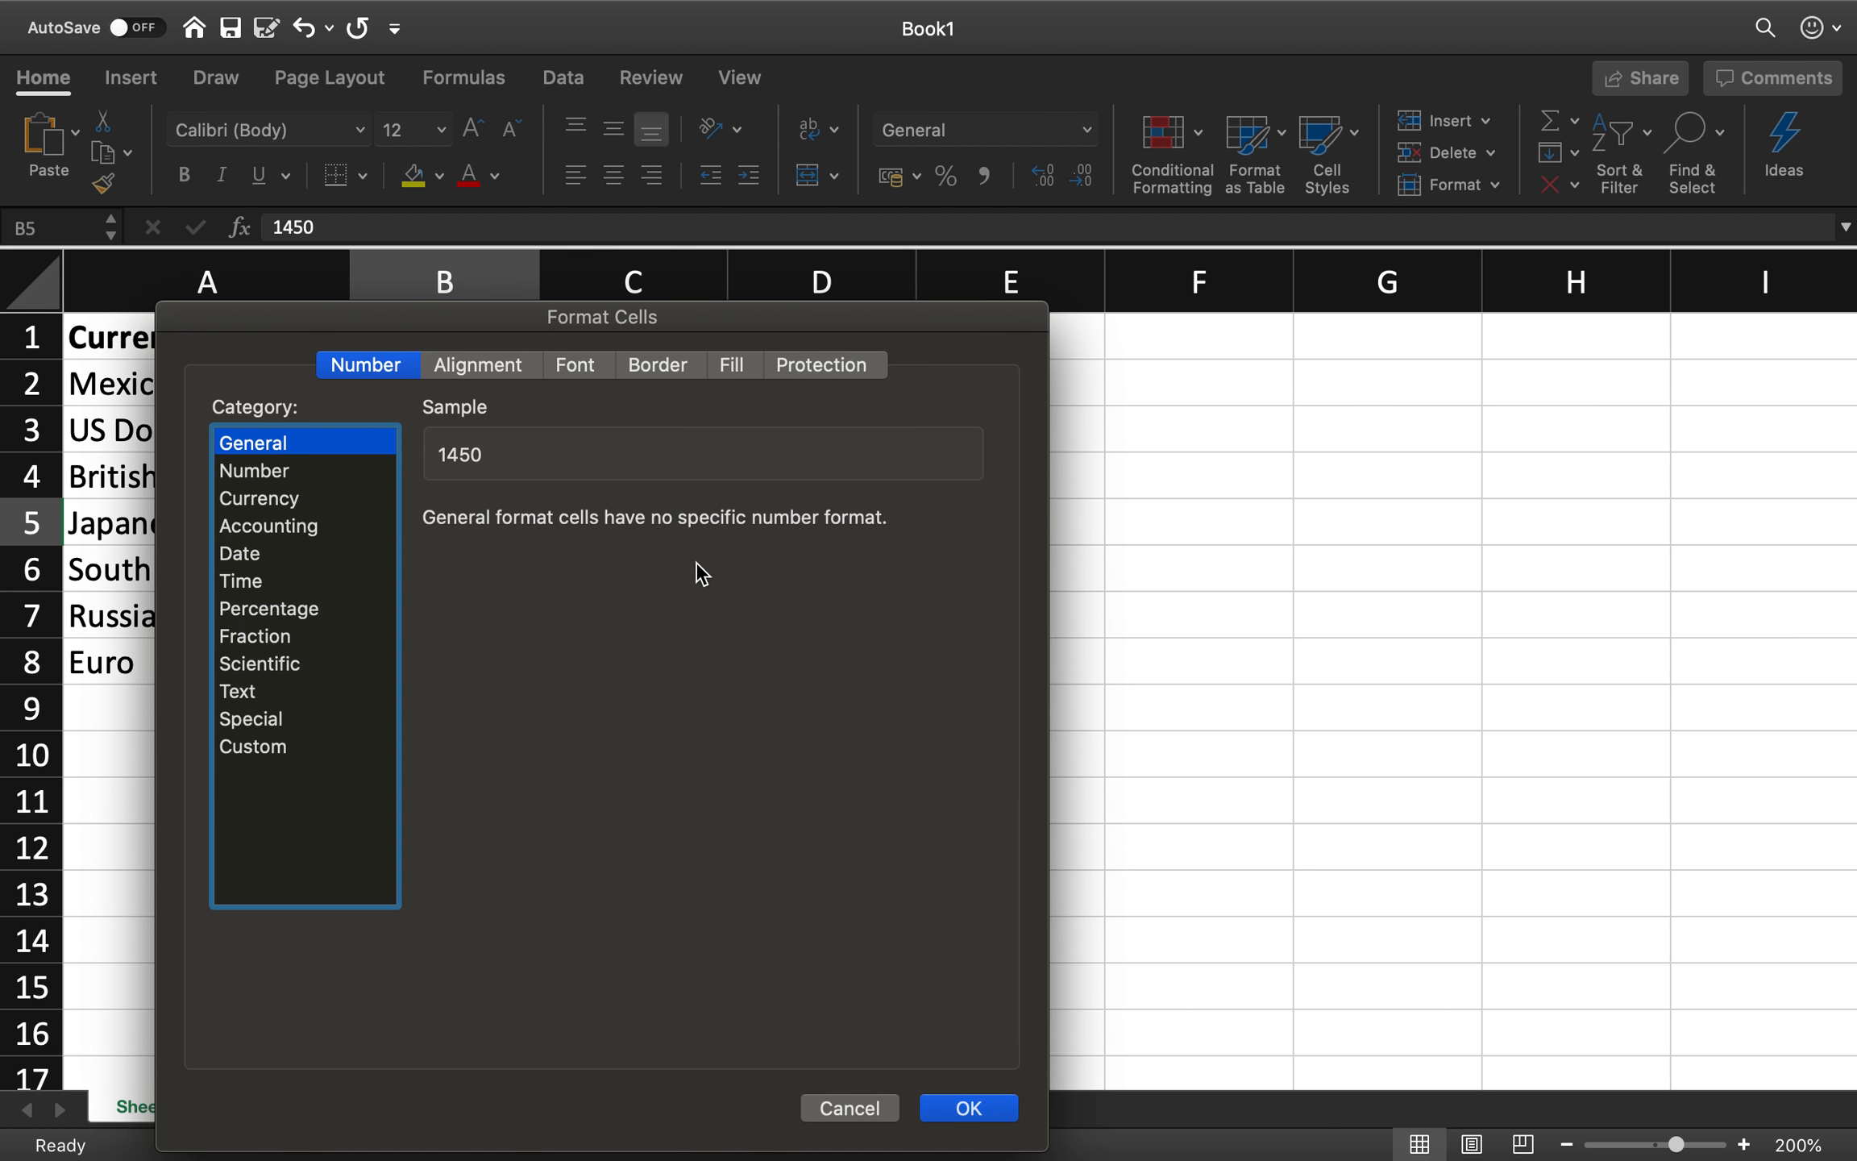
click(305, 502)
click(662, 557)
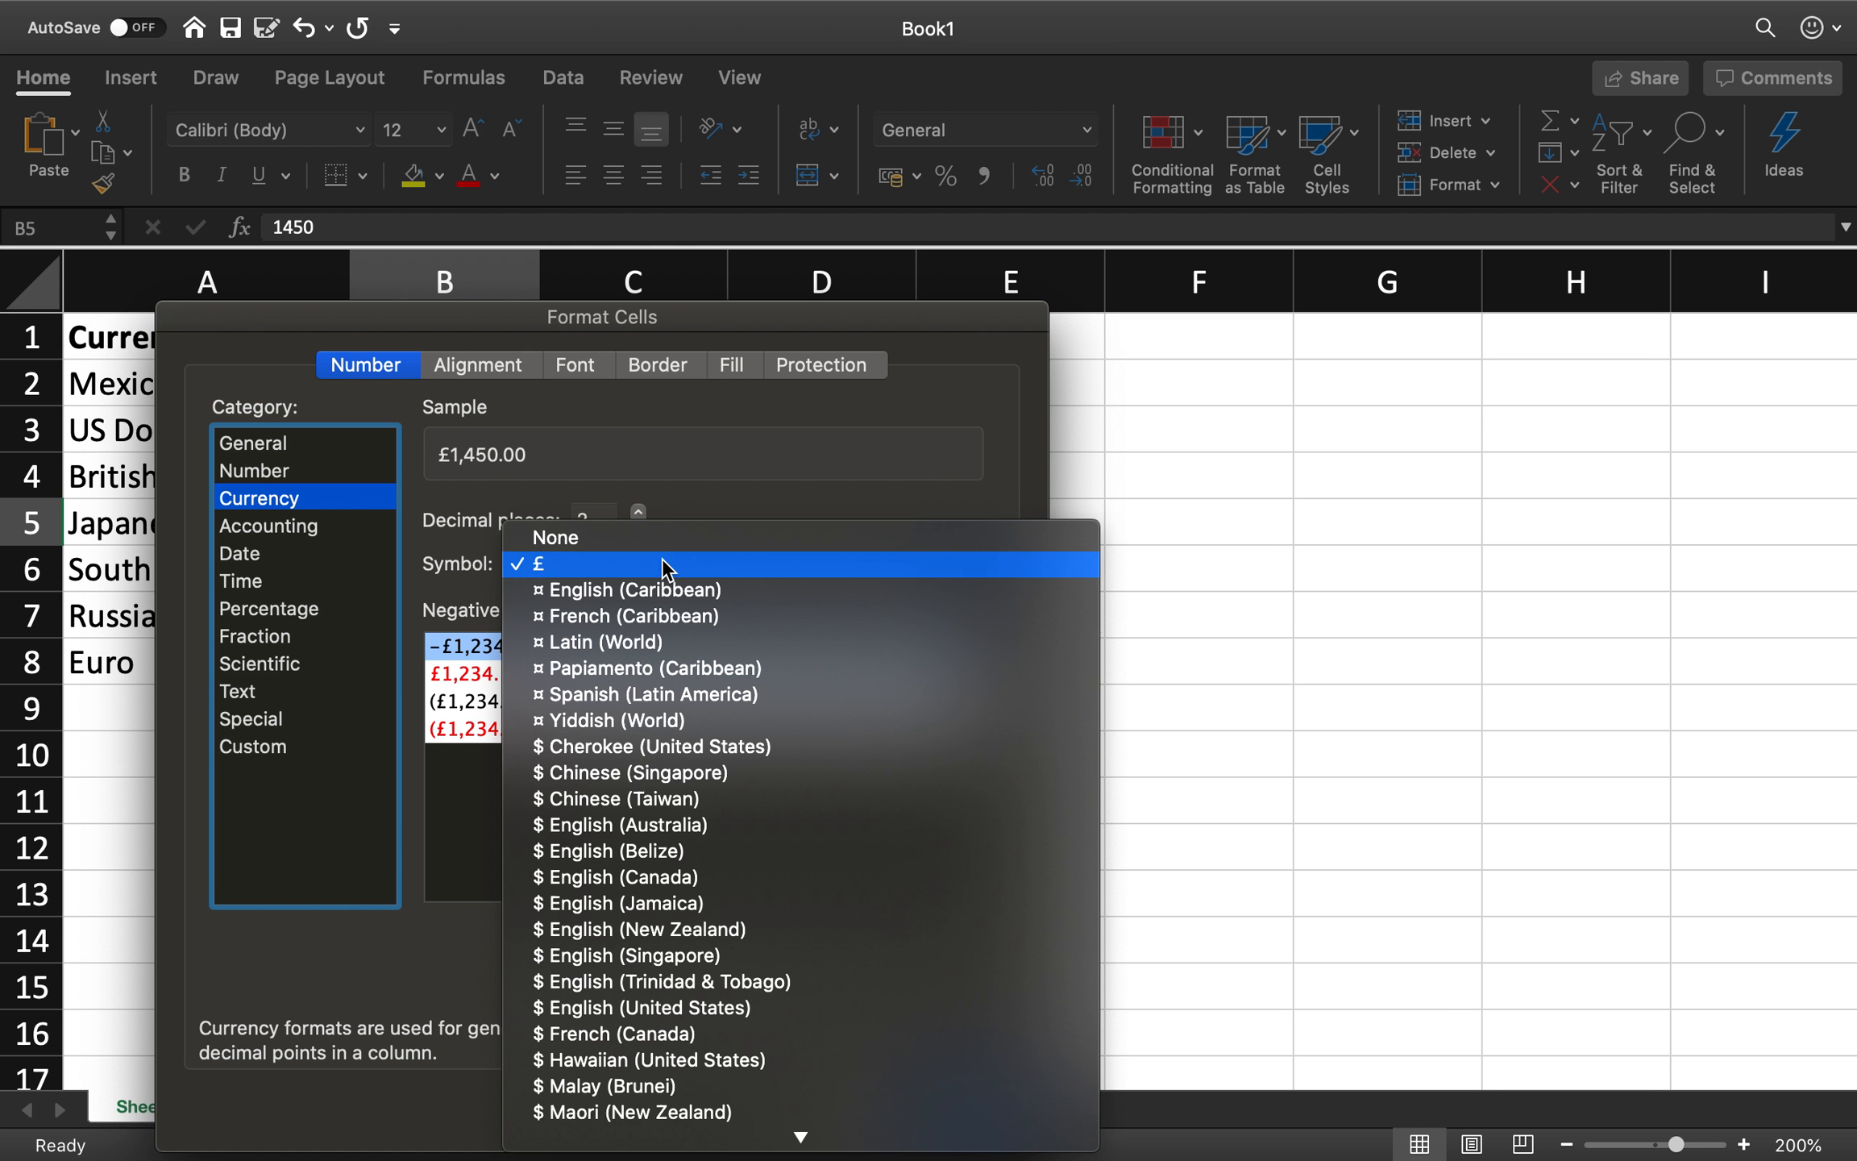
scroll(780, 927, down, 6)
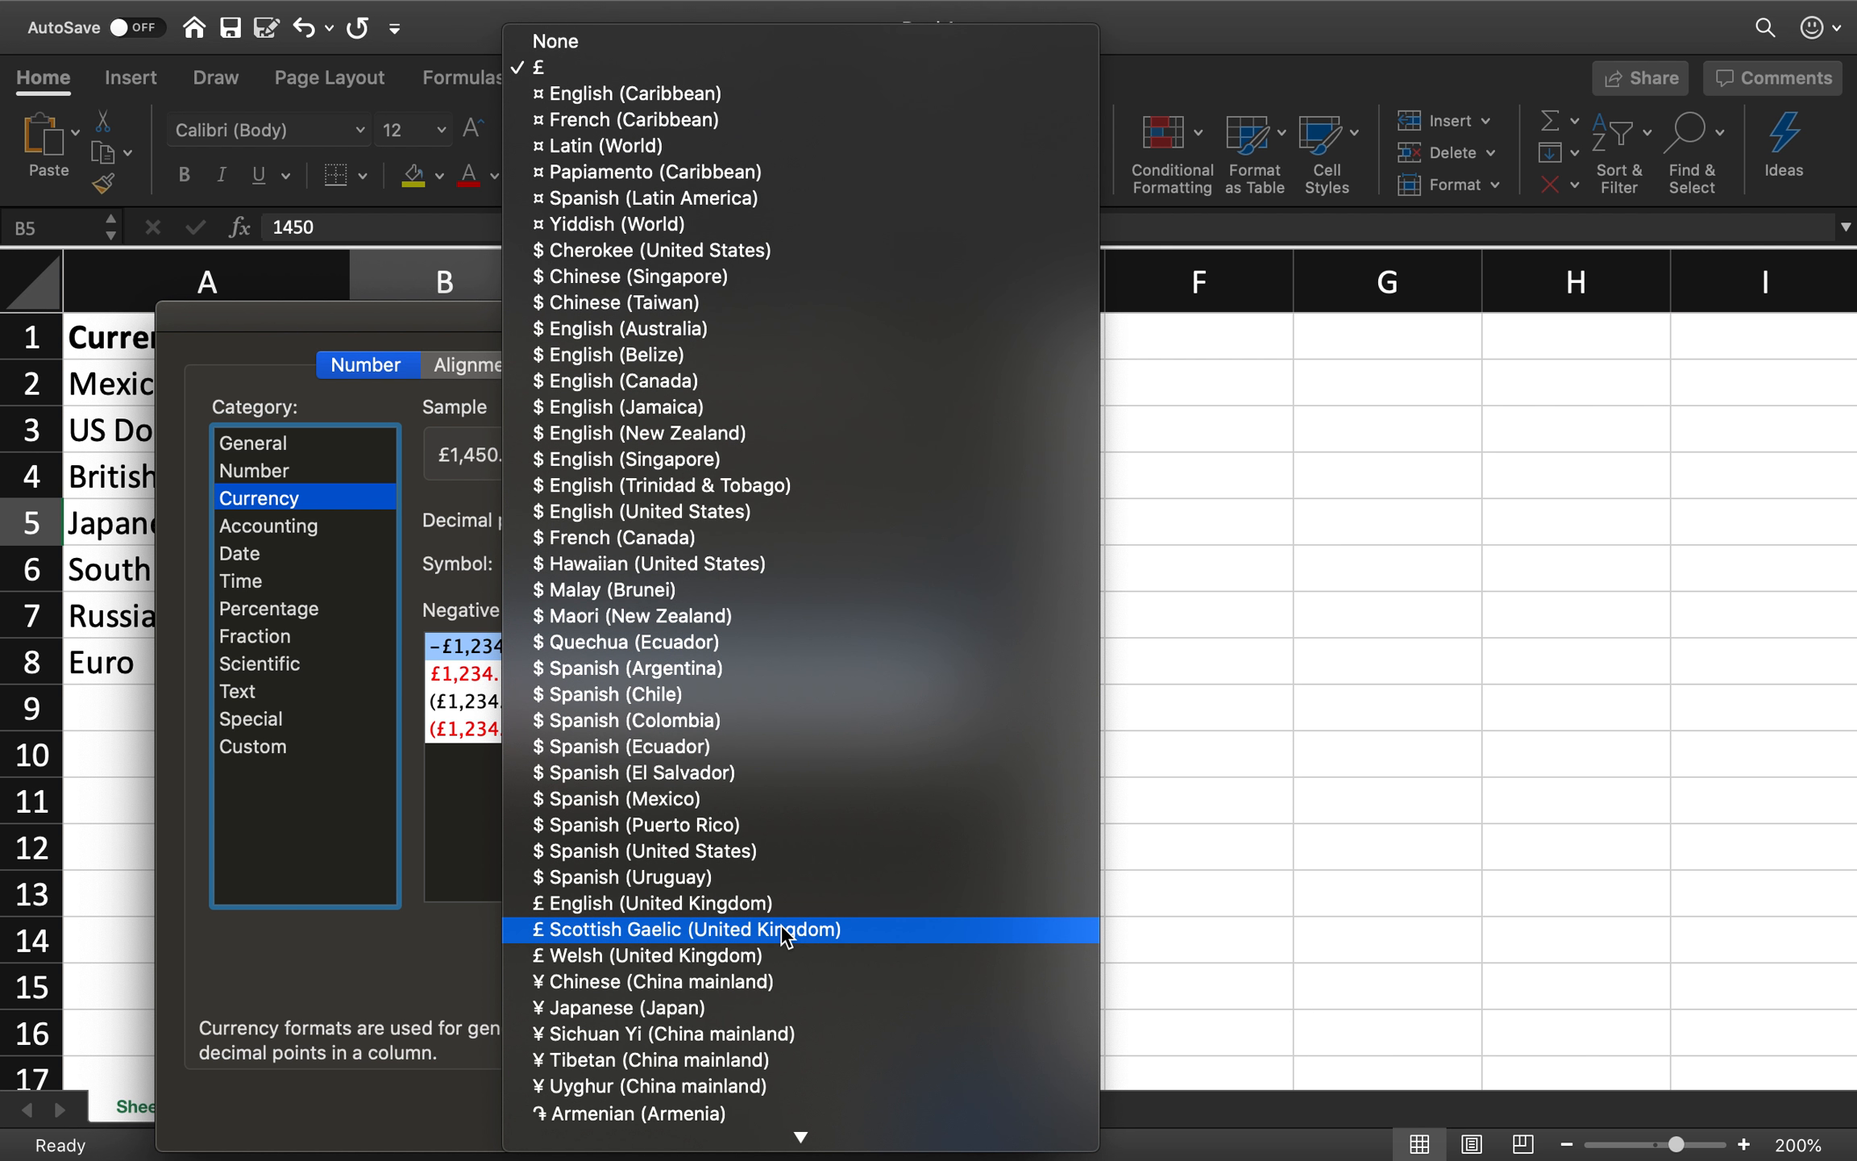
scroll(780, 924, down, 5)
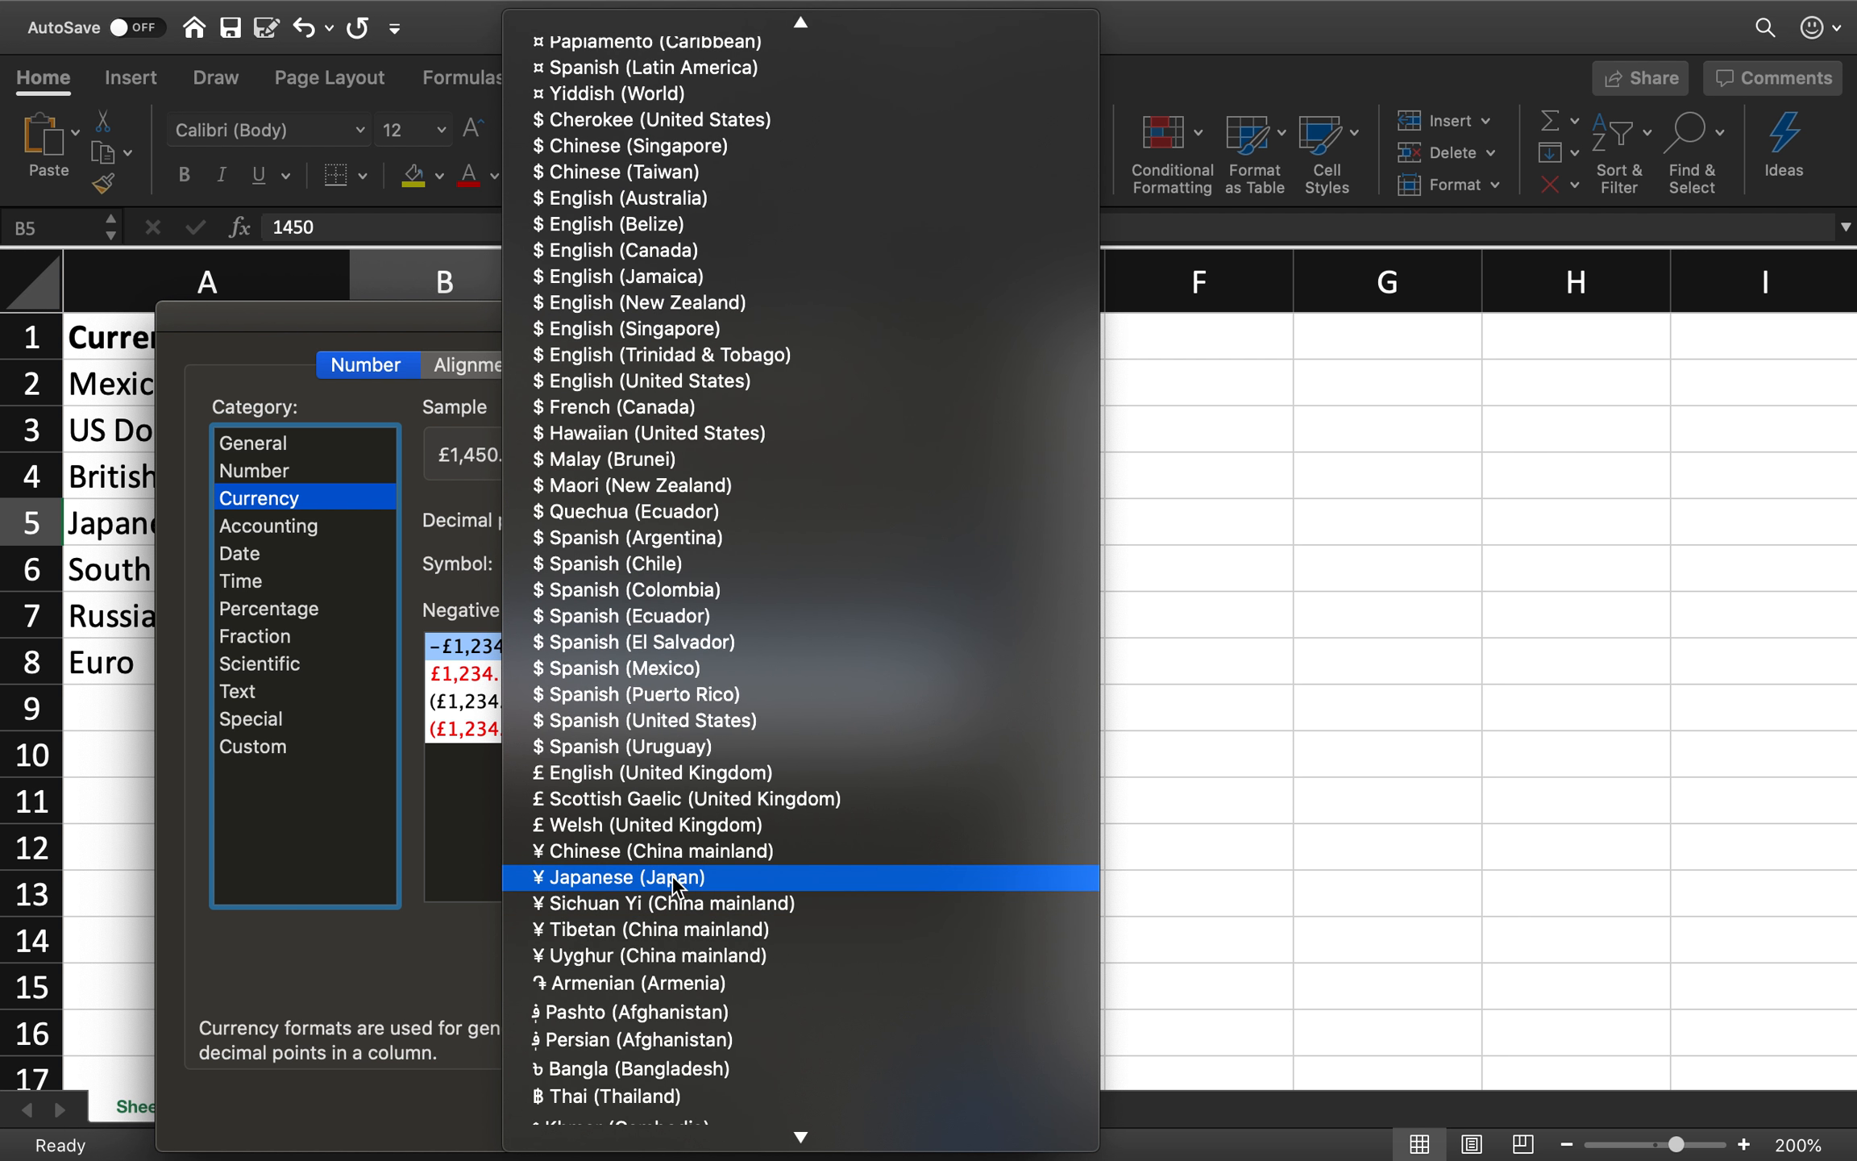
click(760, 884)
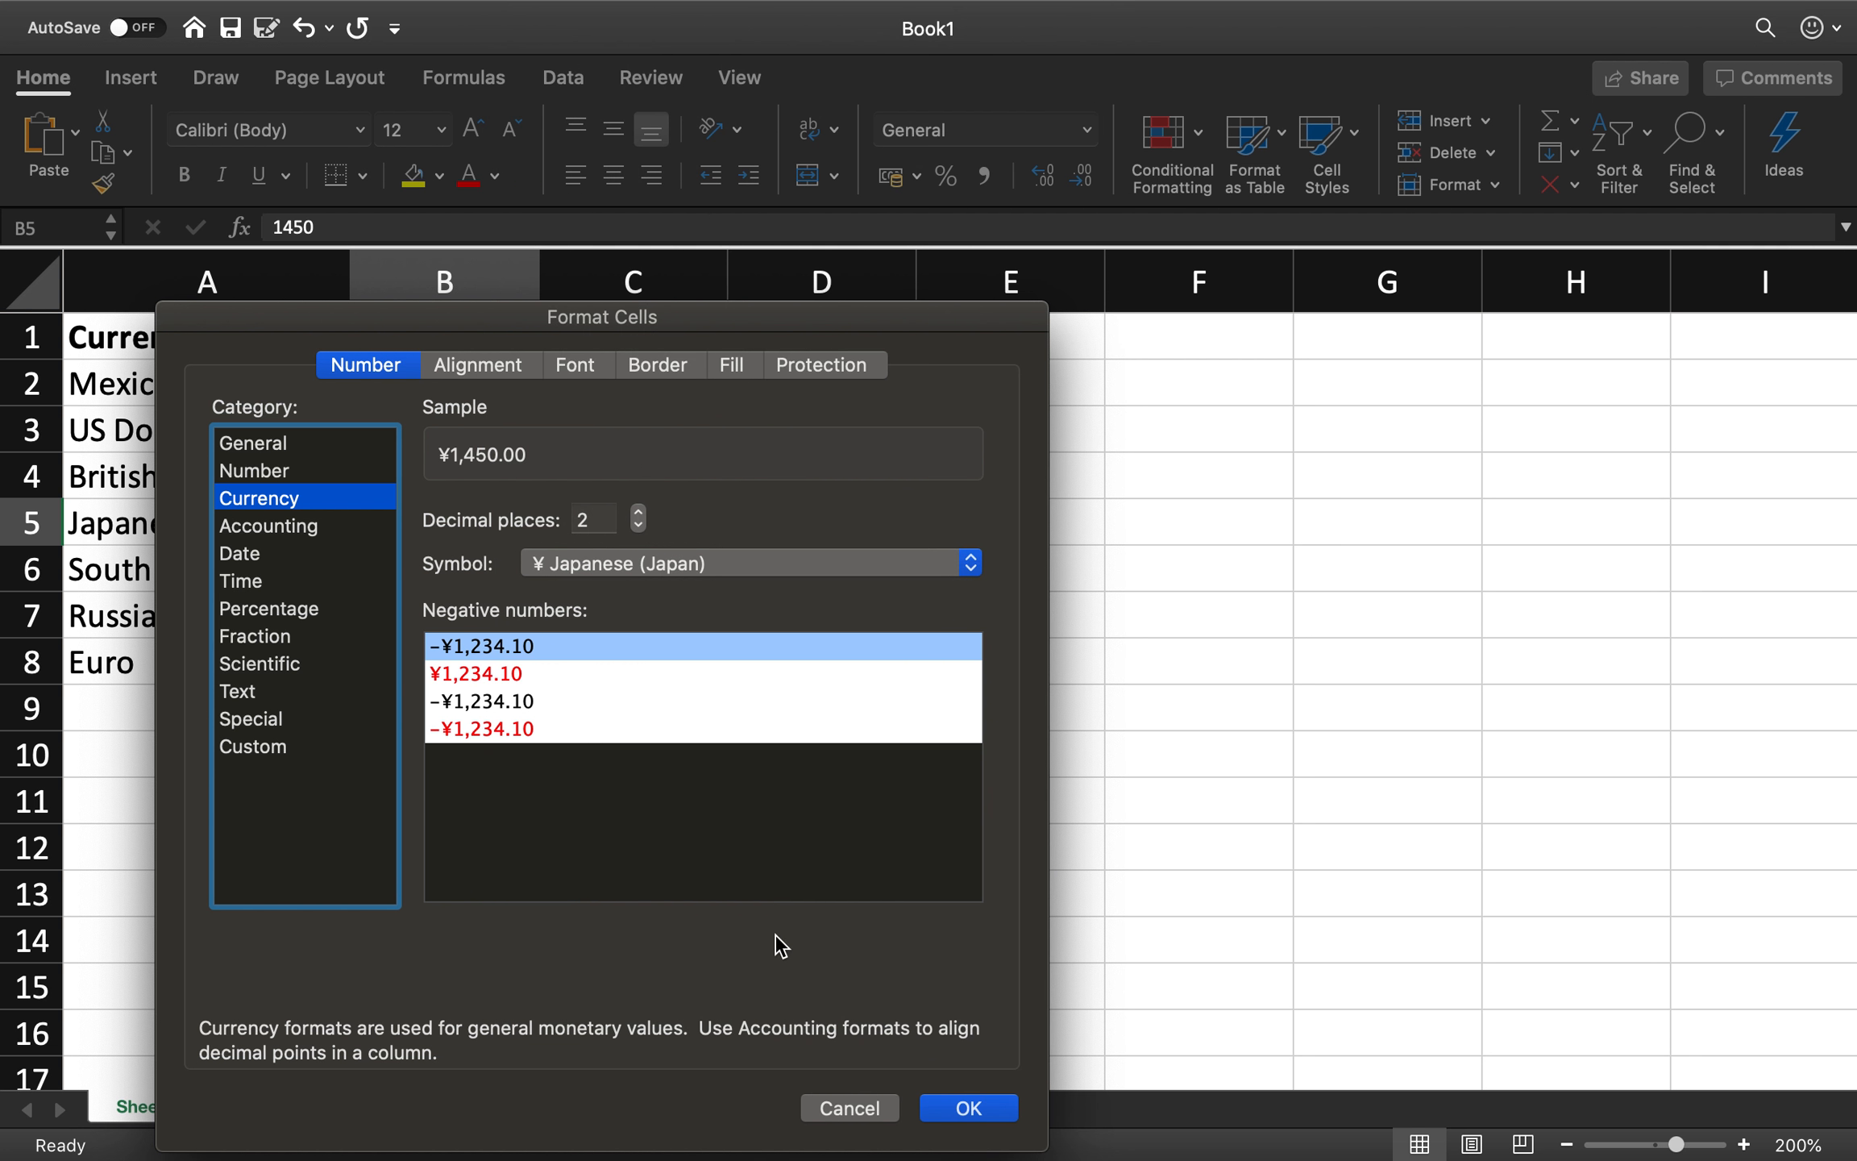
click(933, 1106)
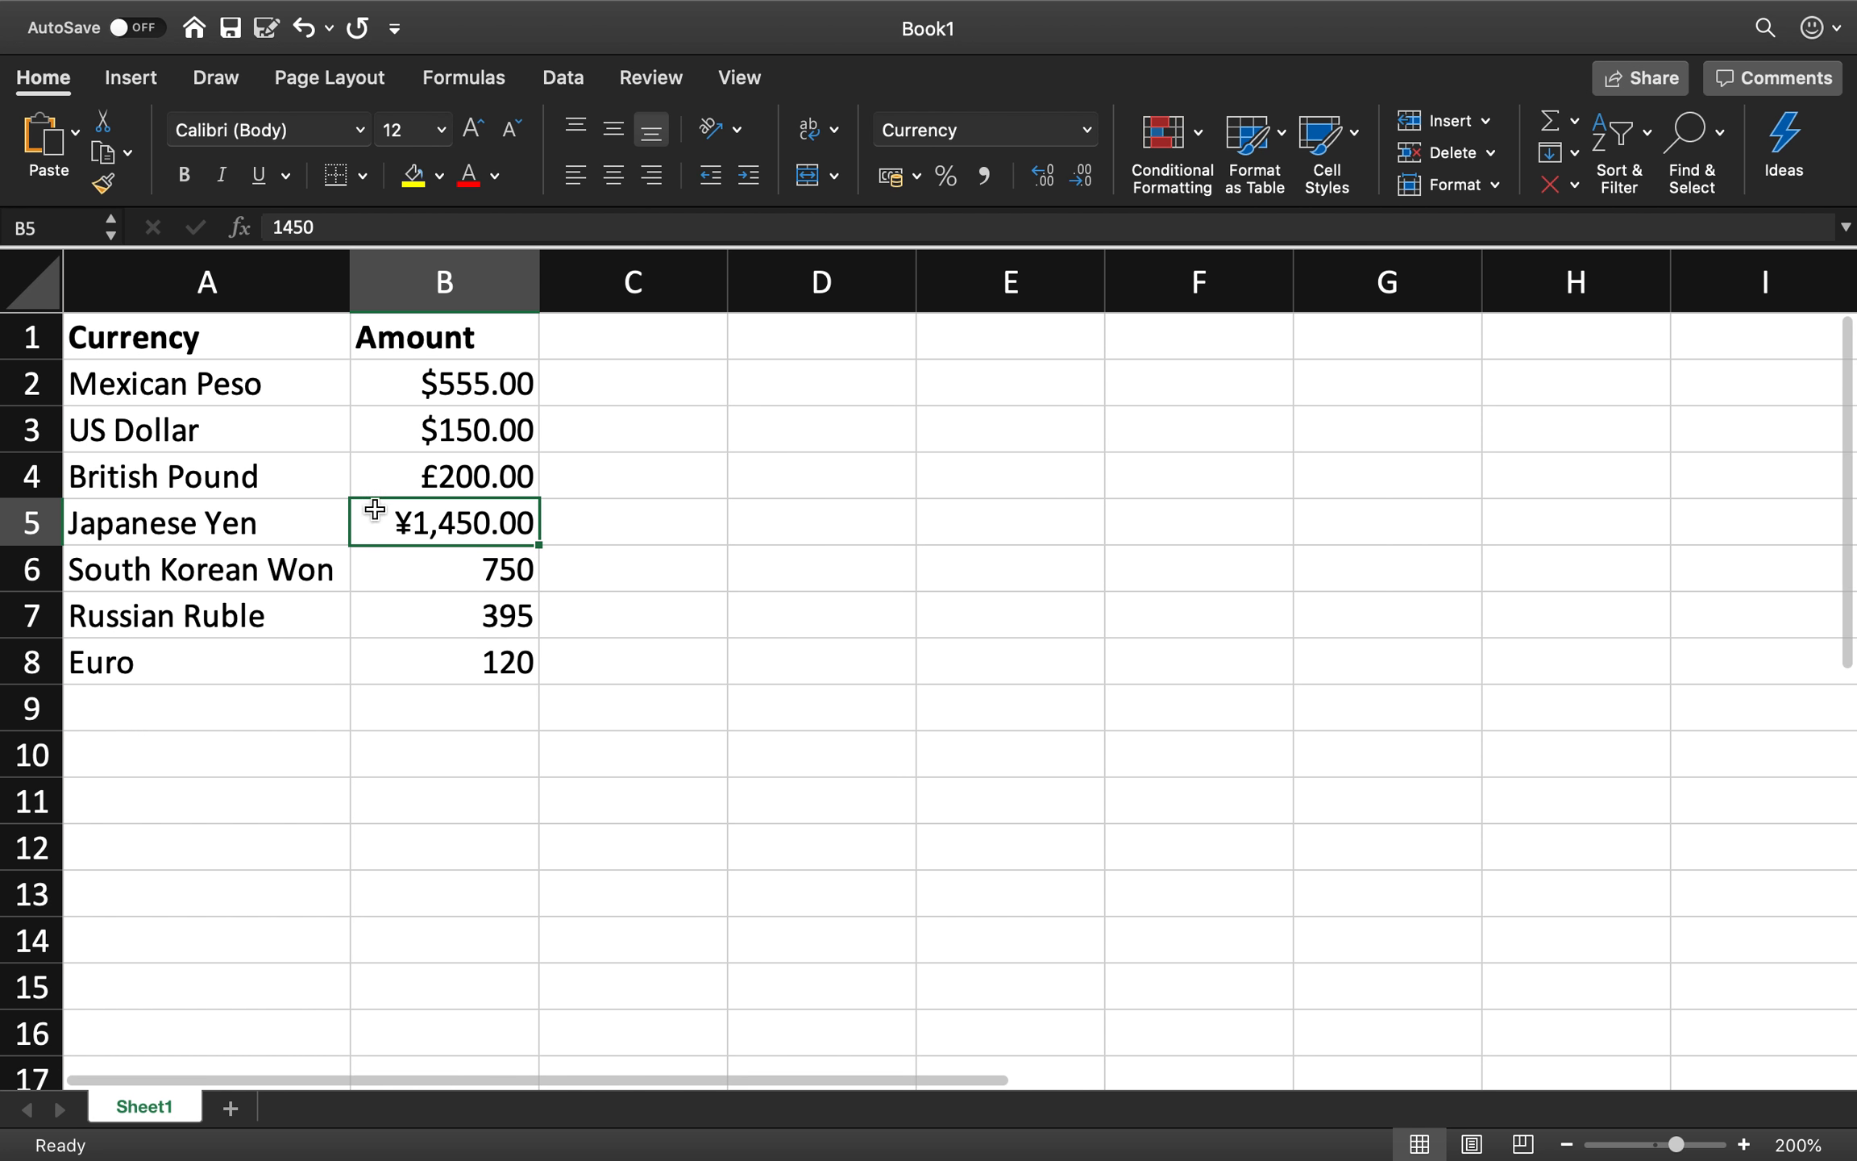
Format the South Korean Won amount in cell B6 as Currency with the ₩ Korean (South Korea) symbol.
click(444, 575)
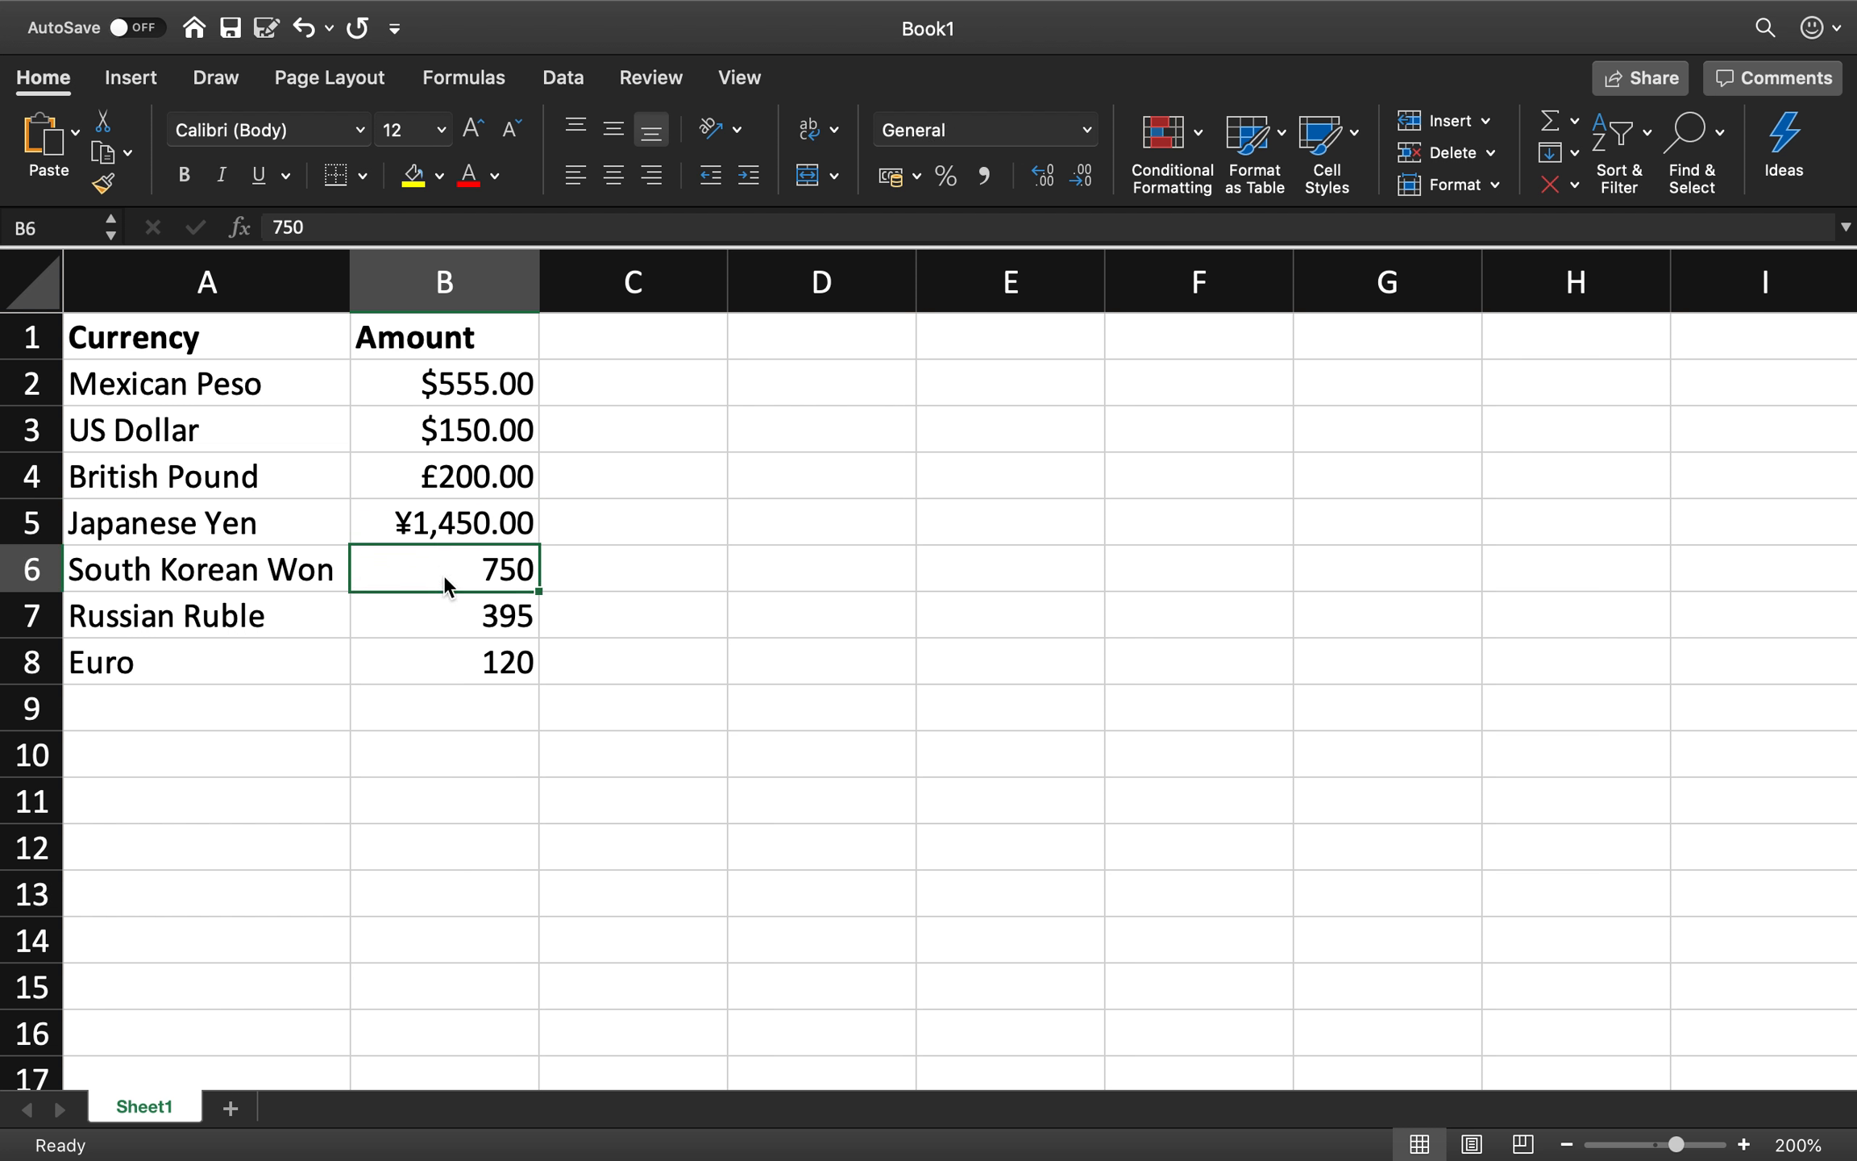
right_click(444, 574)
click(635, 879)
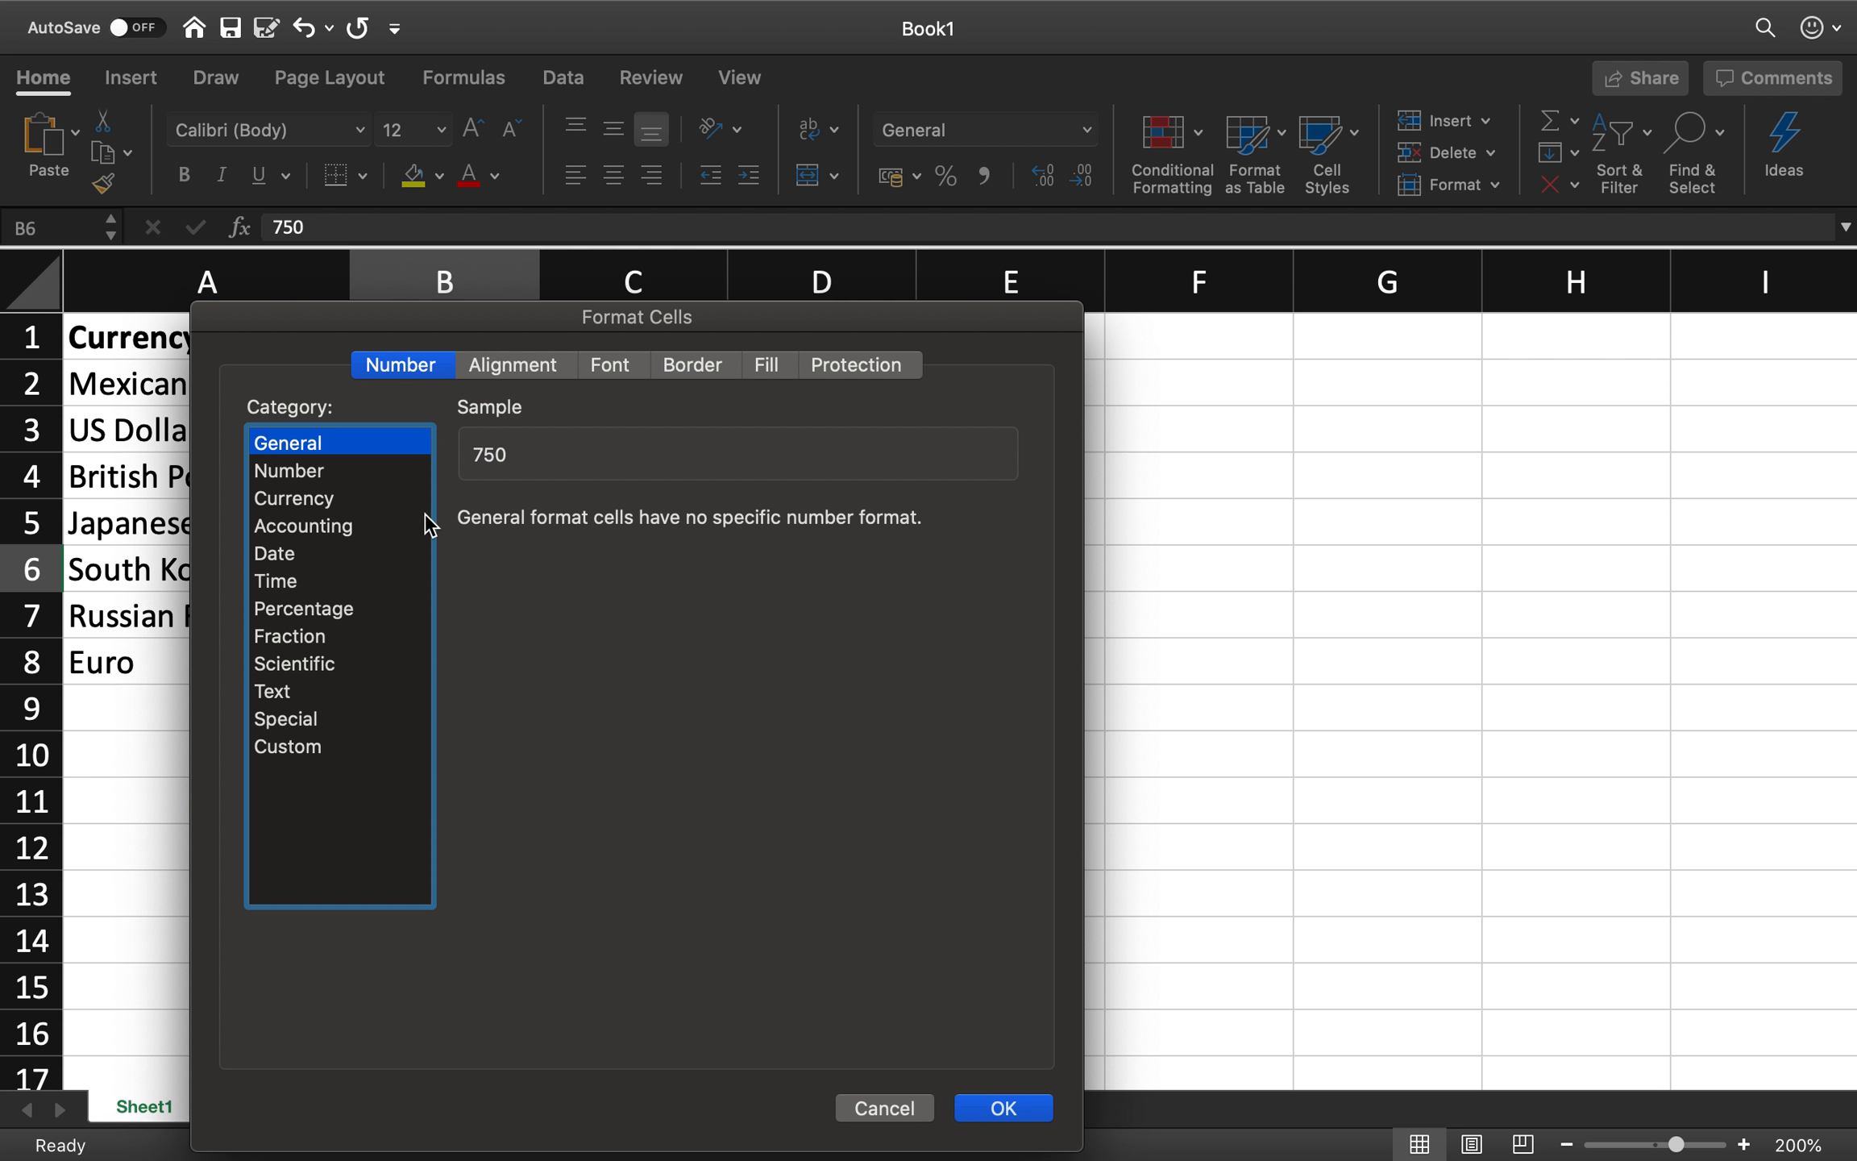
click(349, 500)
click(814, 562)
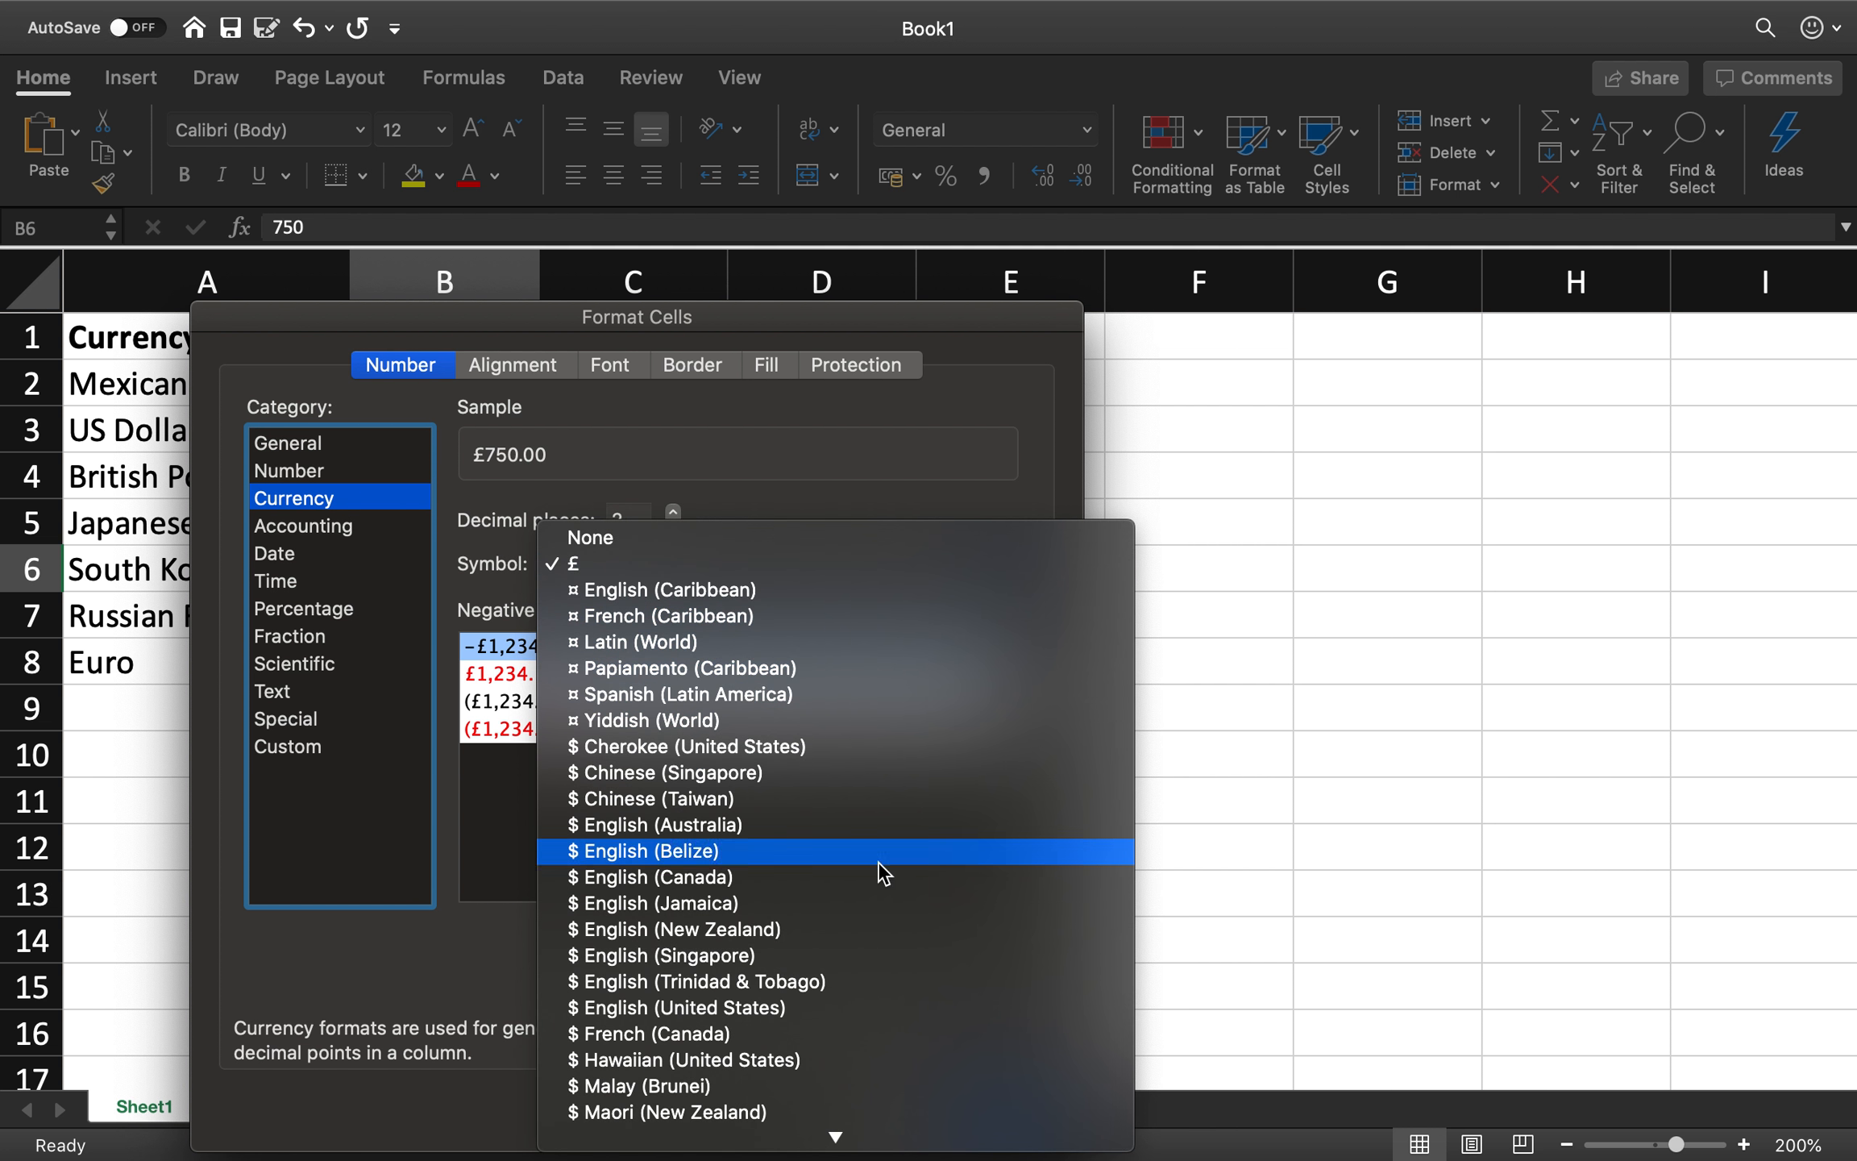
scroll(915, 934, down, 5)
scroll(917, 937, down, 10)
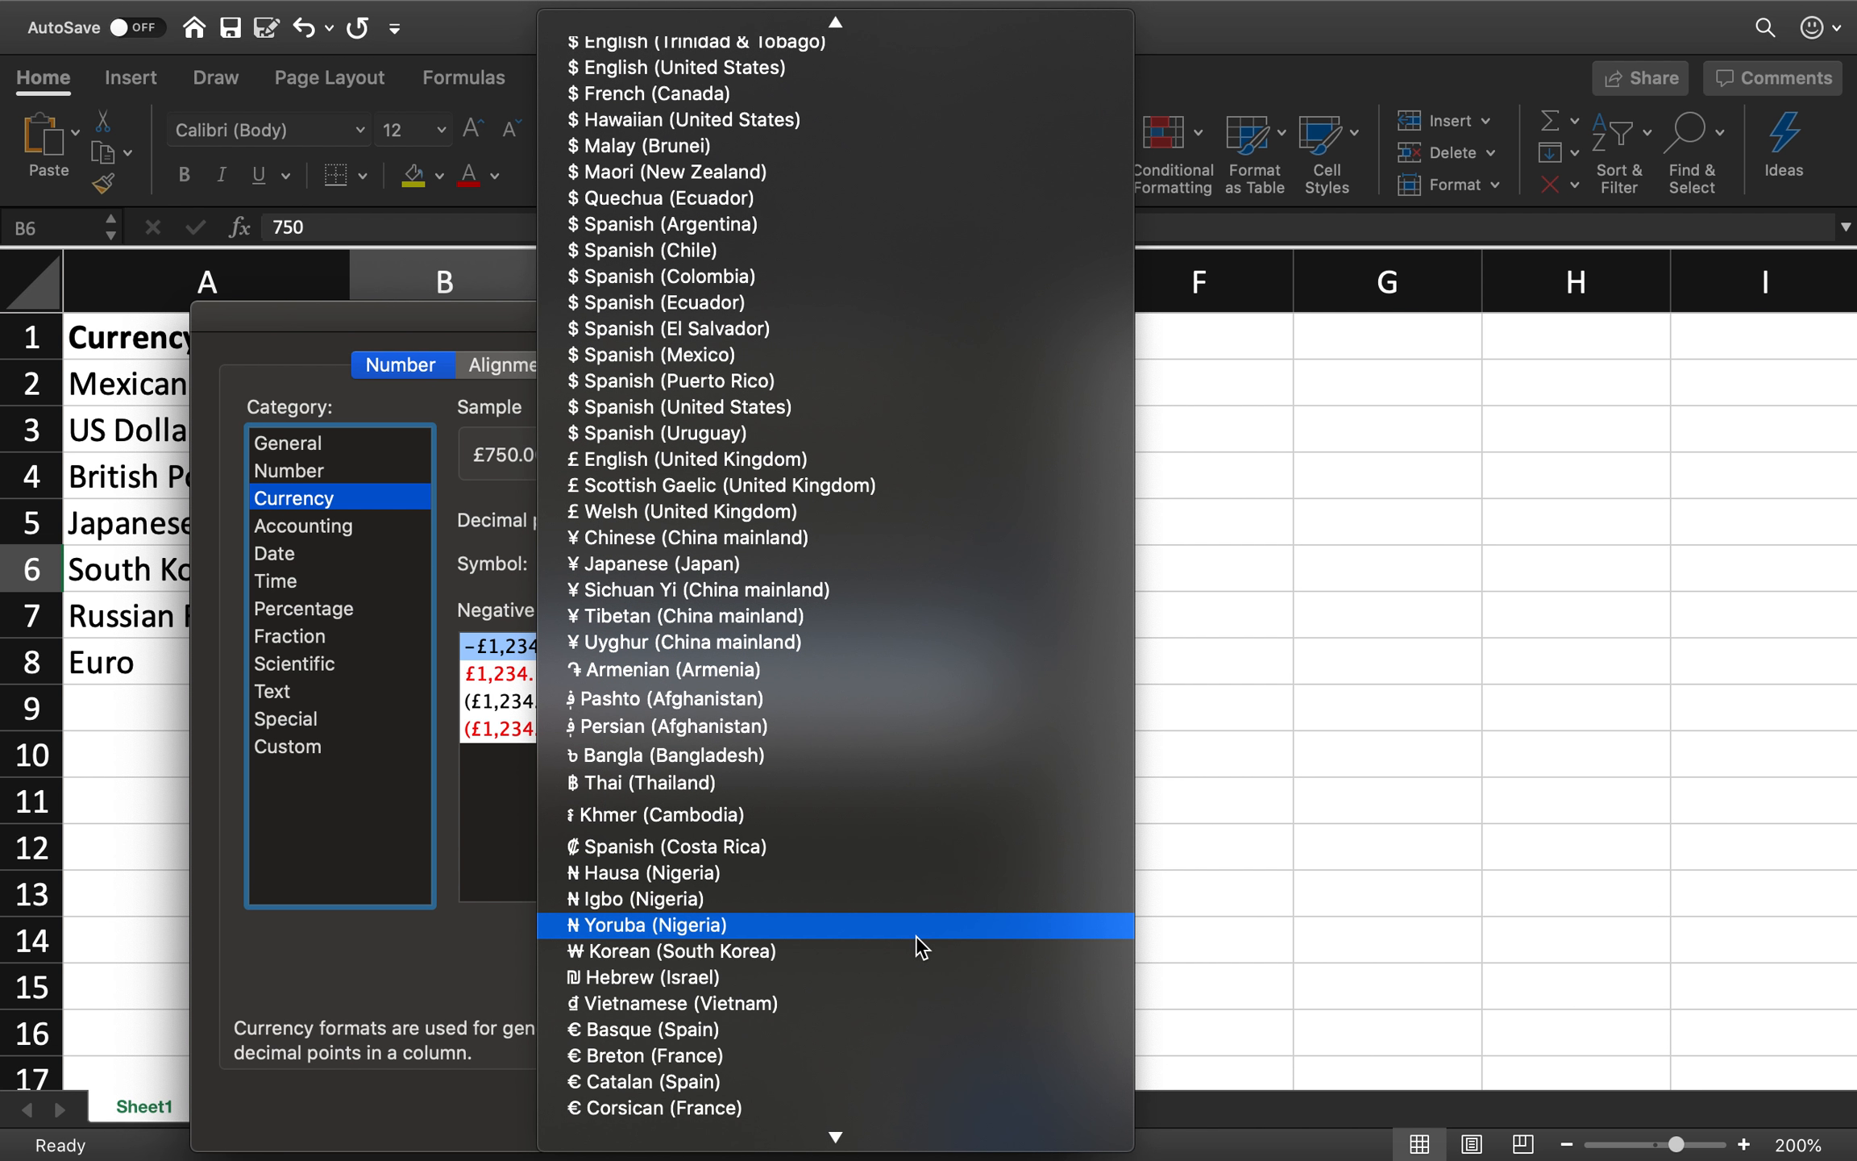
click(796, 951)
click(977, 1114)
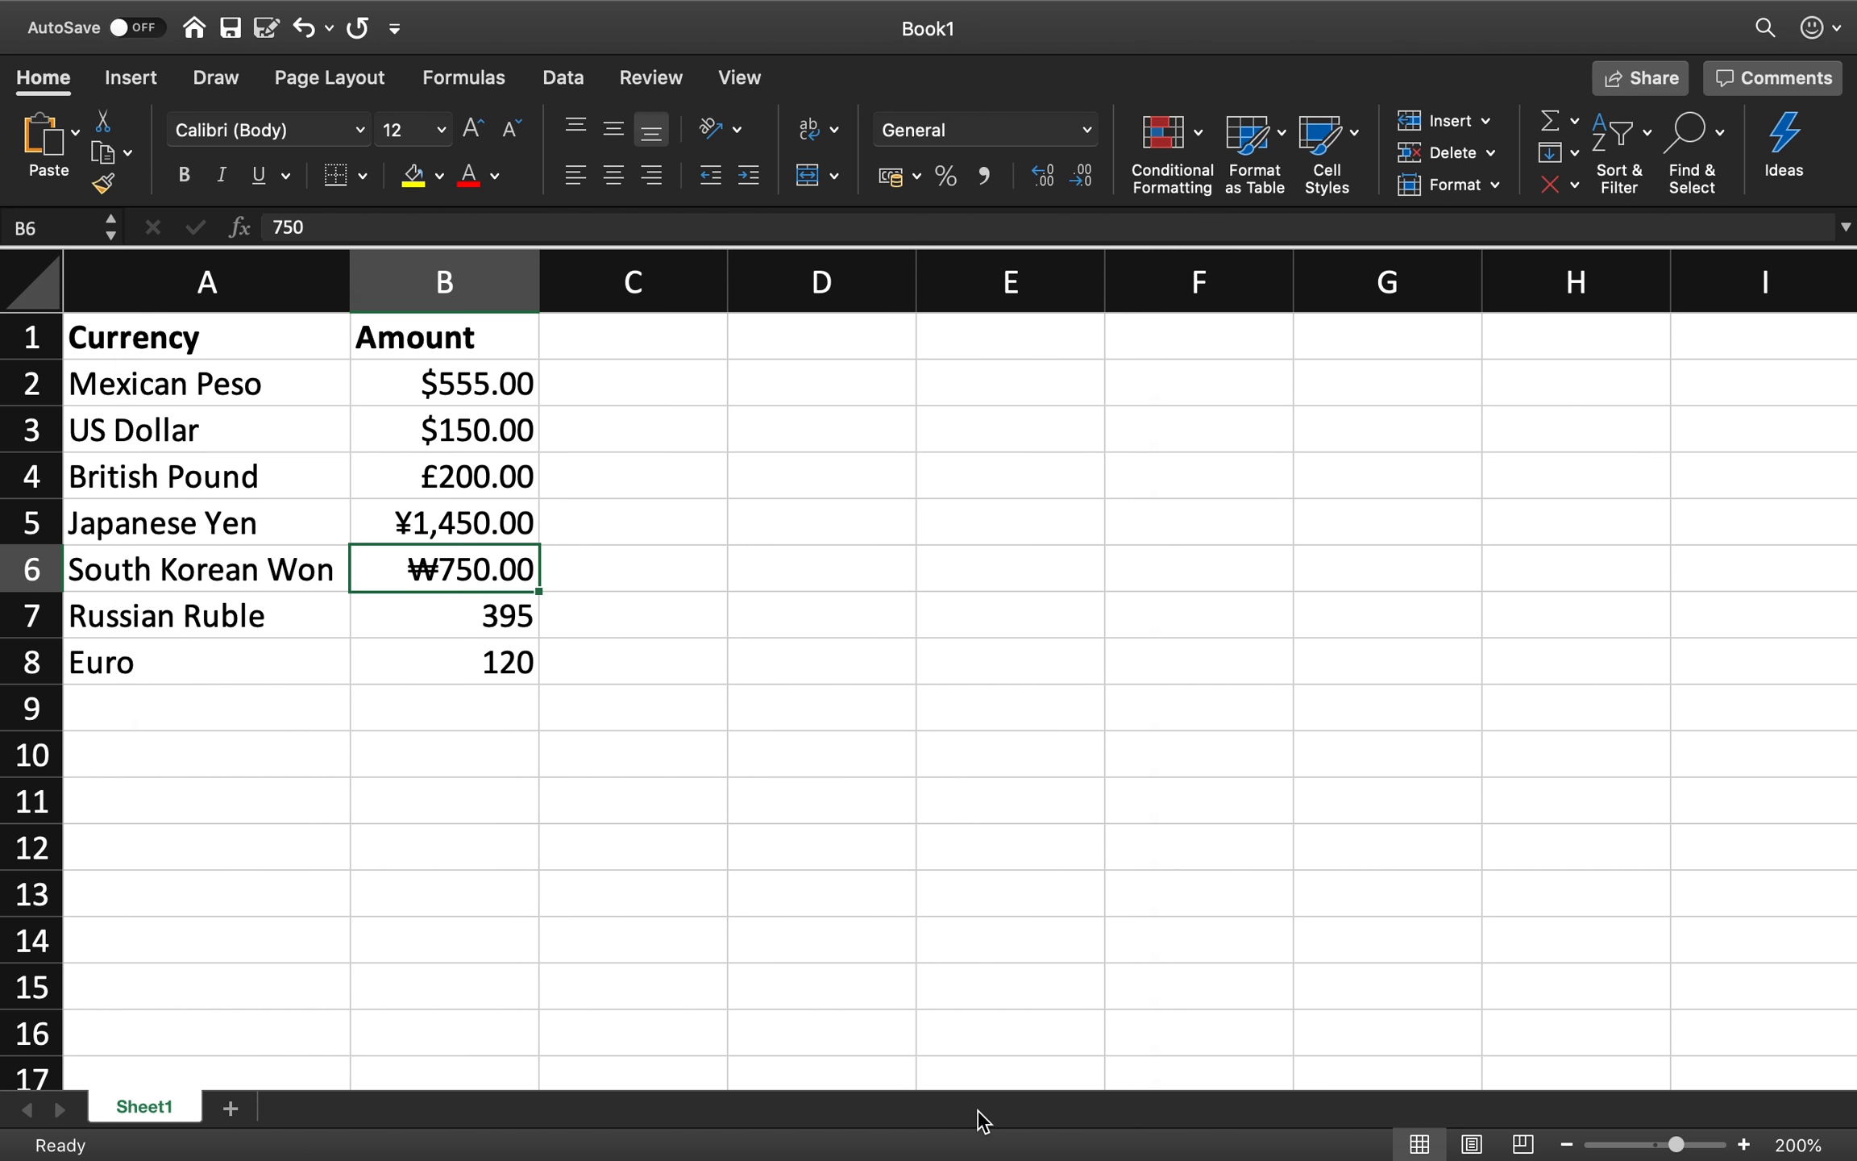
Format the Russian Ruble amount in cell B7 as Currency with the ₽ Russian (Russia) symbol.
click(452, 630)
right_click(453, 629)
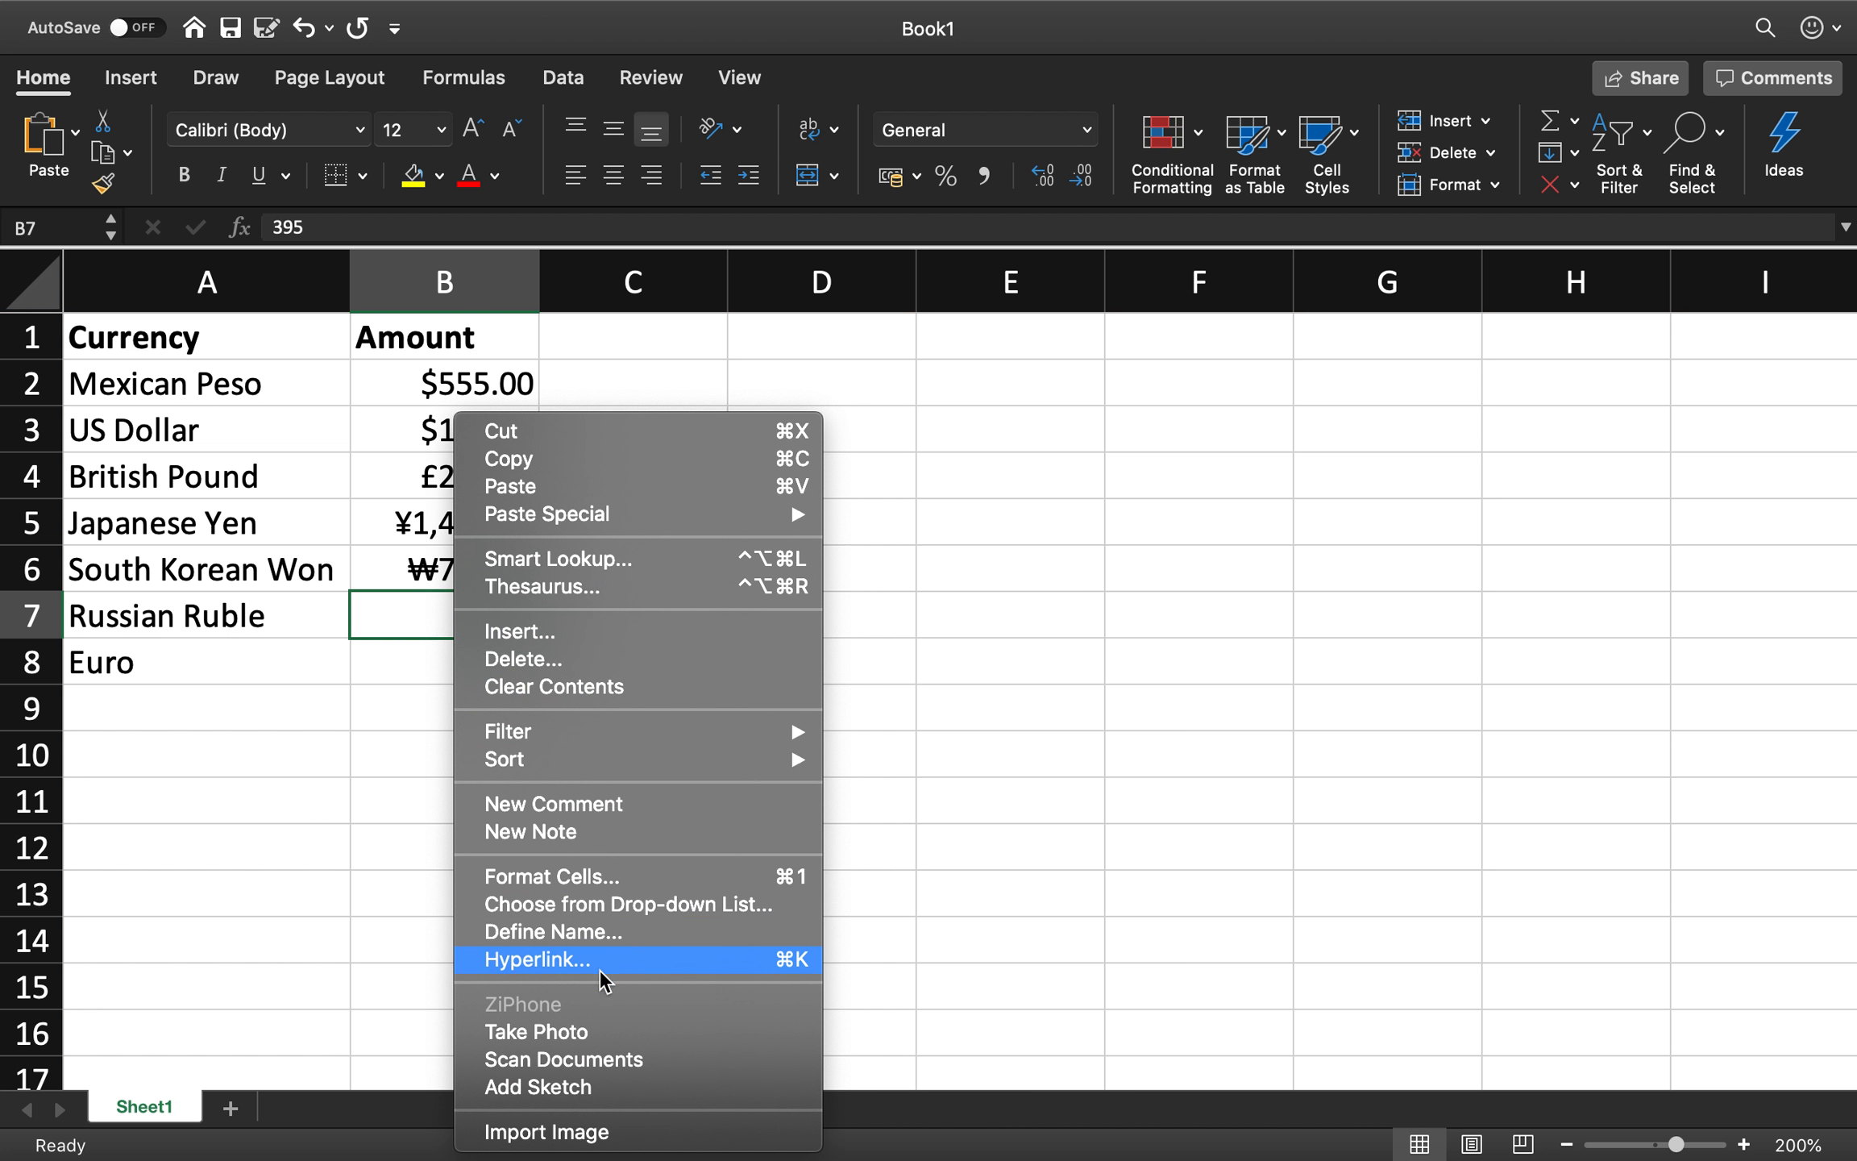
click(662, 881)
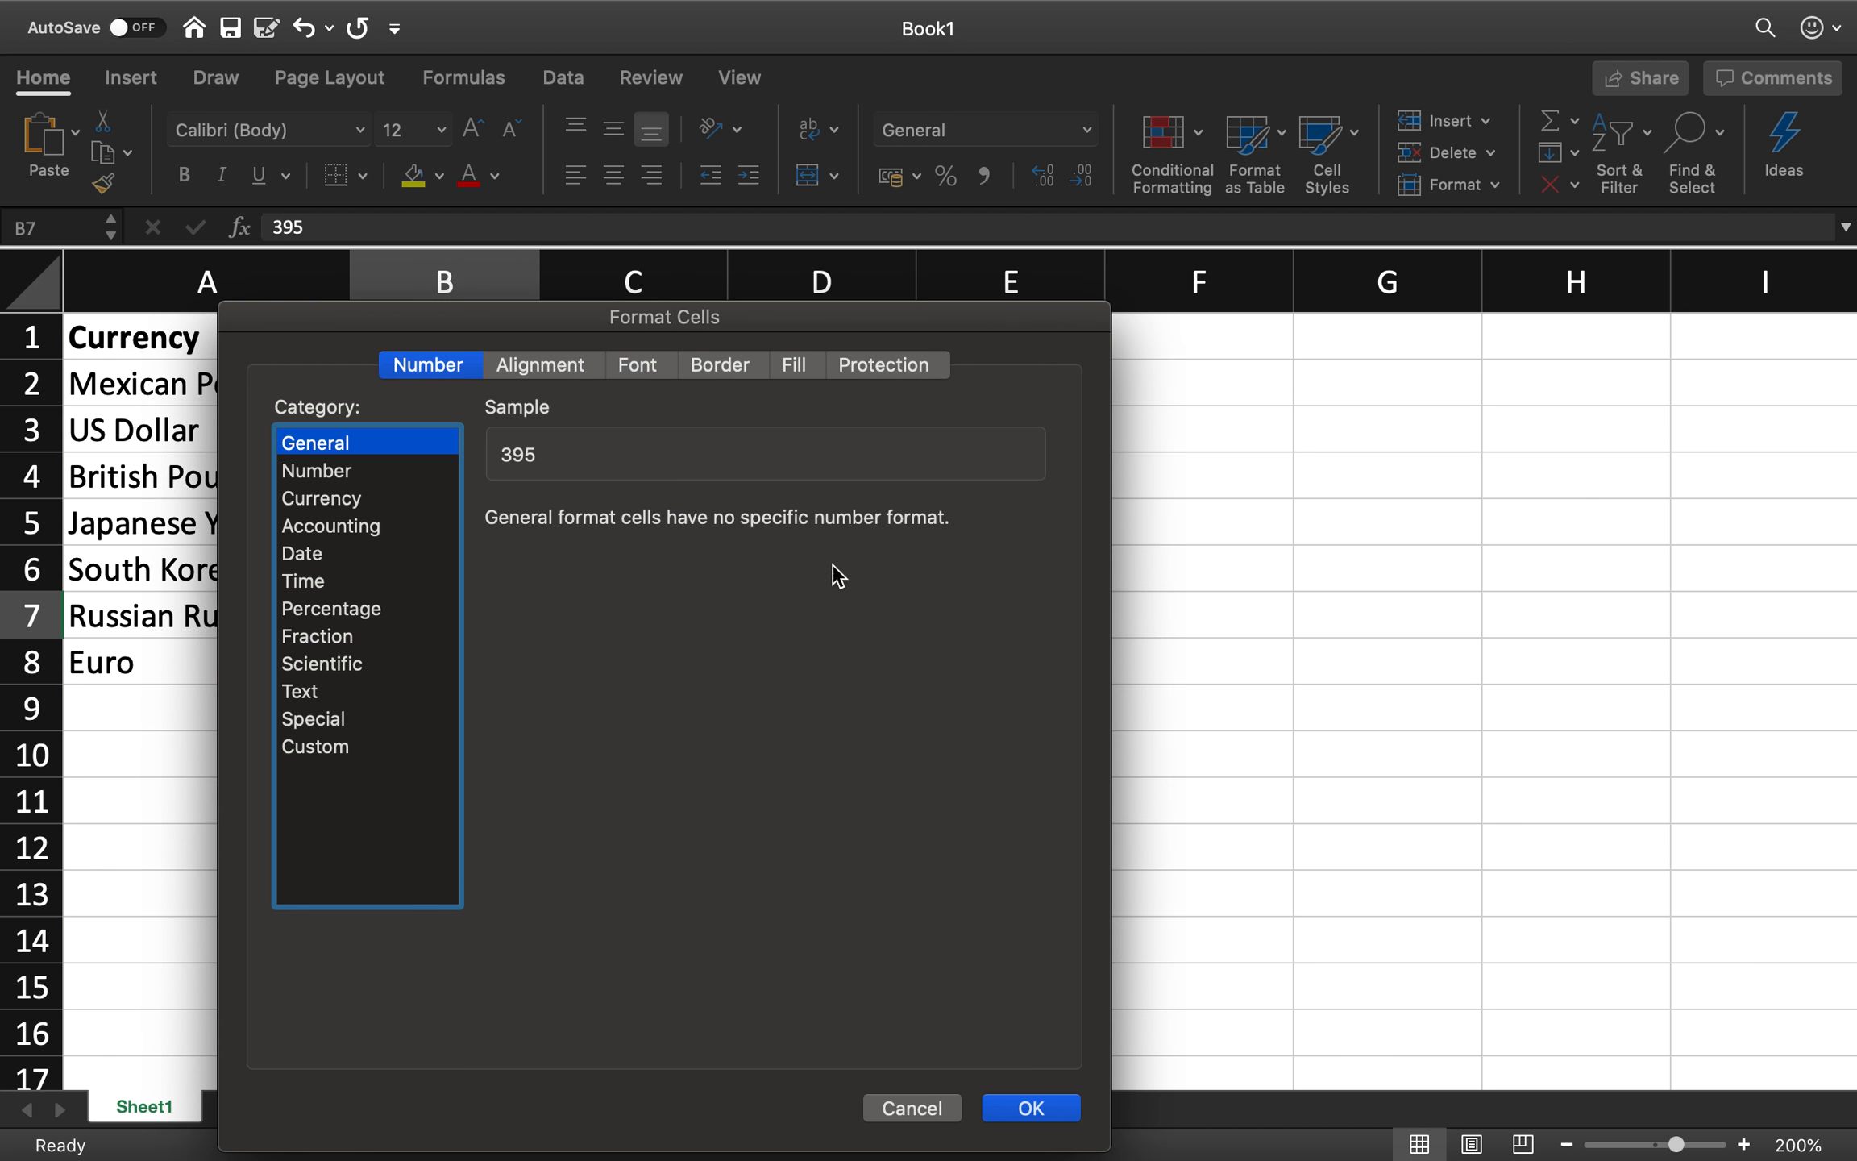
click(387, 502)
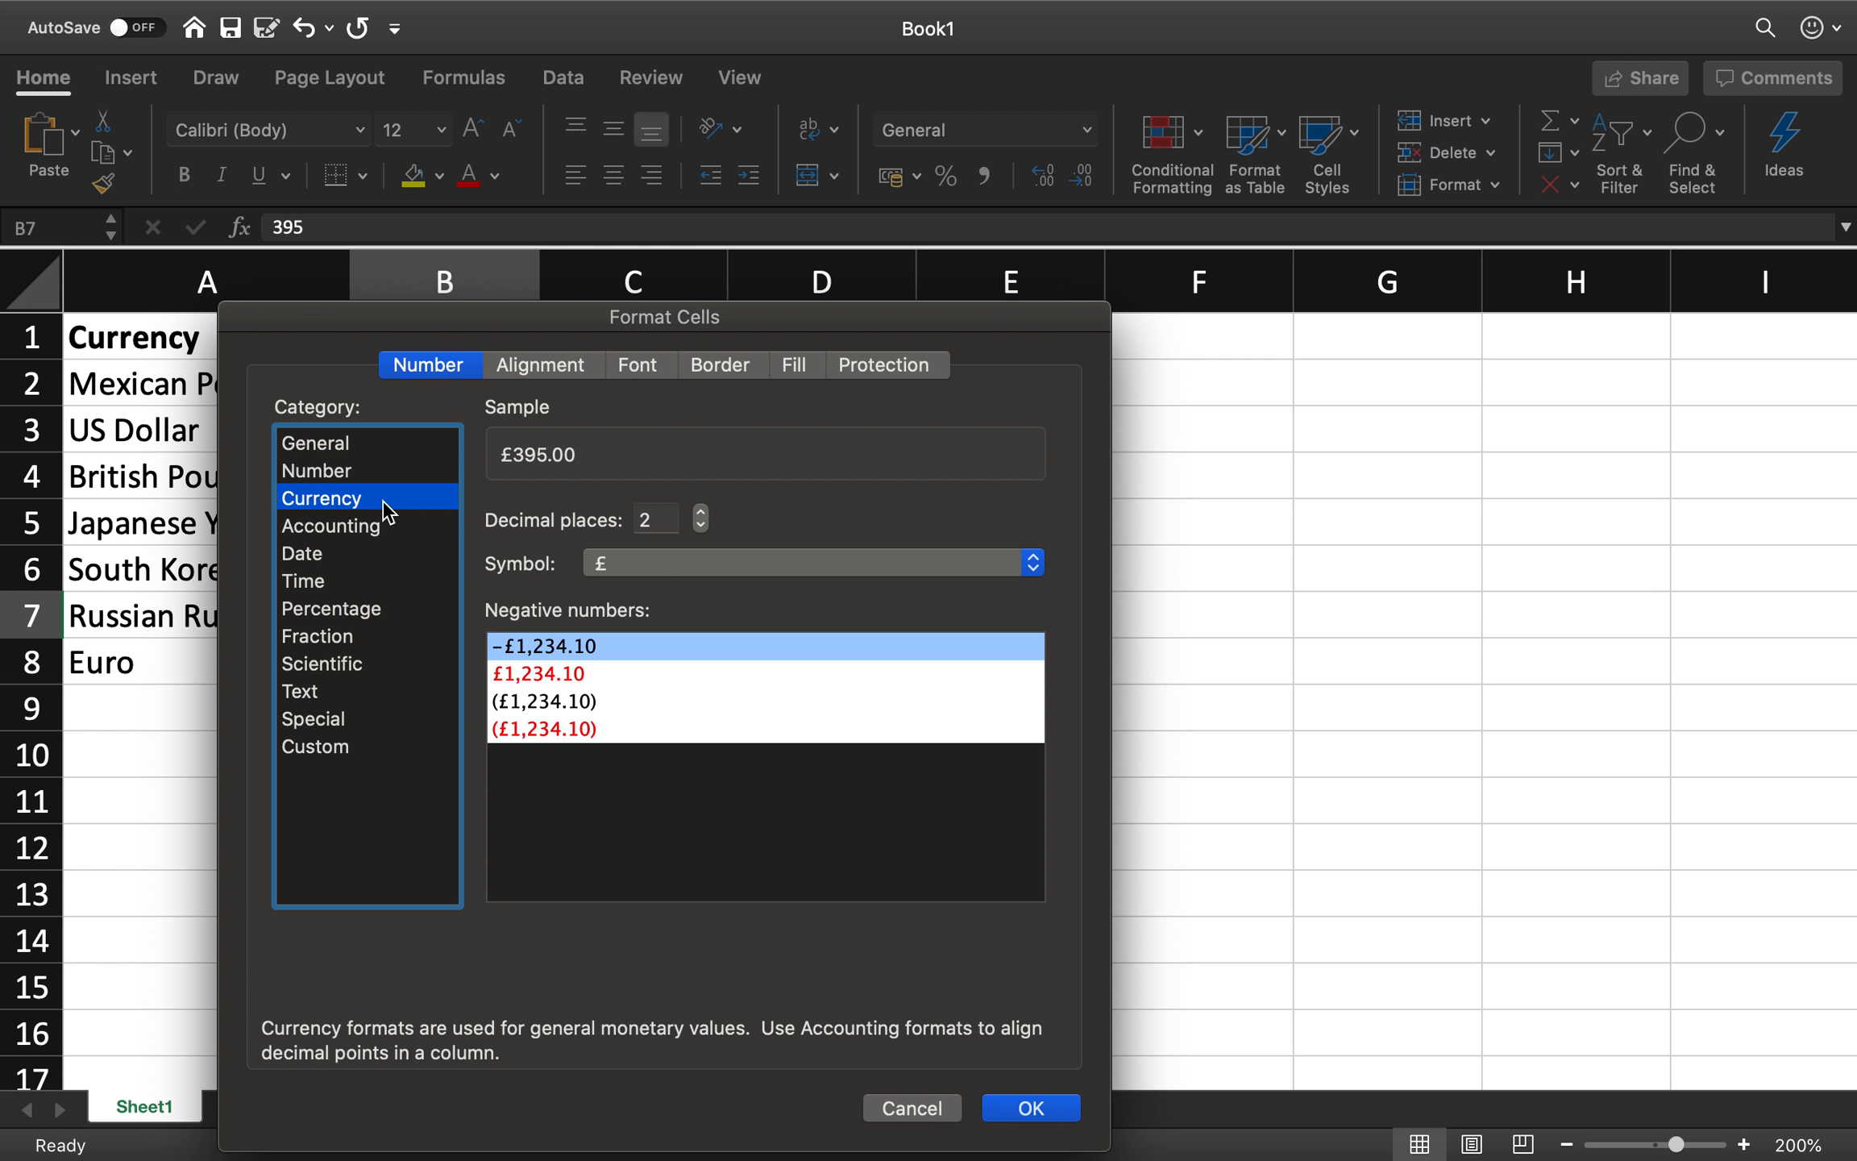
click(814, 563)
scroll(879, 887, down, 10)
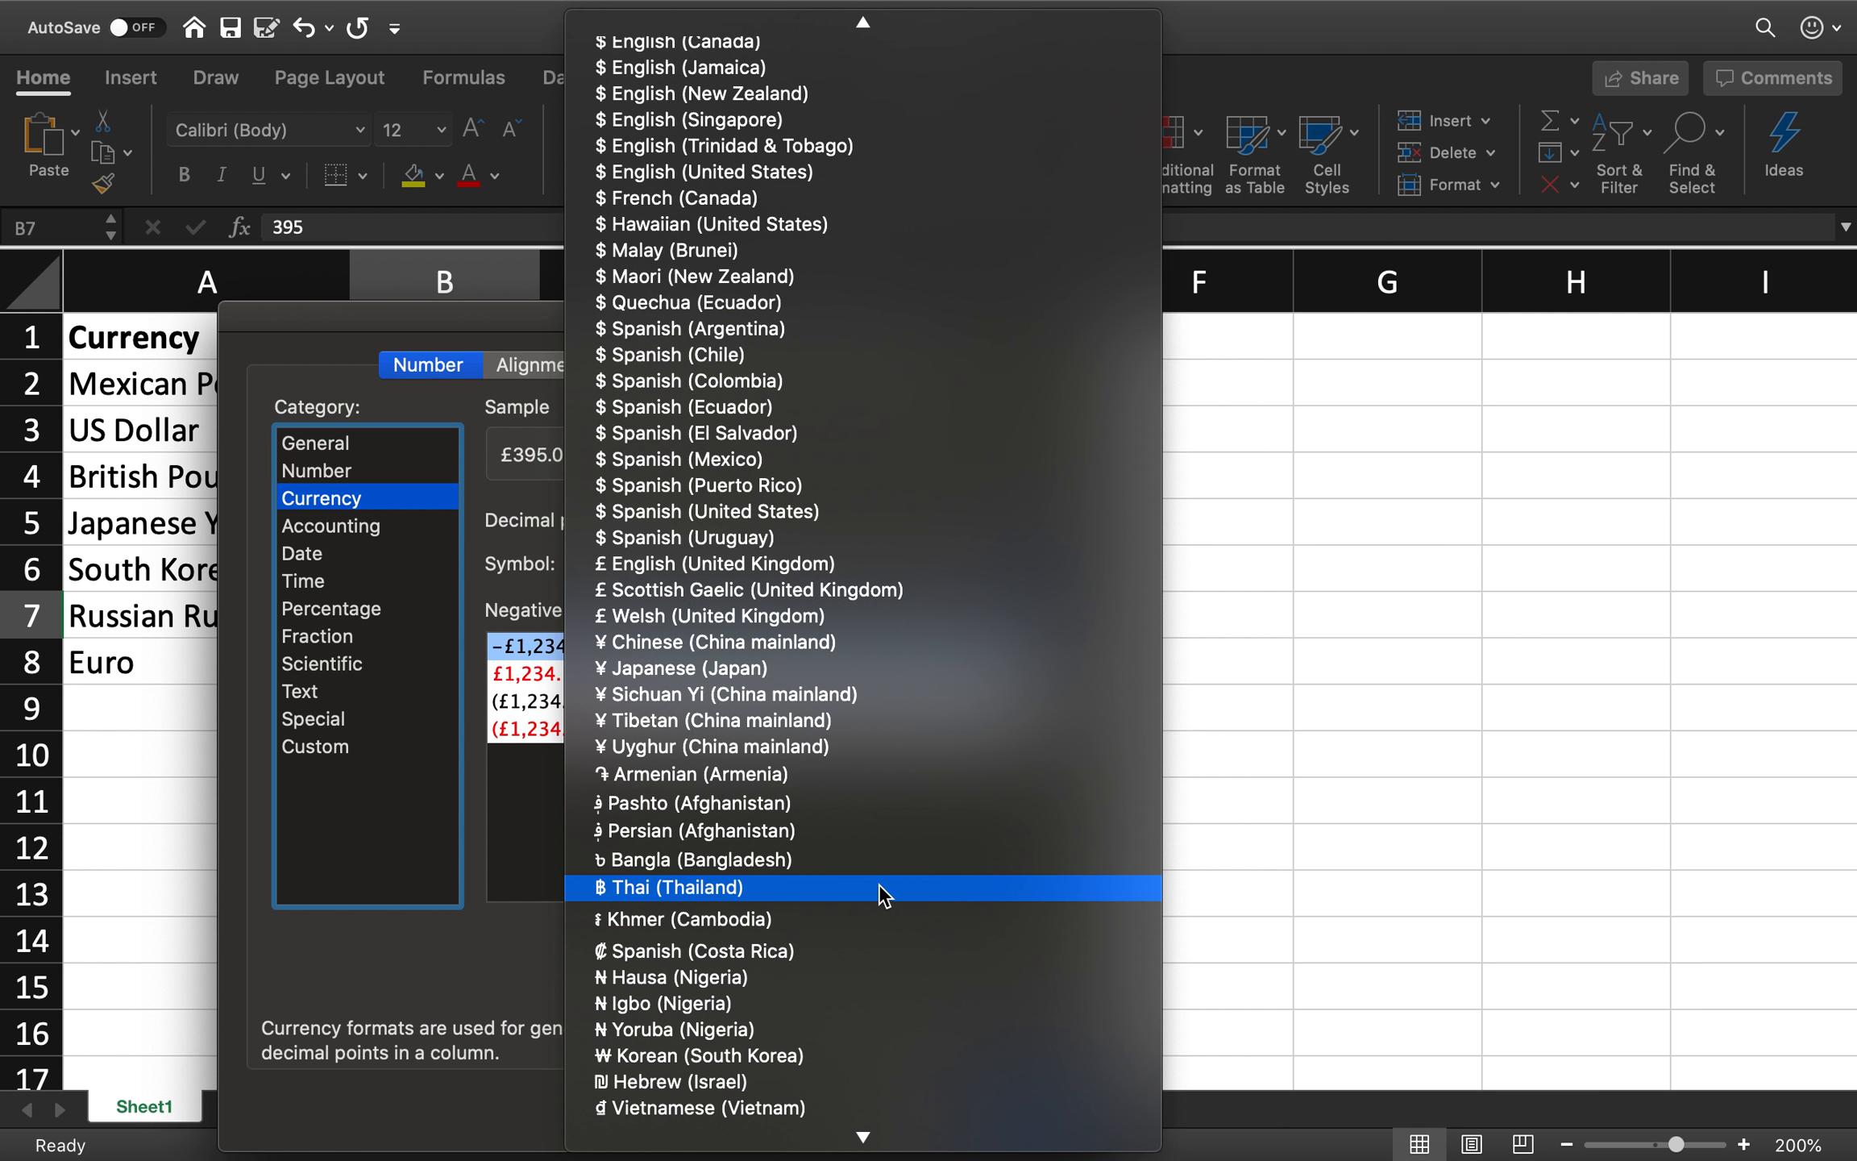
scroll(879, 931, down, 2)
scroll(875, 923, down, 8)
scroll(875, 923, down, 20)
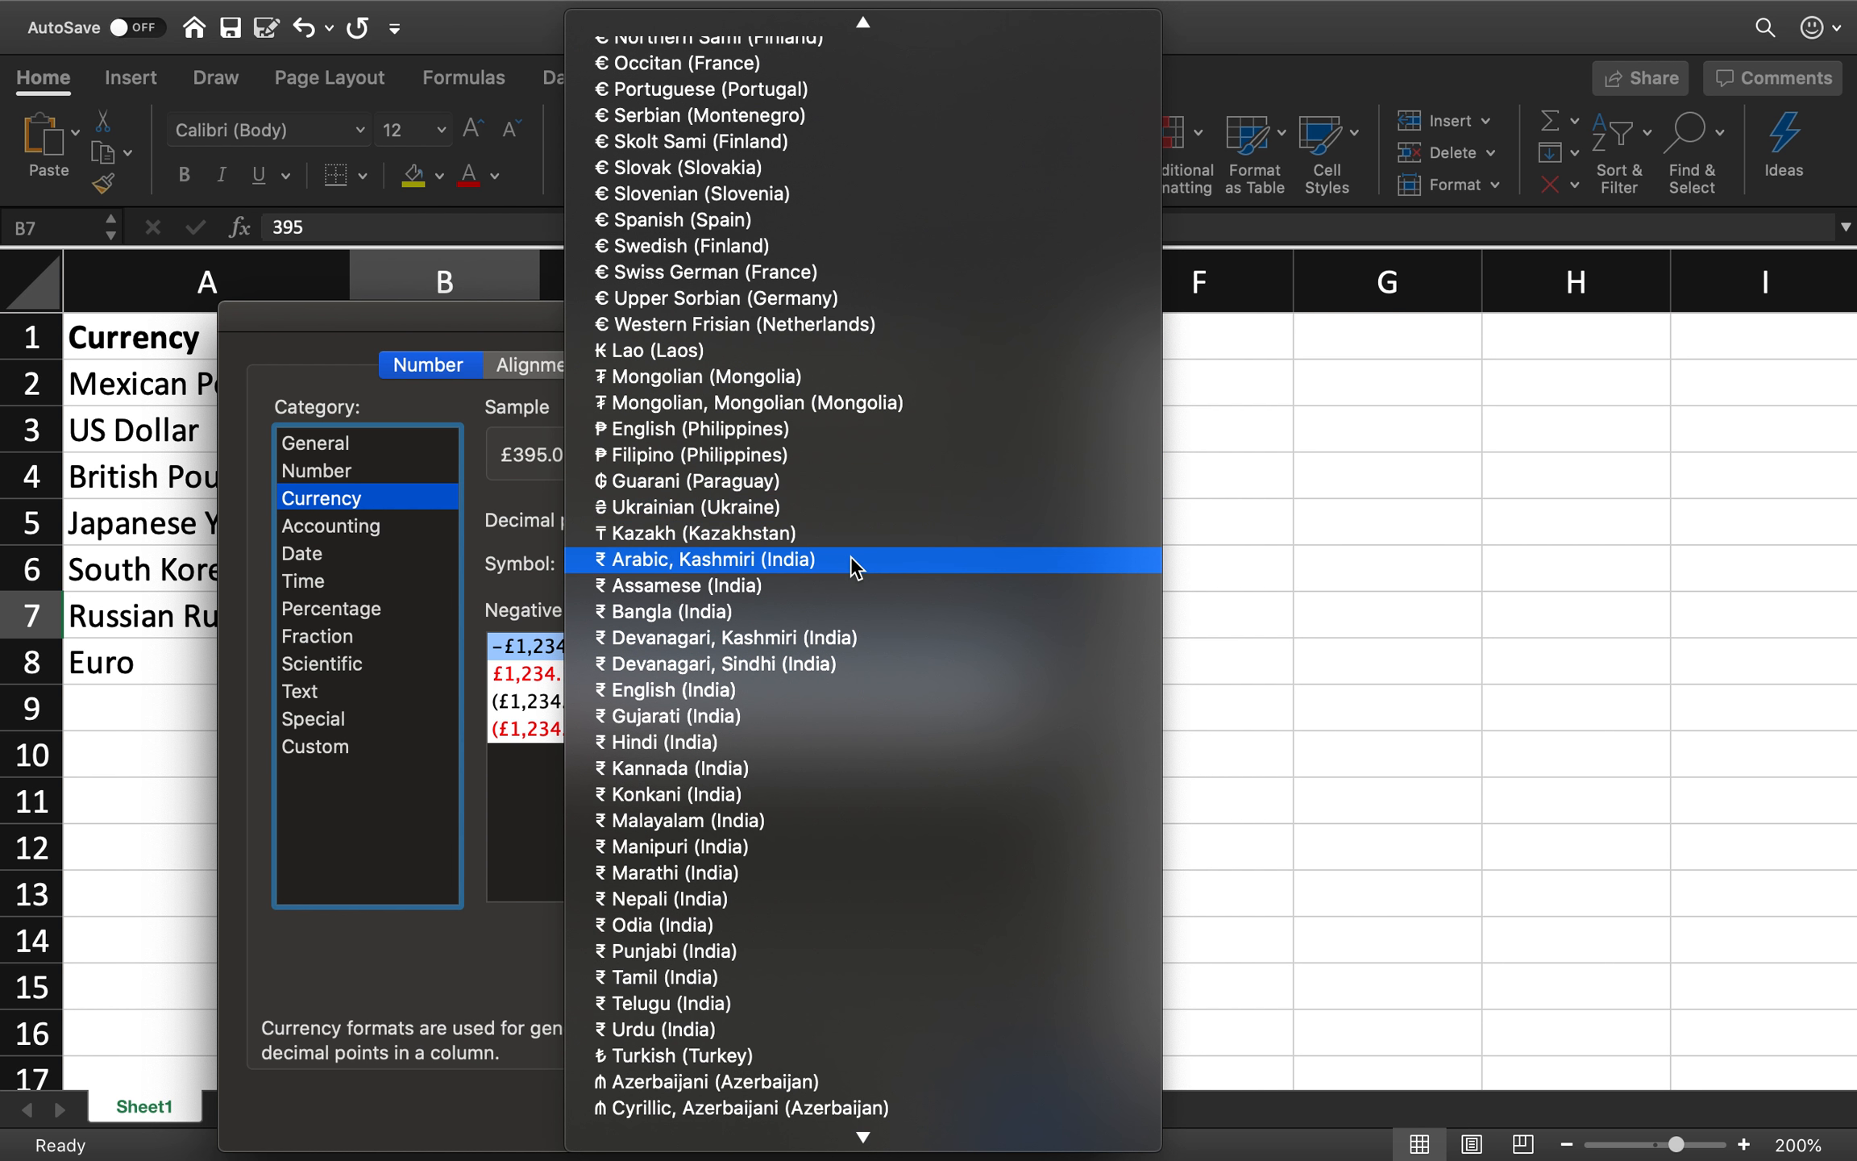
scroll(851, 845, down, 3)
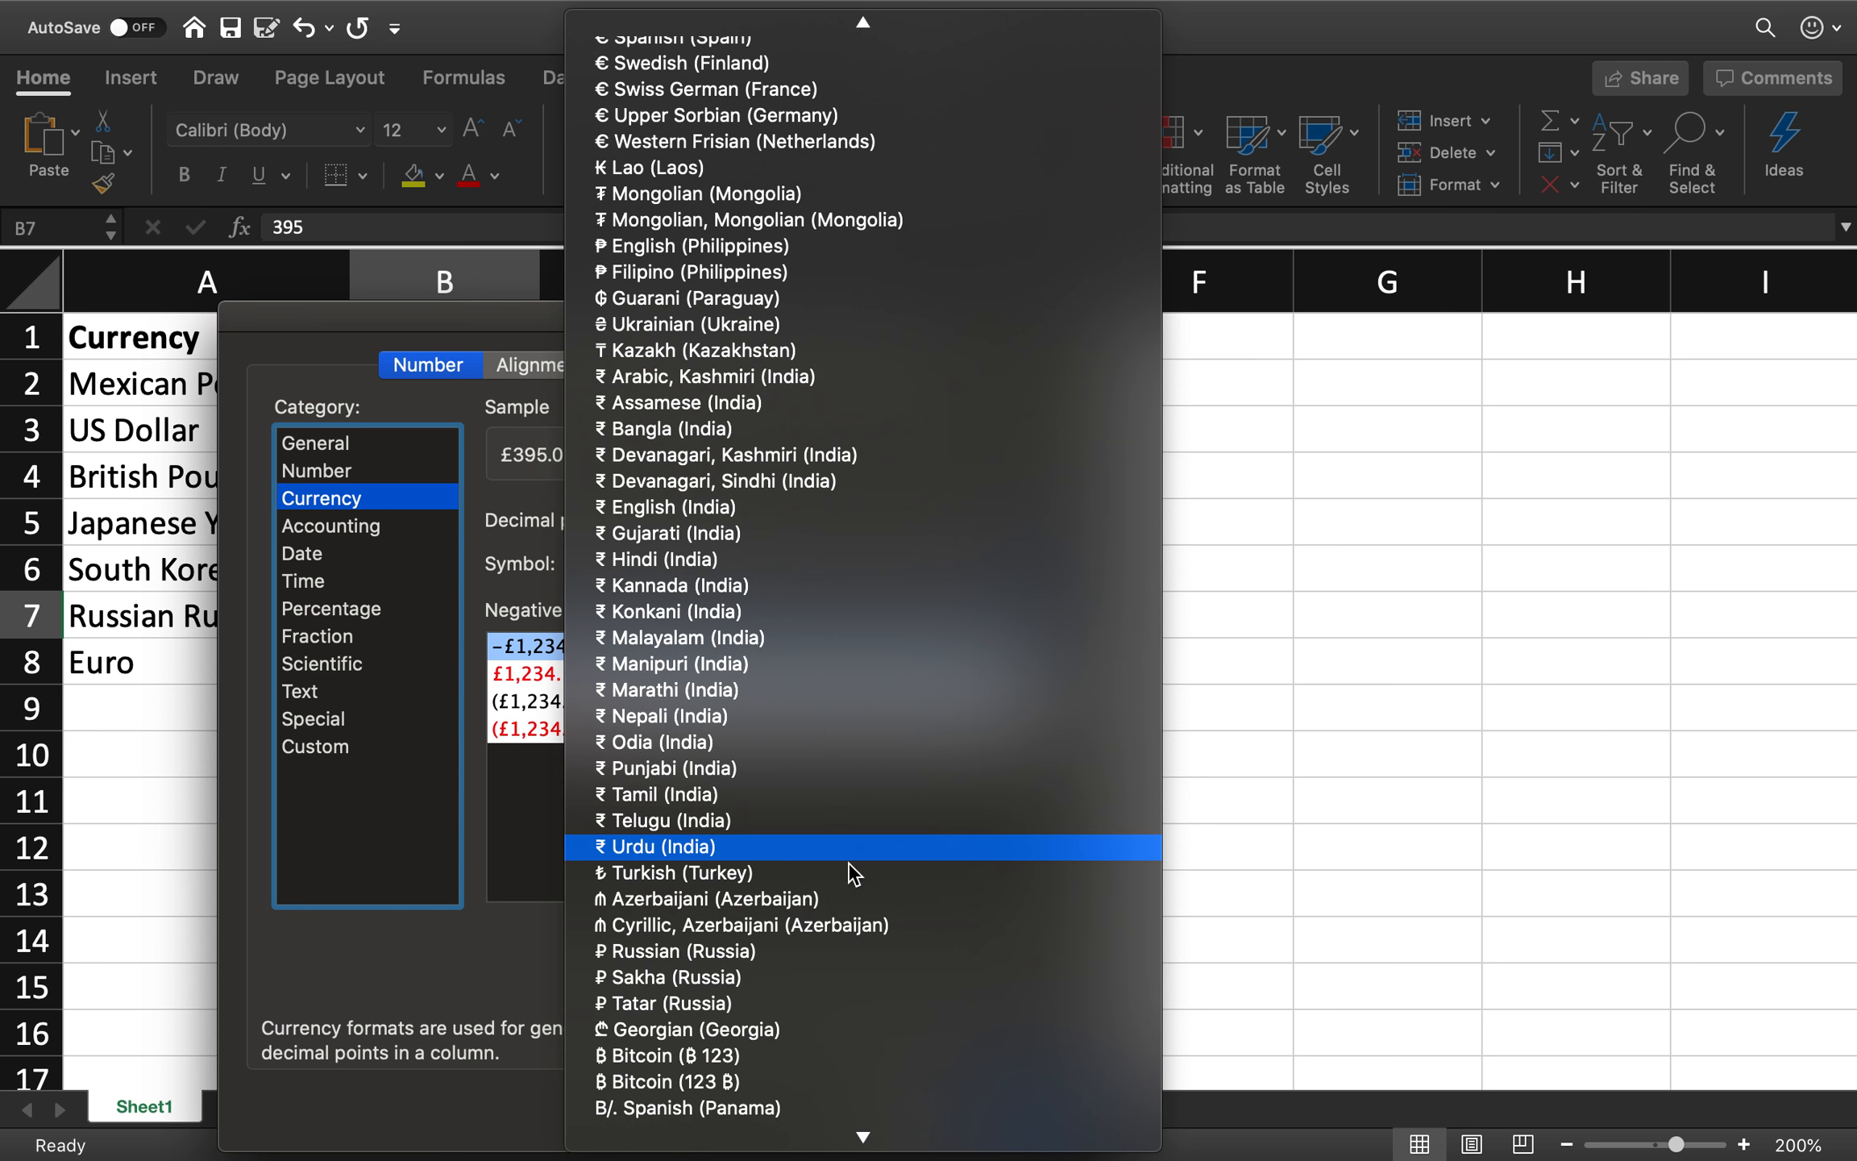
click(635, 953)
click(1017, 1116)
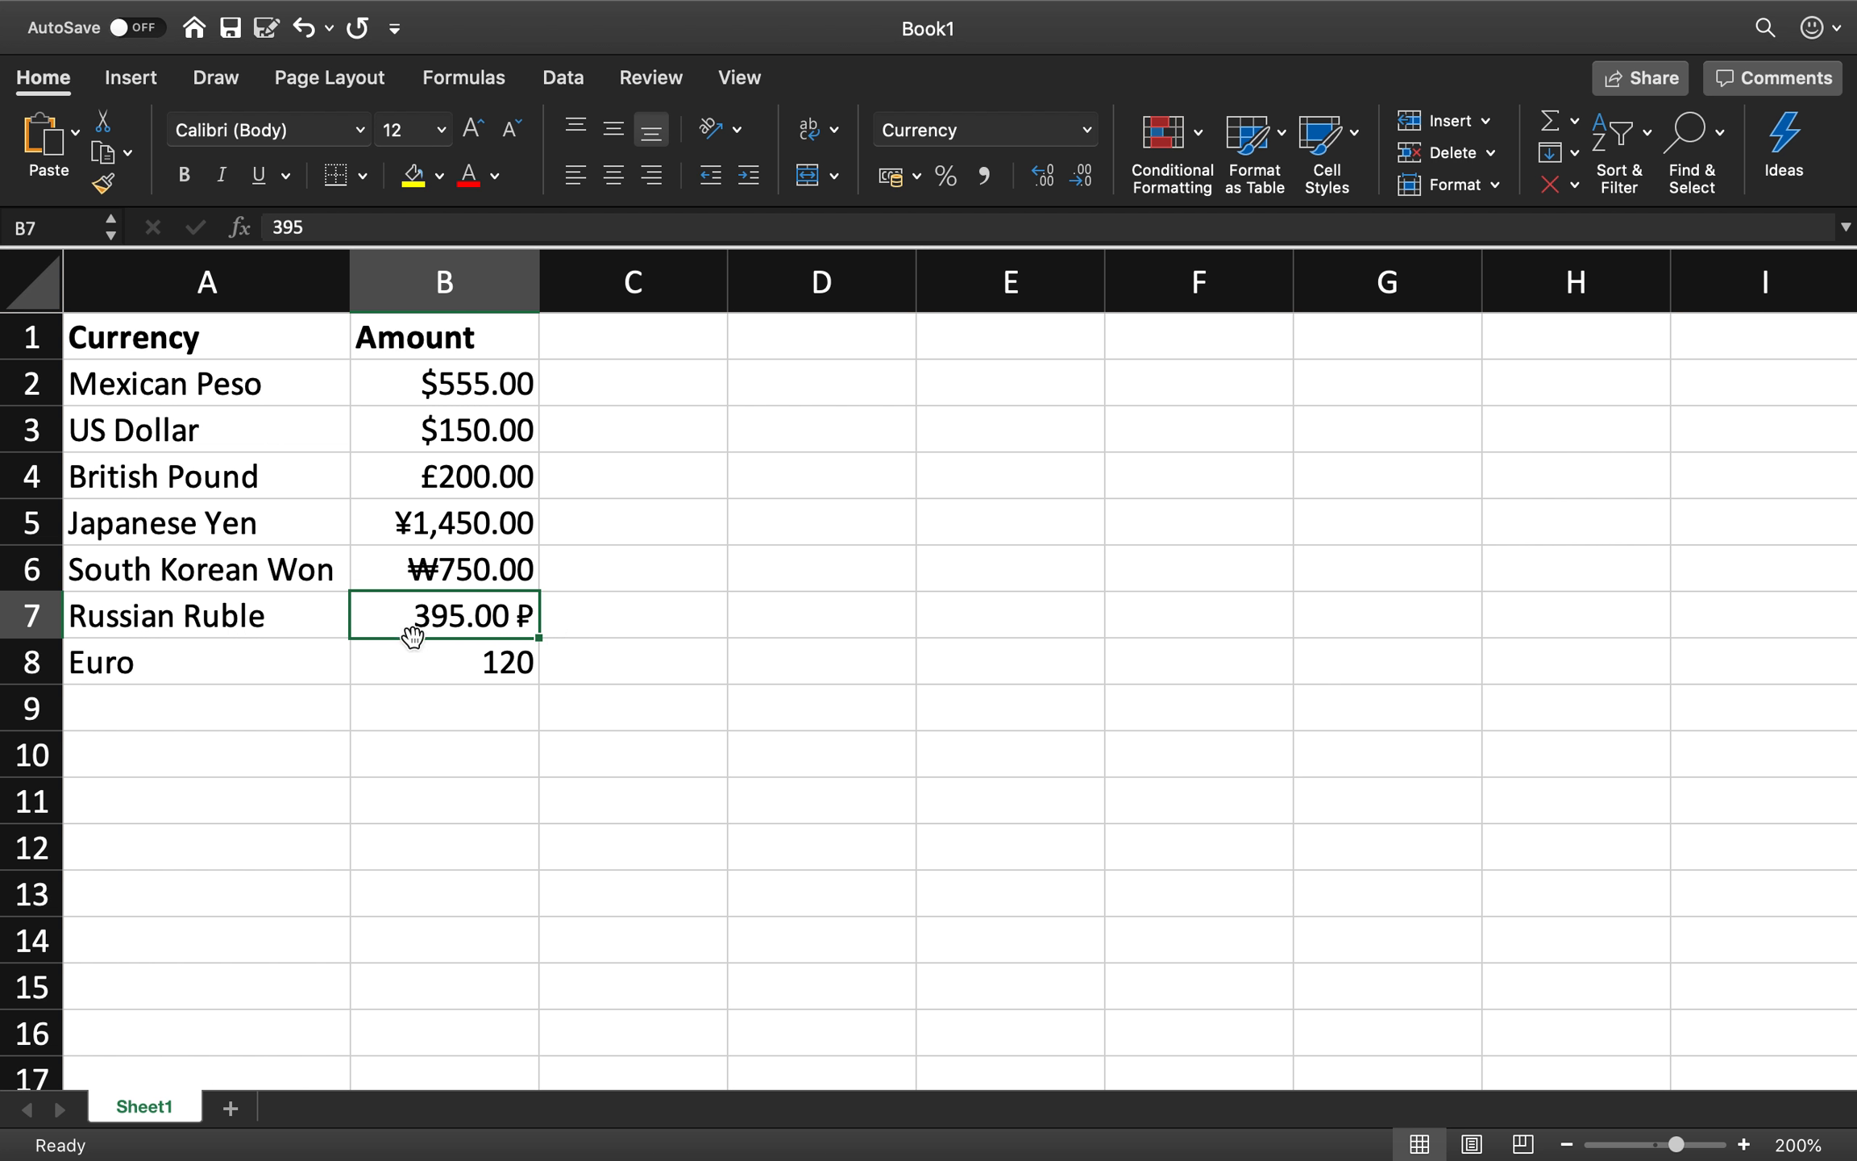
Format the Euro amount in cell B8 as Currency with the € Irish (Ireland) symbol.
click(424, 669)
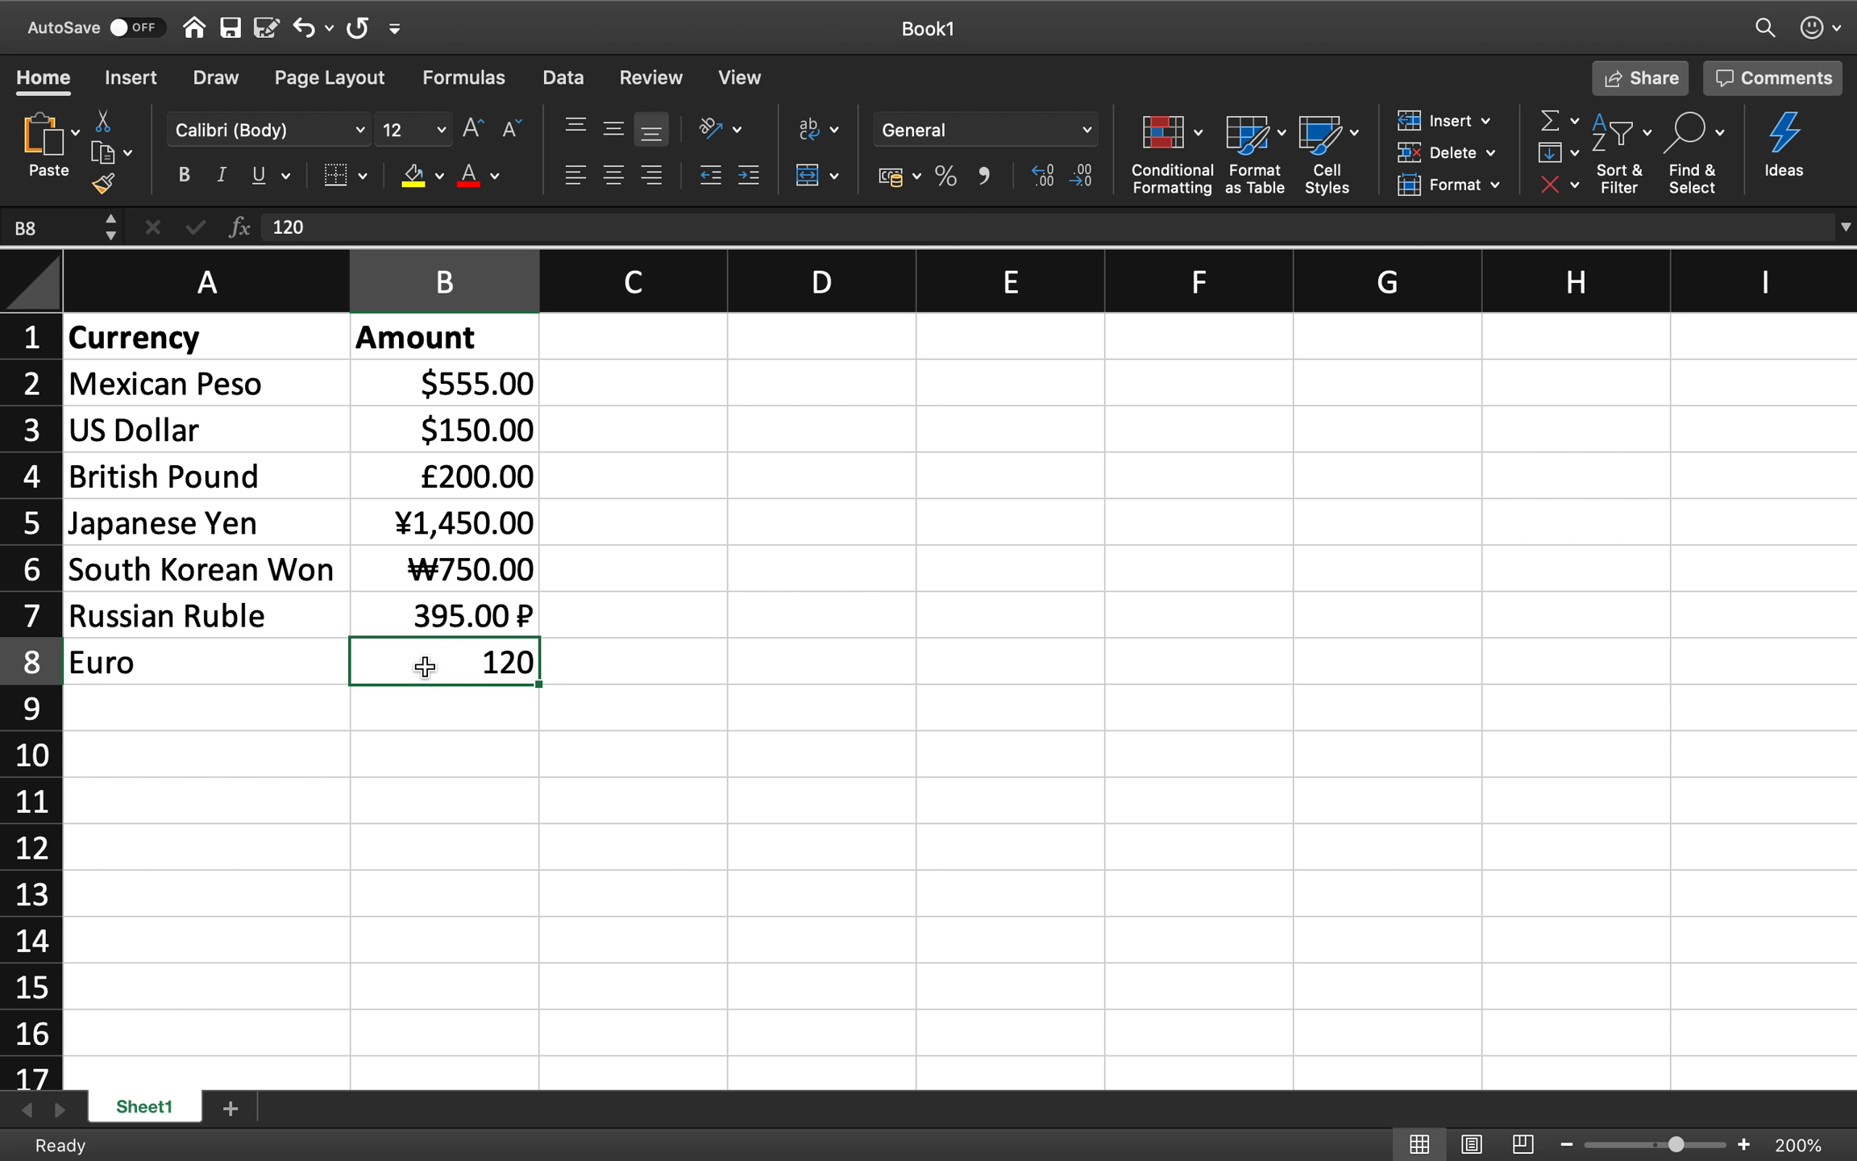
right_click(424, 665)
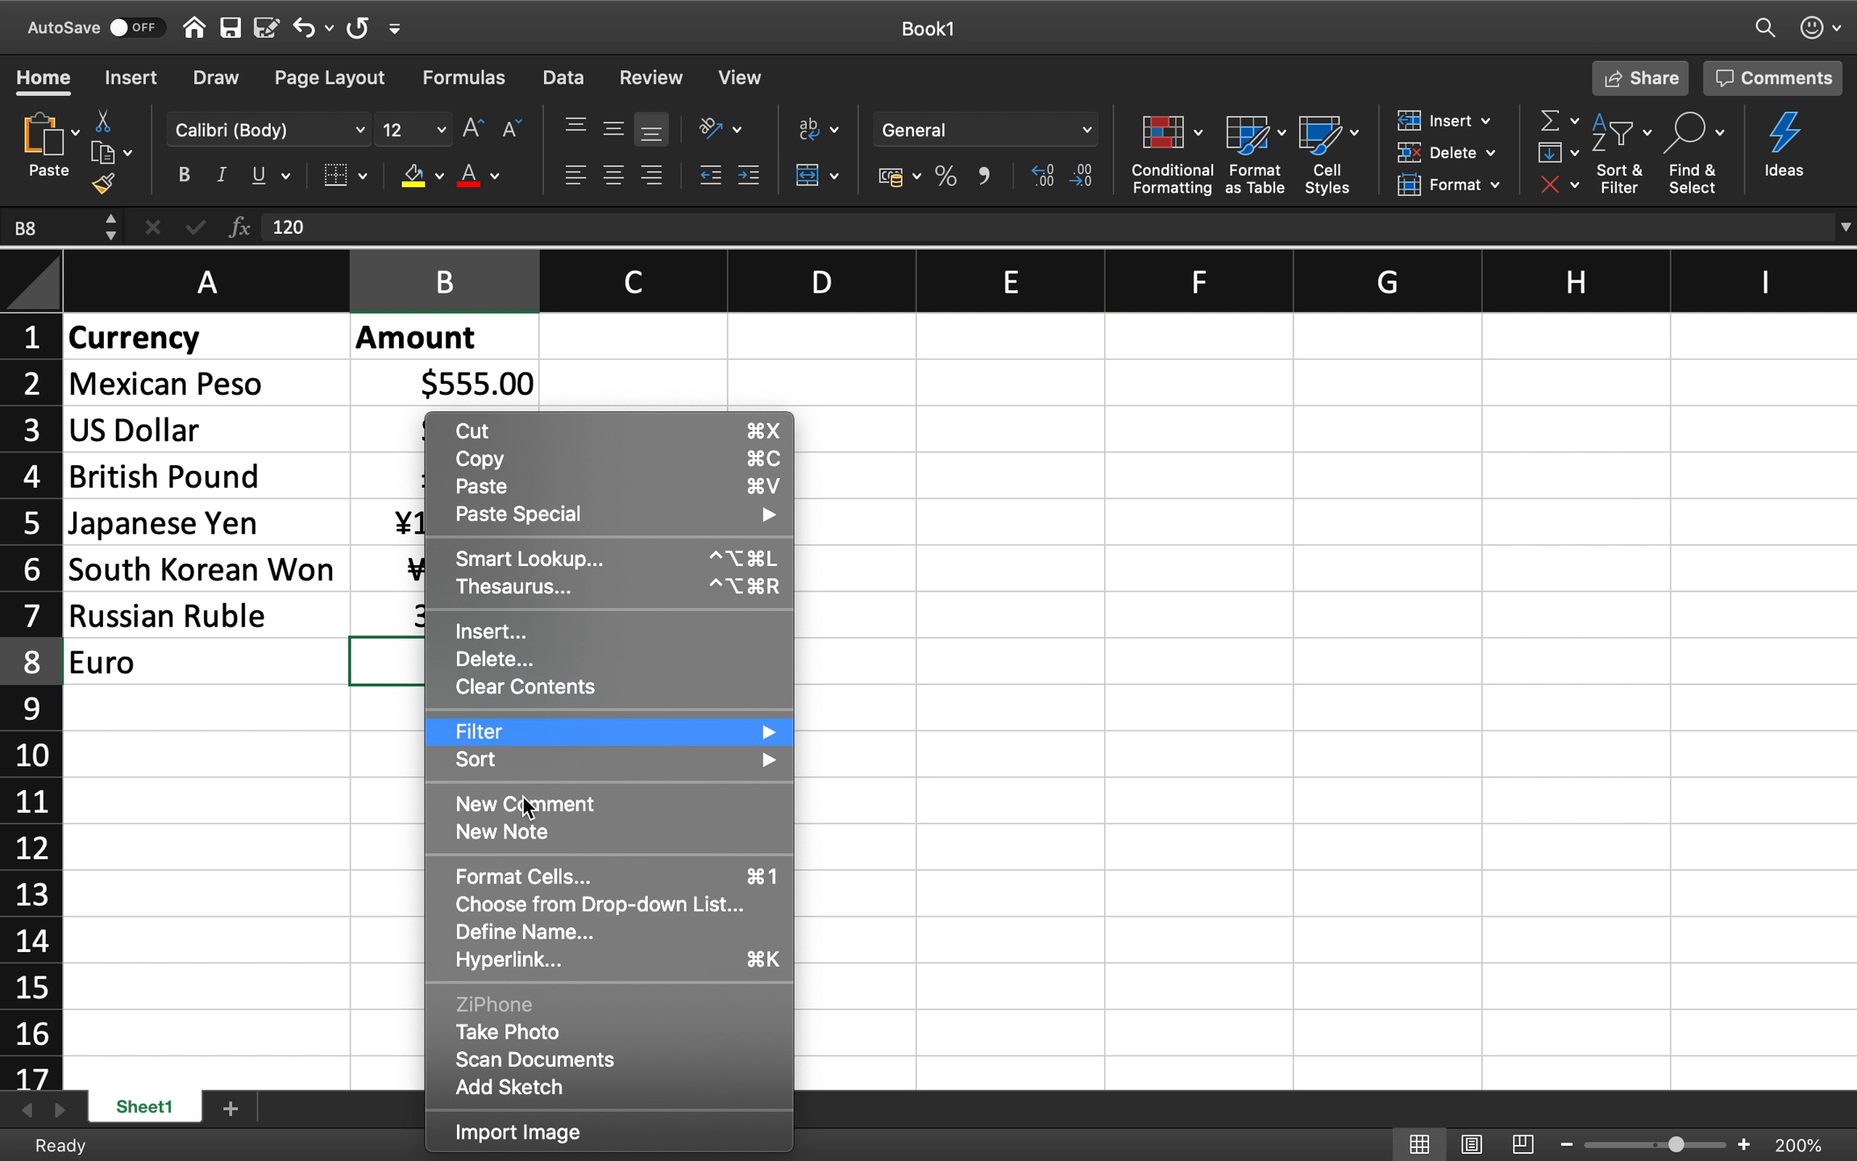
click(592, 874)
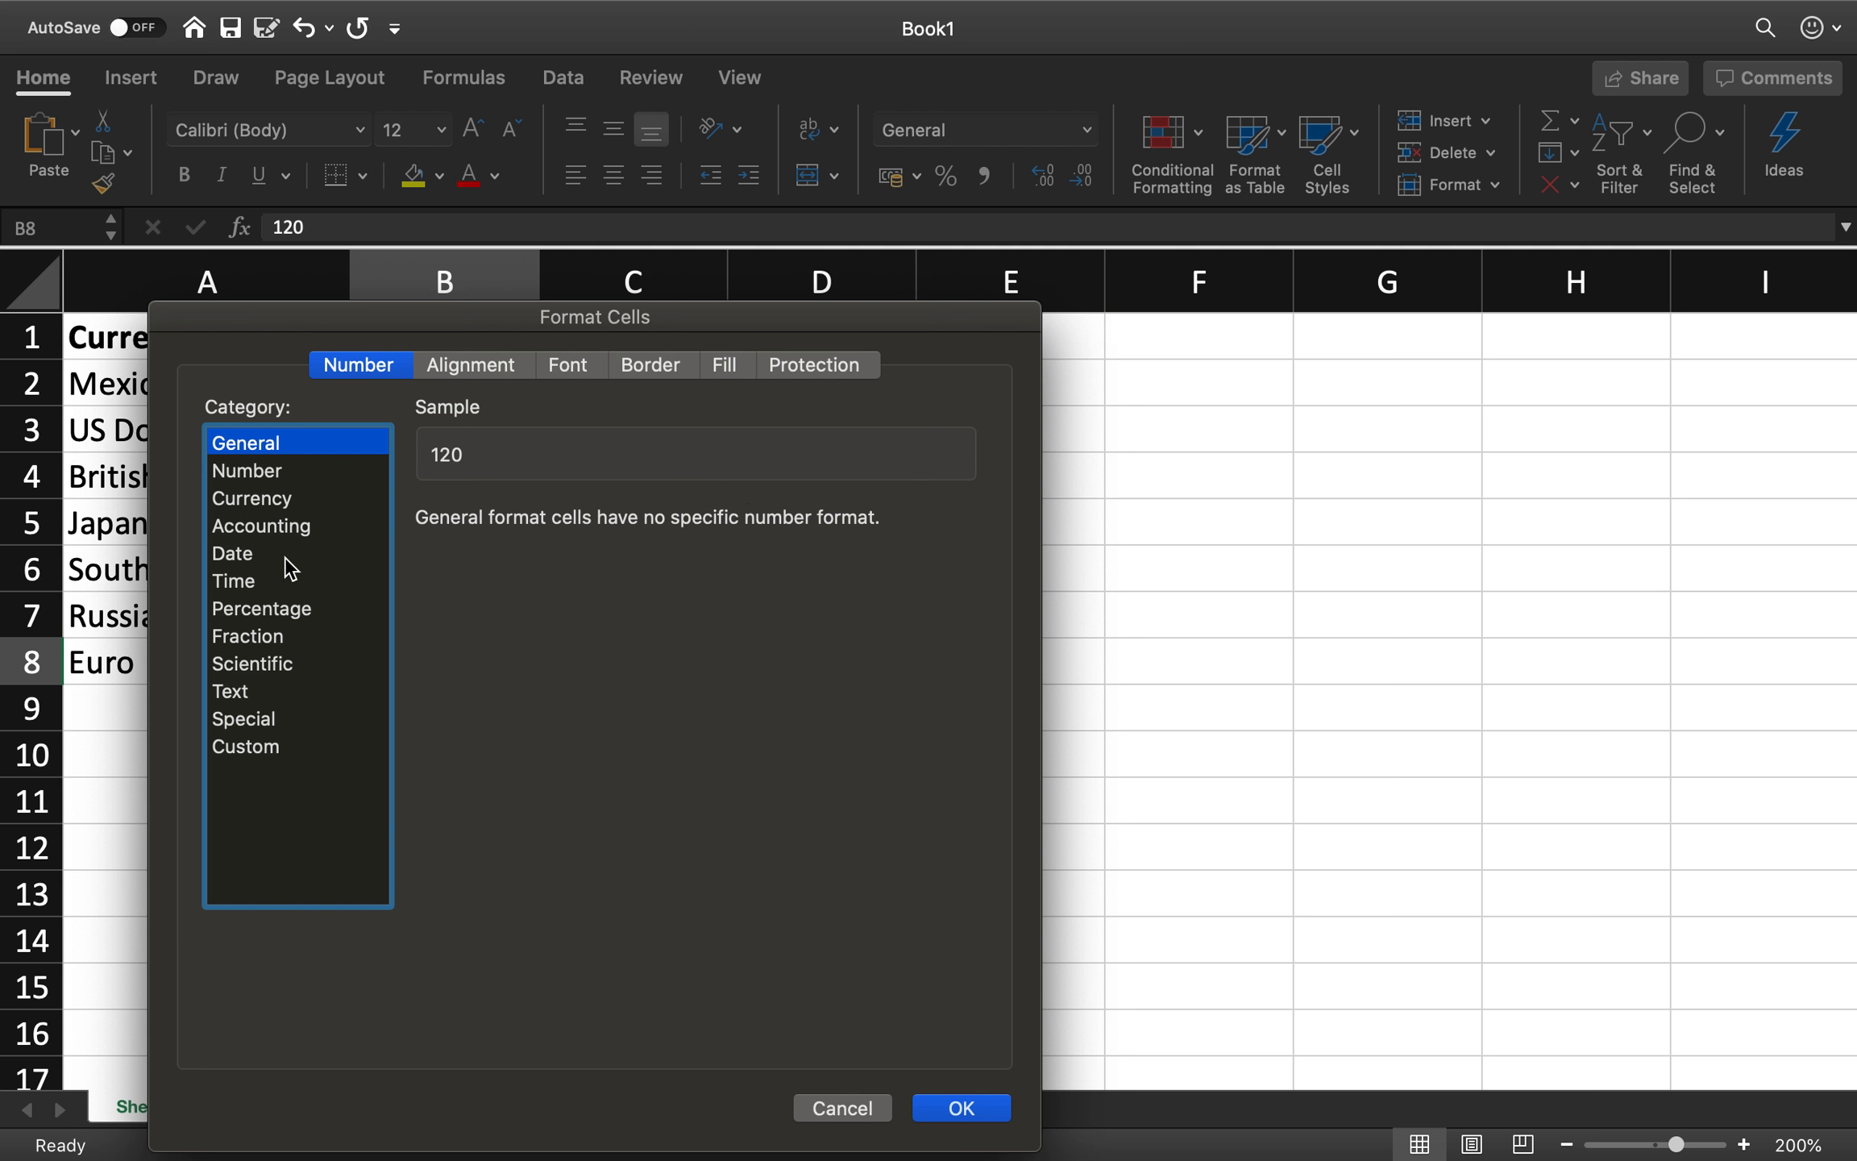
click(294, 499)
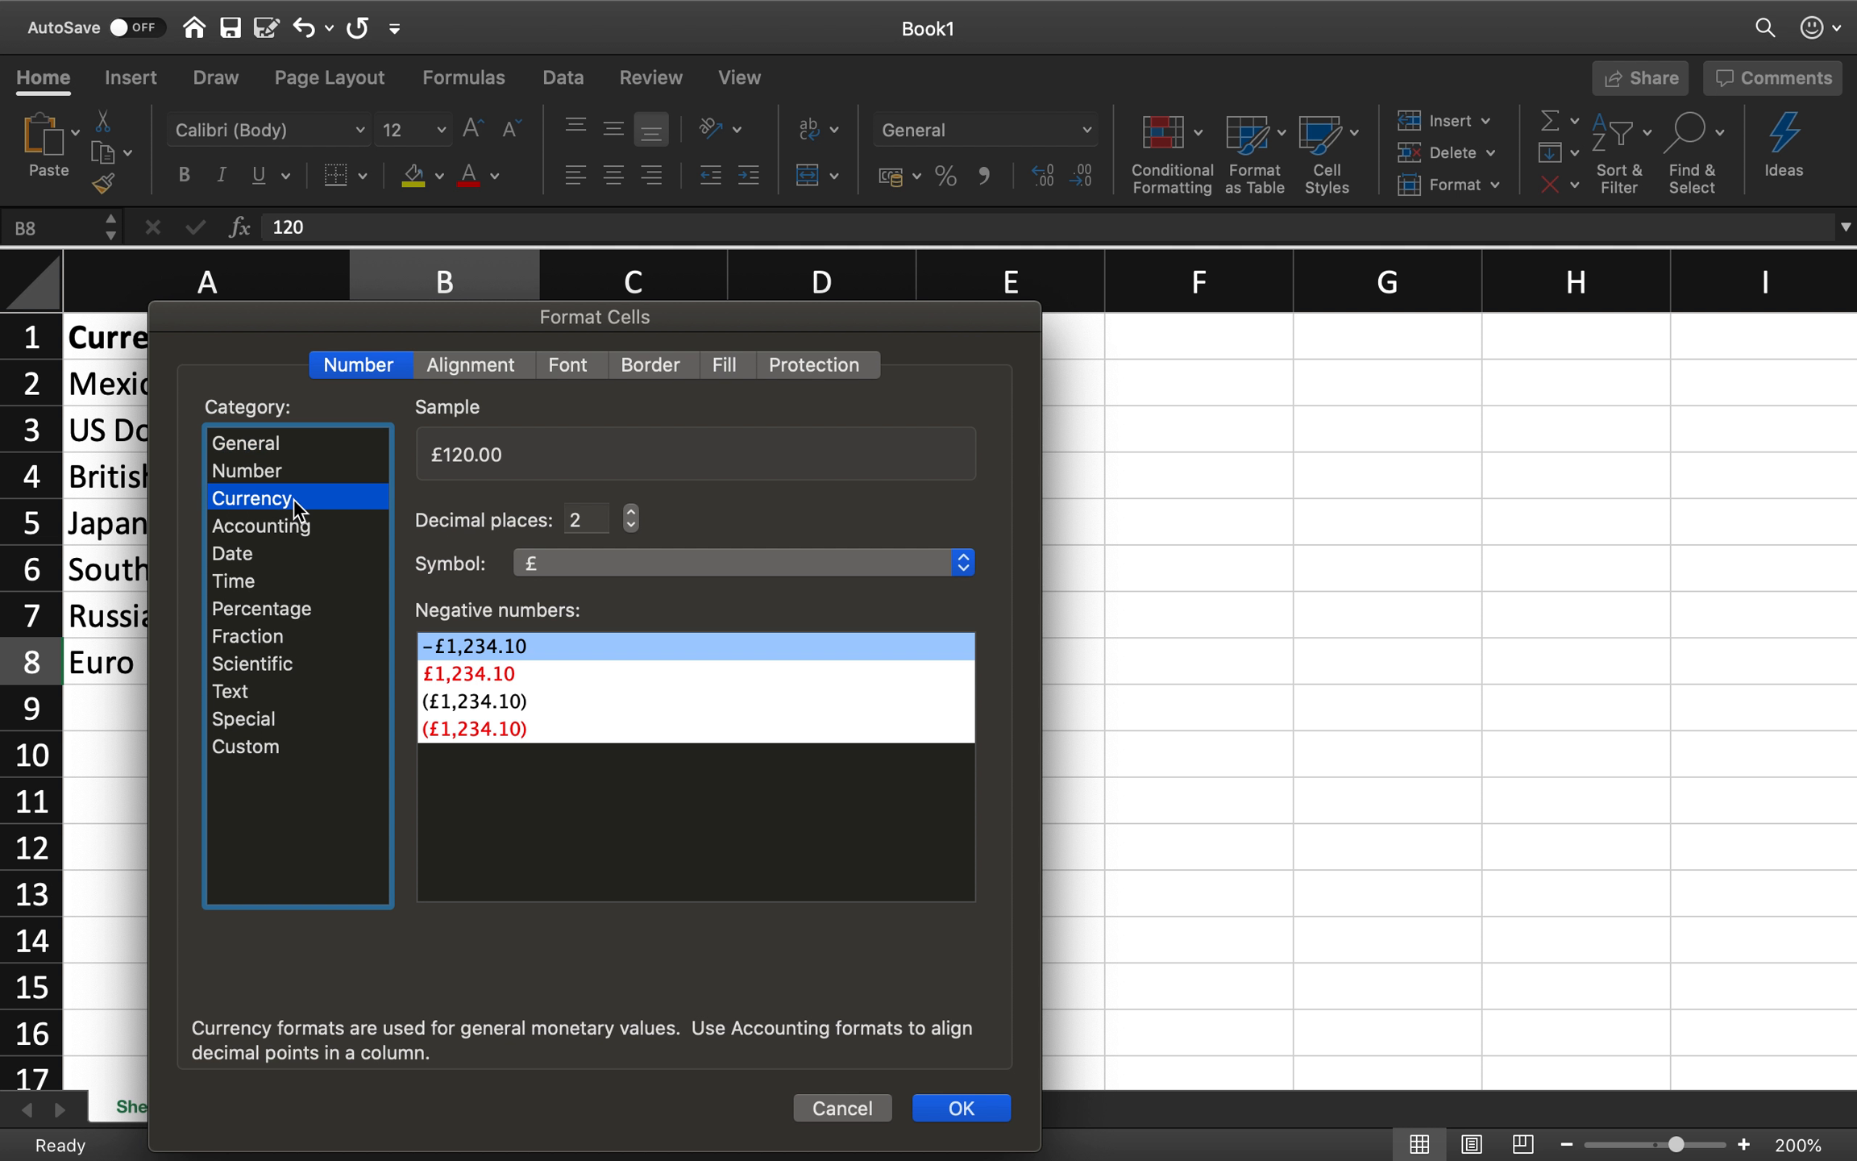
click(721, 562)
scroll(877, 1014, down, 5)
scroll(878, 1013, down, 5)
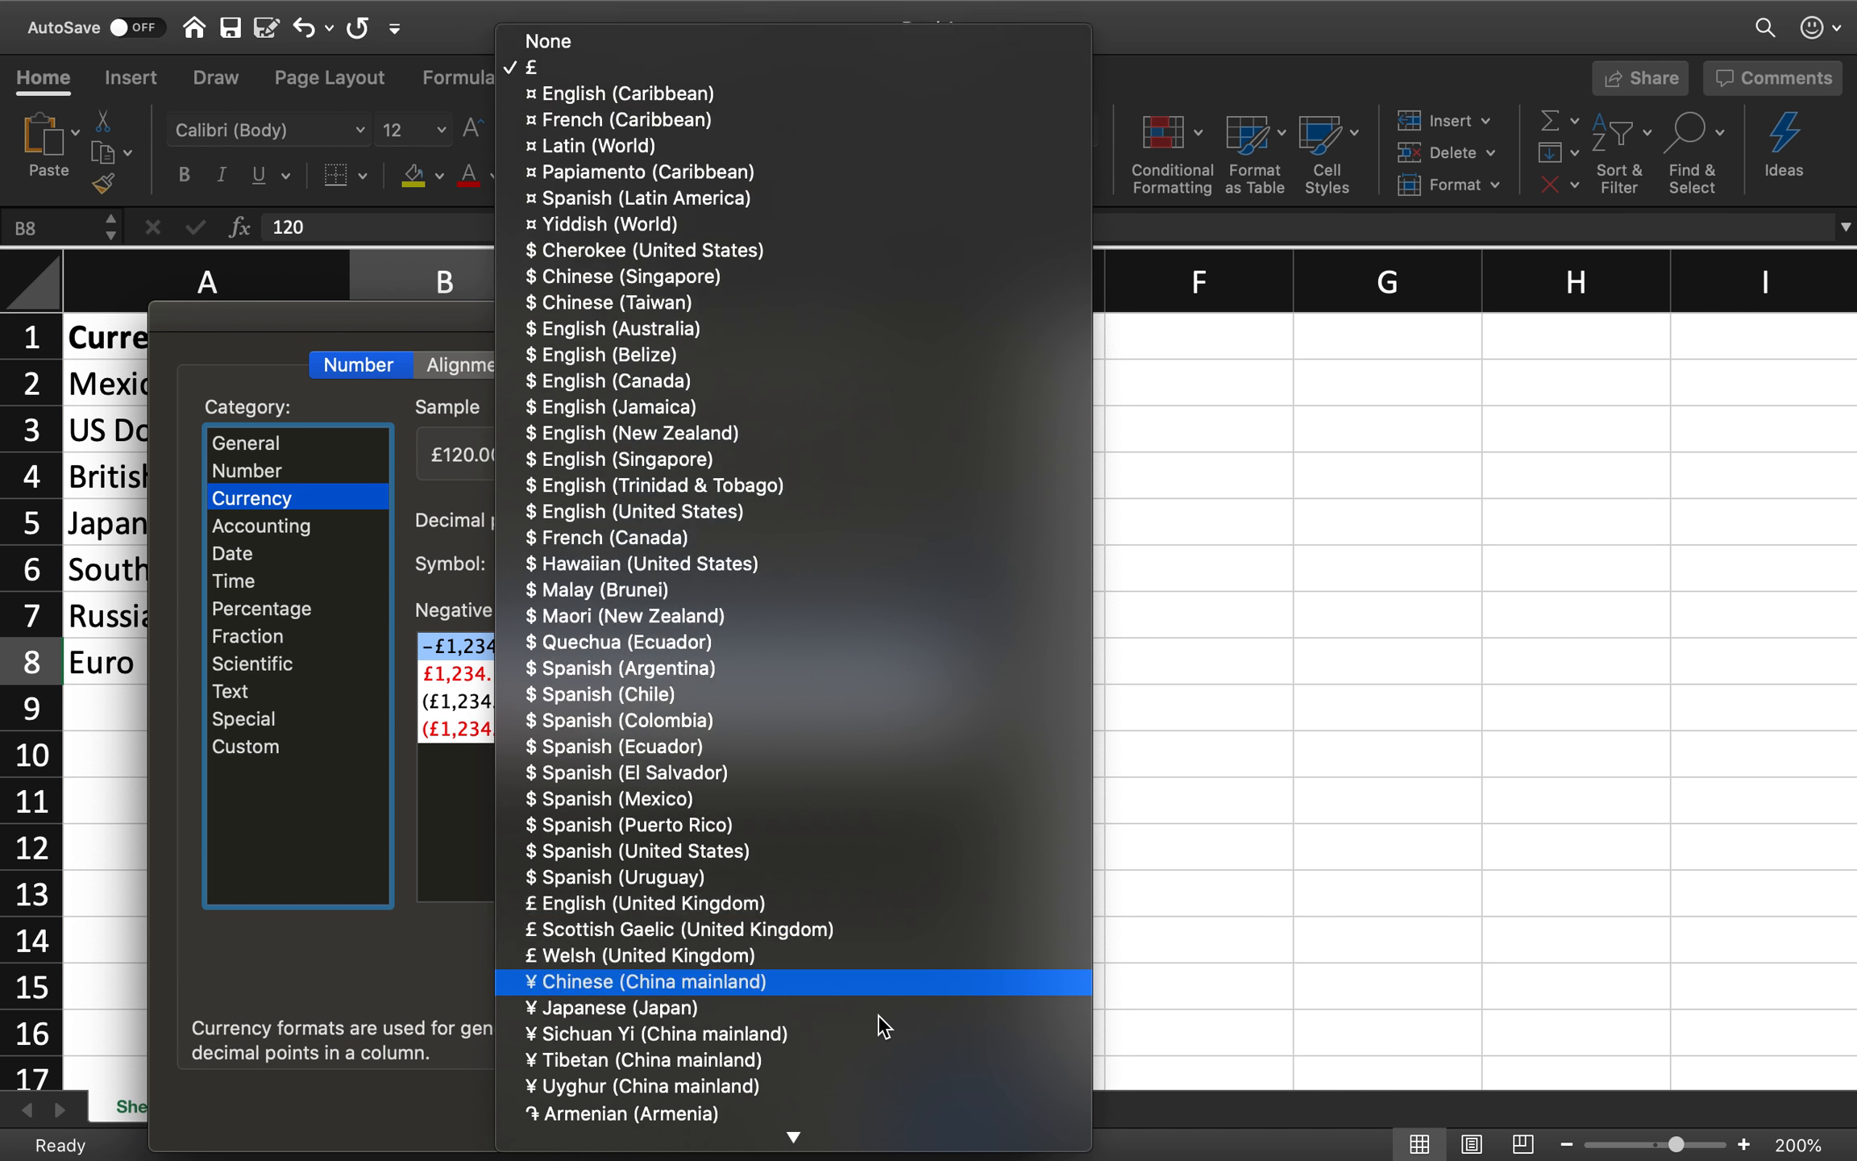
scroll(878, 1013, down, 5)
scroll(878, 1014, down, 10)
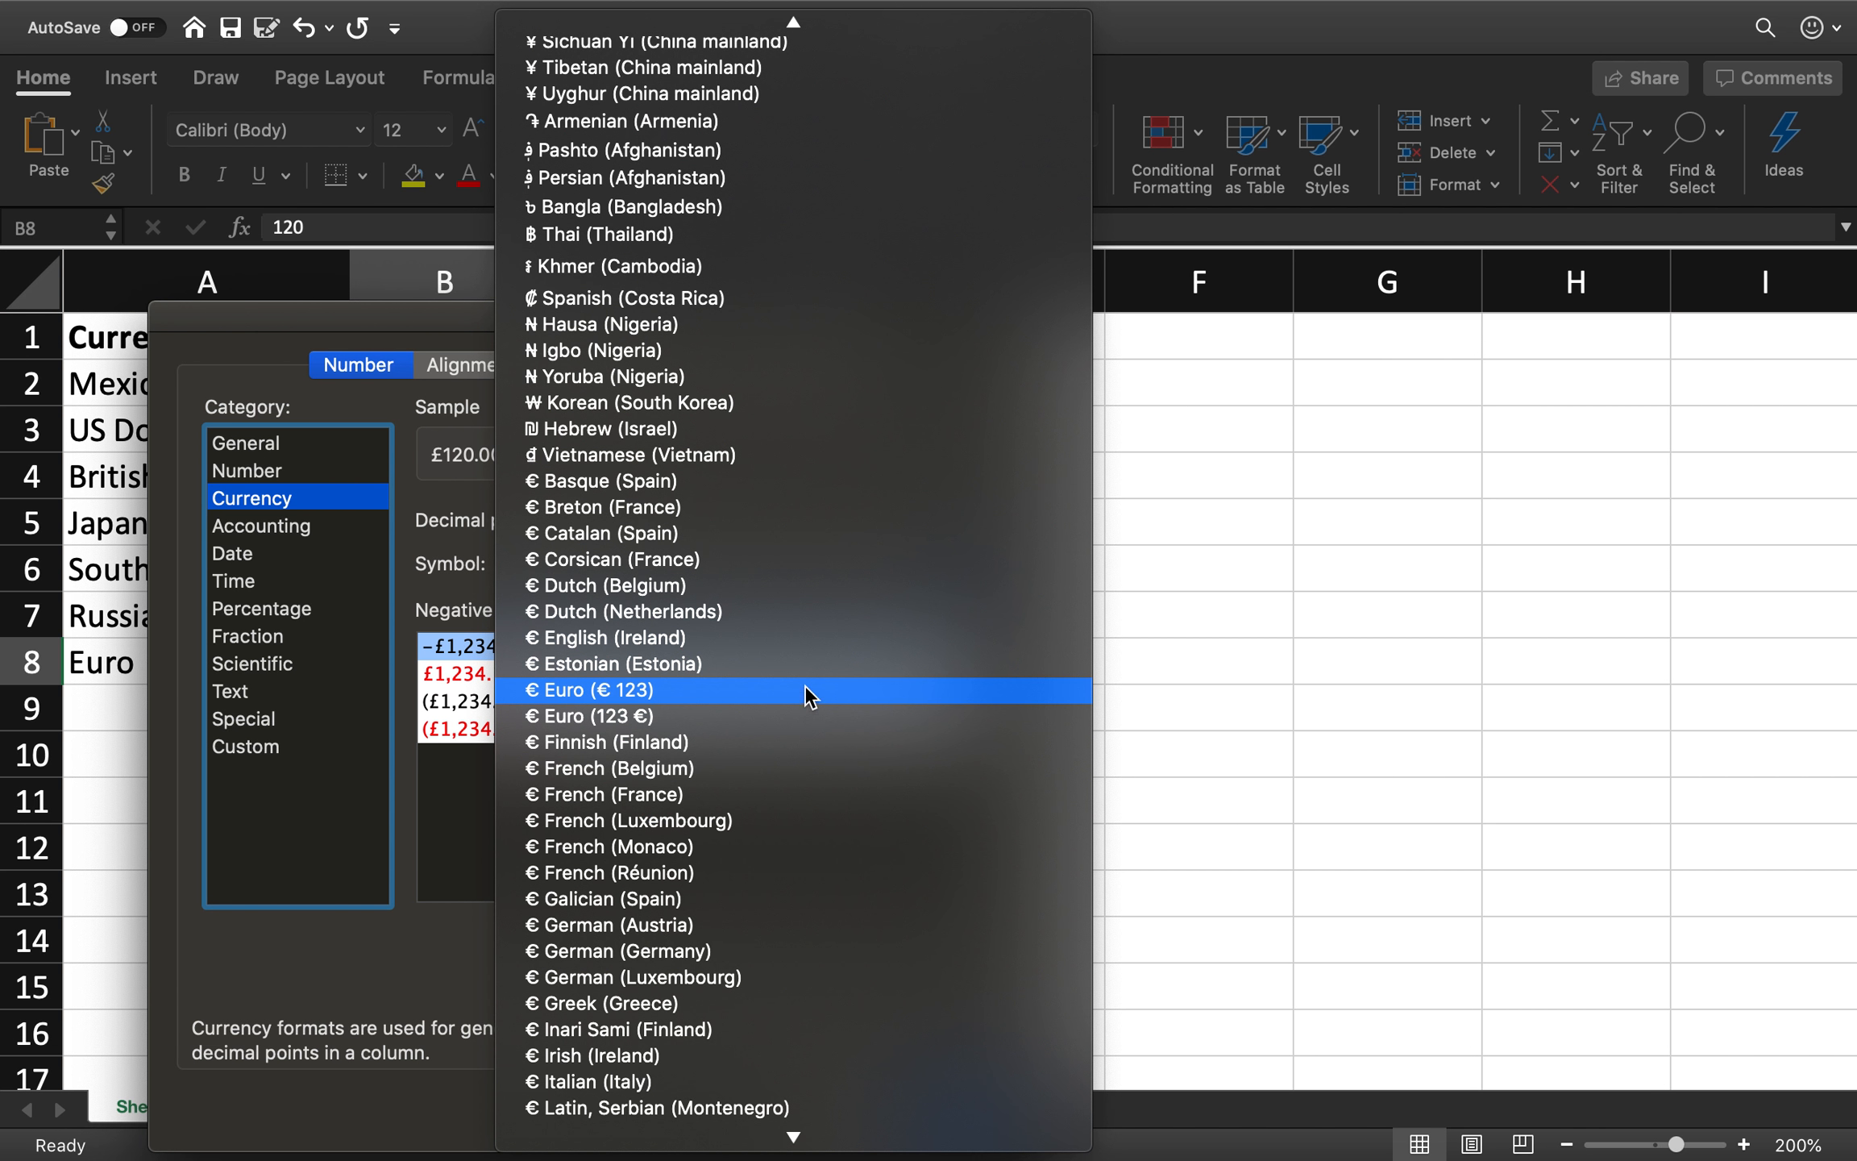
click(779, 1055)
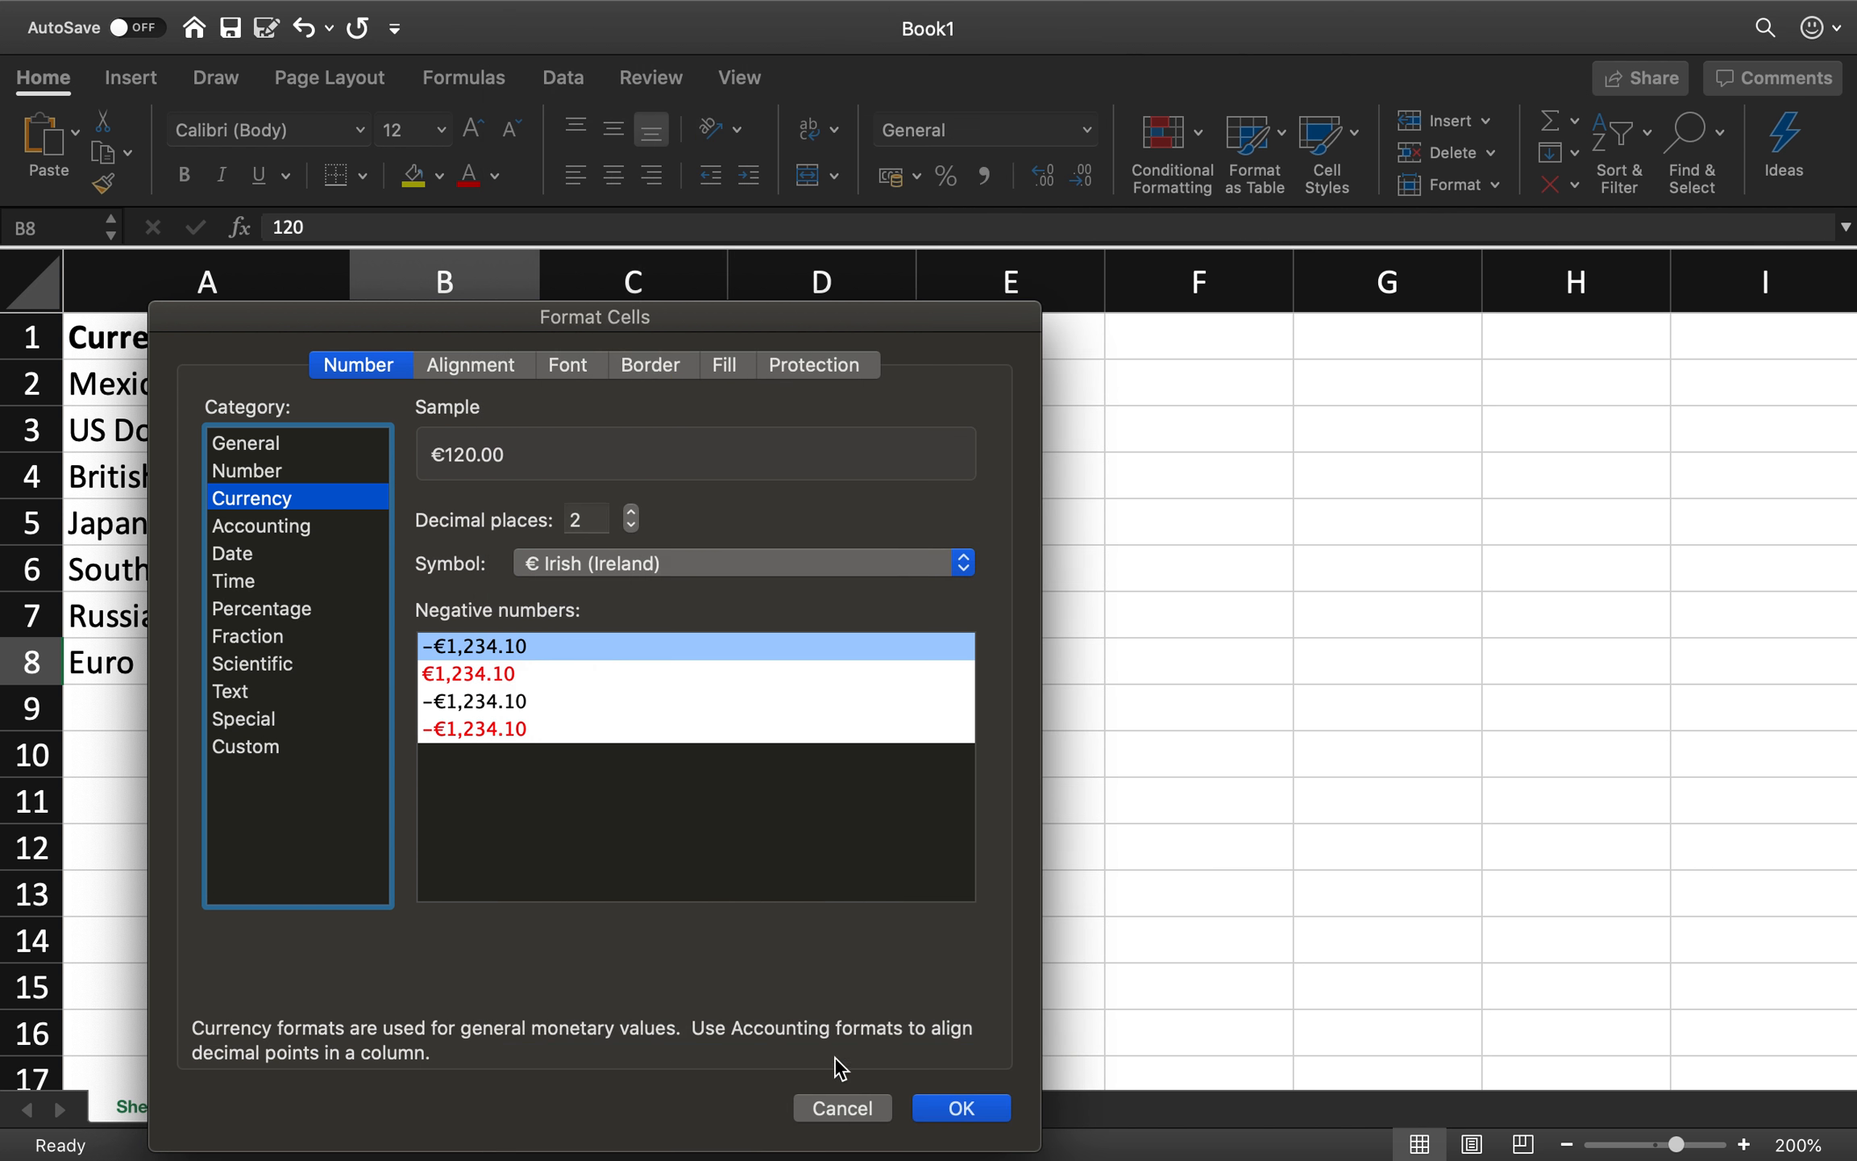
click(951, 1100)
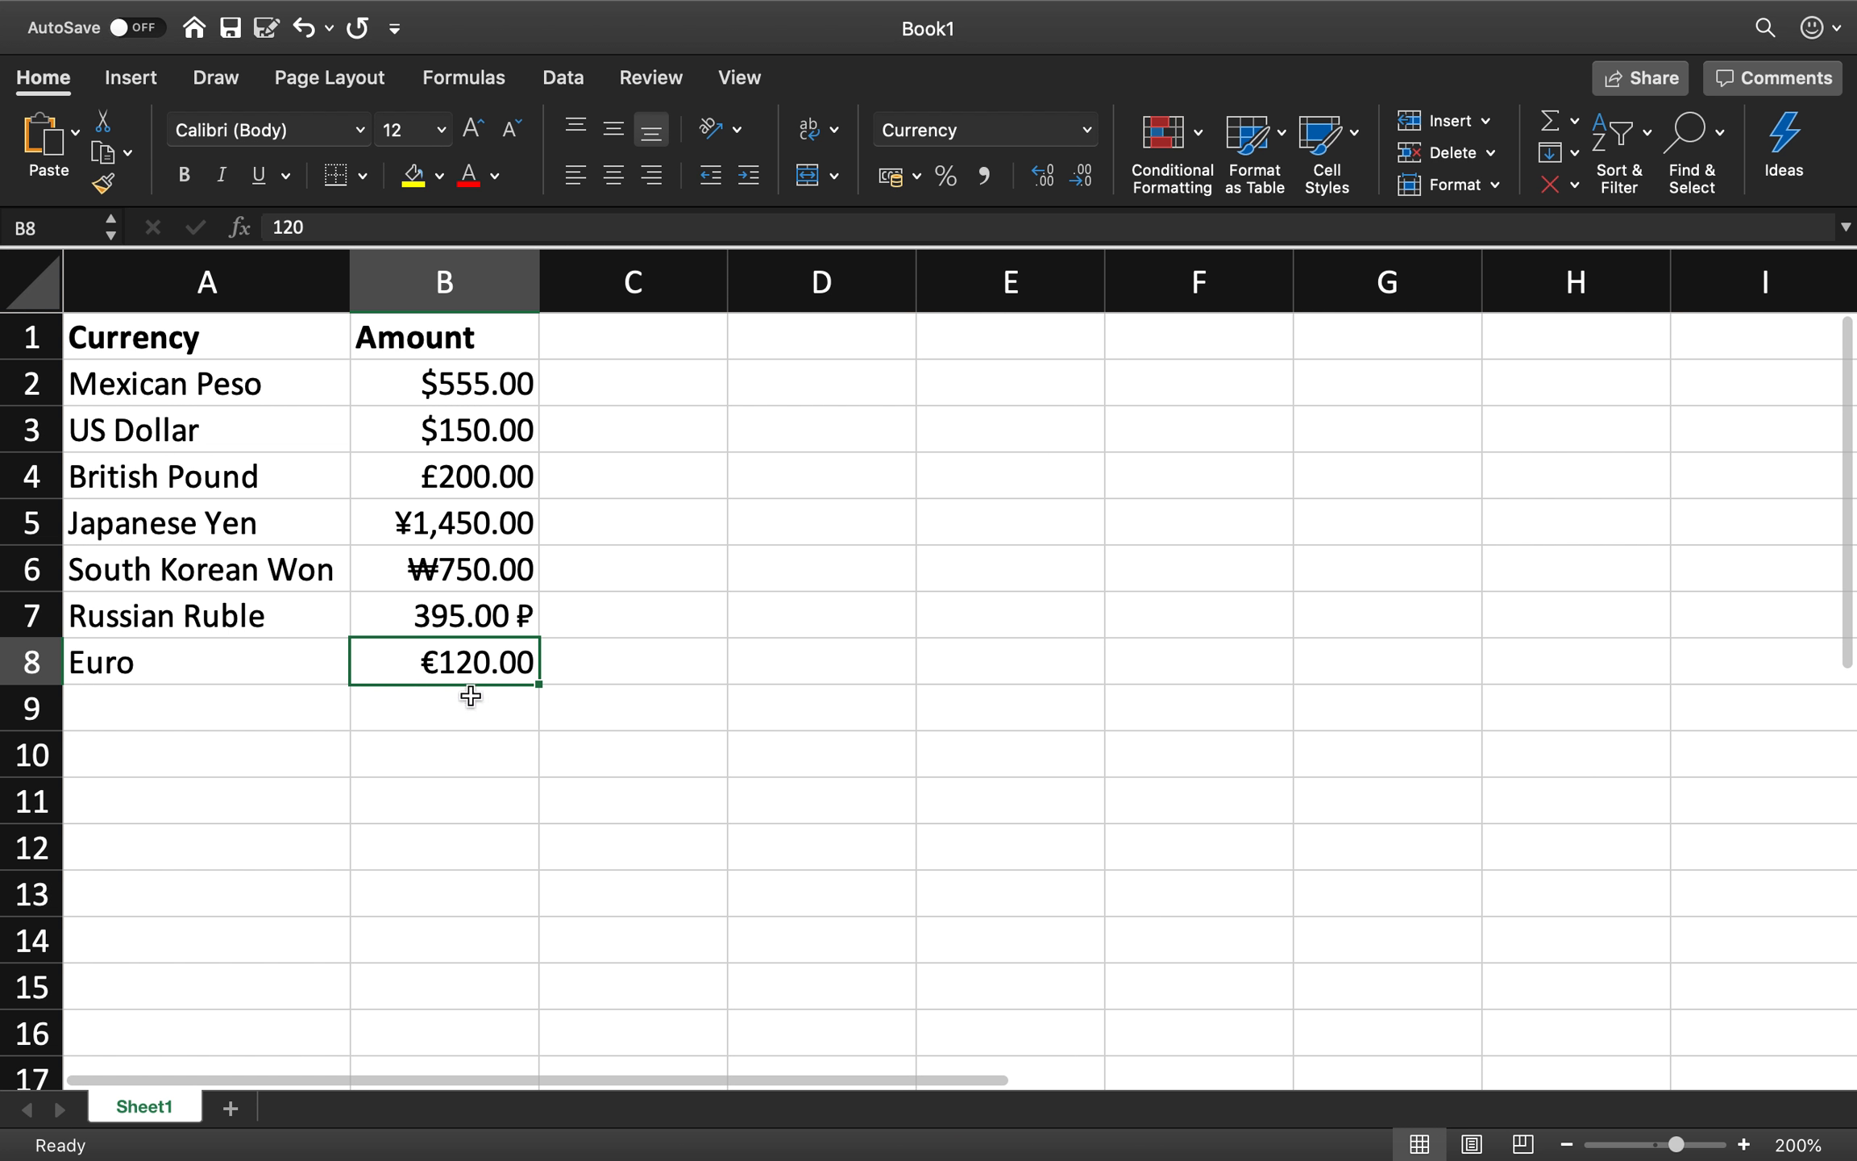